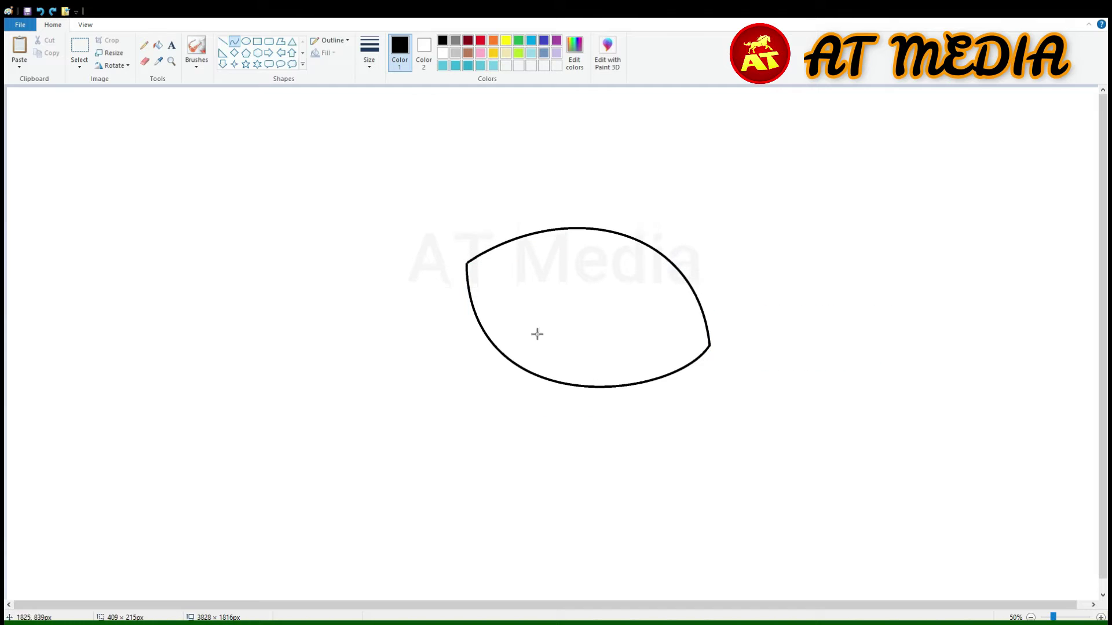
# Step: Draw an outer rim curve just below the shell's lower edge, running from its front tip to its rear tip
pyautogui.moveTo(459, 259)
pyautogui.mouseDown()
pyautogui.moveTo(710, 380)
pyautogui.moveTo(721, 349)
pyautogui.moveTo(646, 435)
pyautogui.mouseUp()
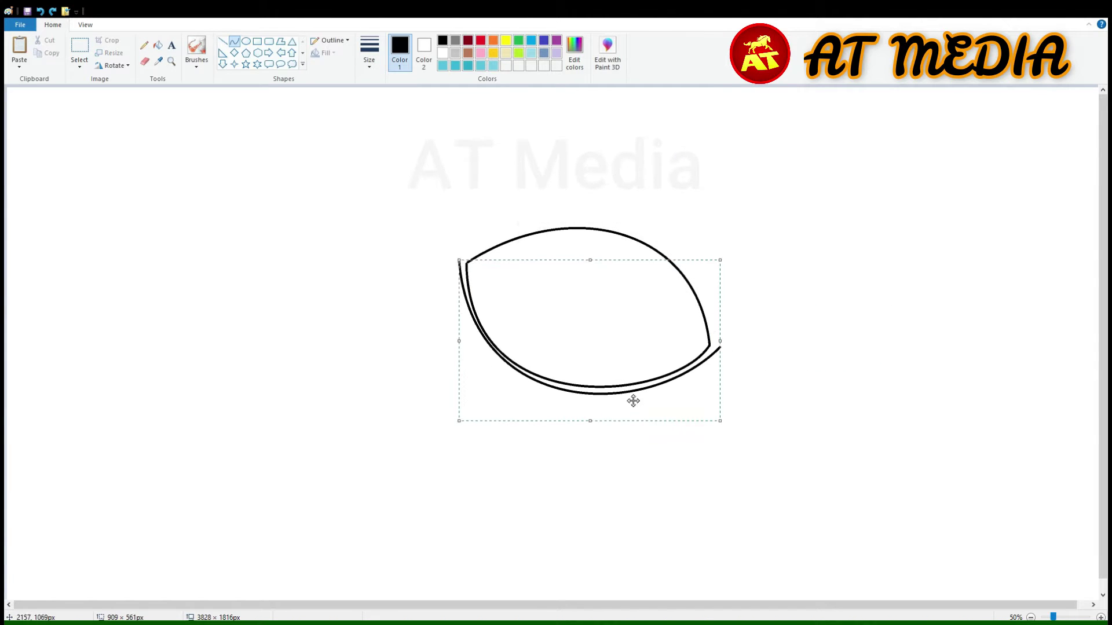
pyautogui.hotkey('ctrl', 'z')
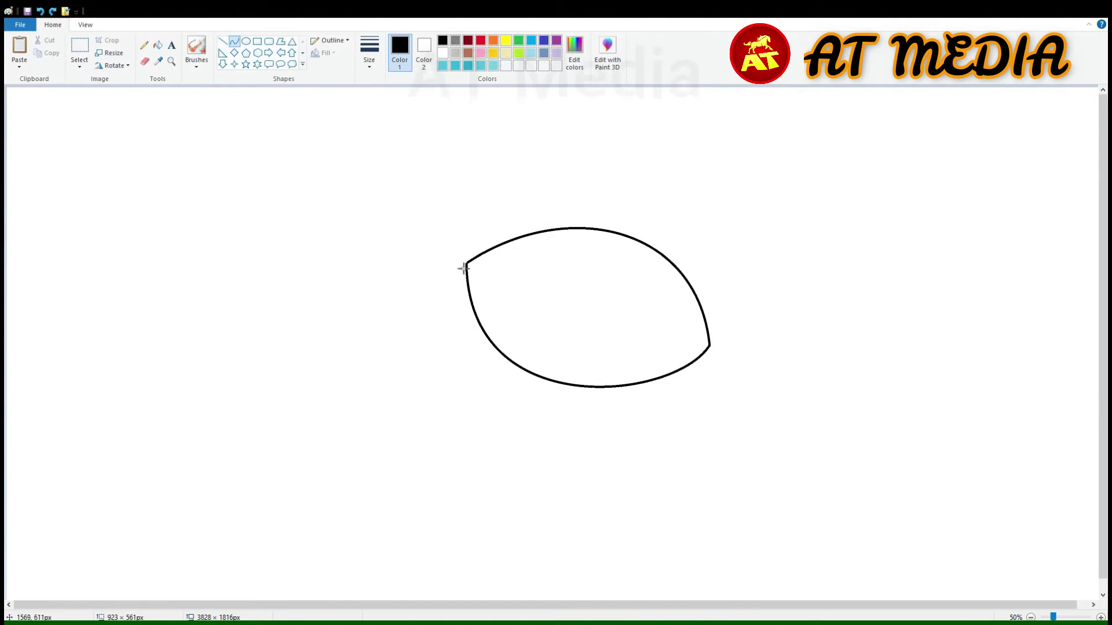
pyautogui.moveTo(460, 263)
pyautogui.mouseDown()
pyautogui.moveTo(599, 395)
pyautogui.moveTo(466, 345)
pyautogui.mouseUp()
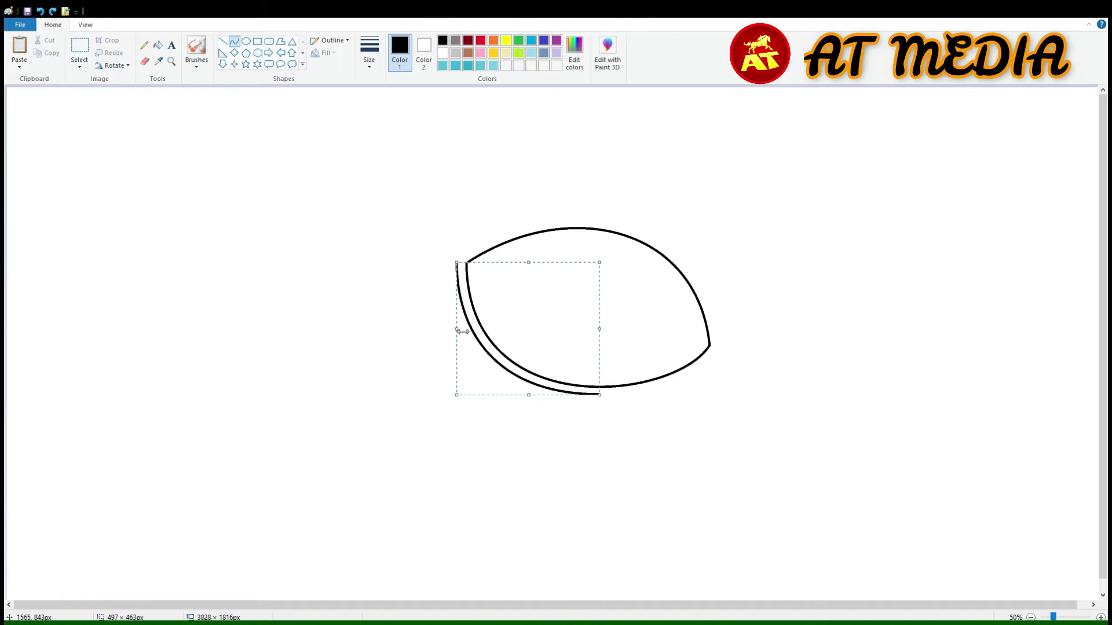
pyautogui.scroll(1, 634, 335)
pyautogui.scroll(-5, 410, 321)
pyautogui.moveTo(386, 313); pyautogui.dragTo(627, 218)
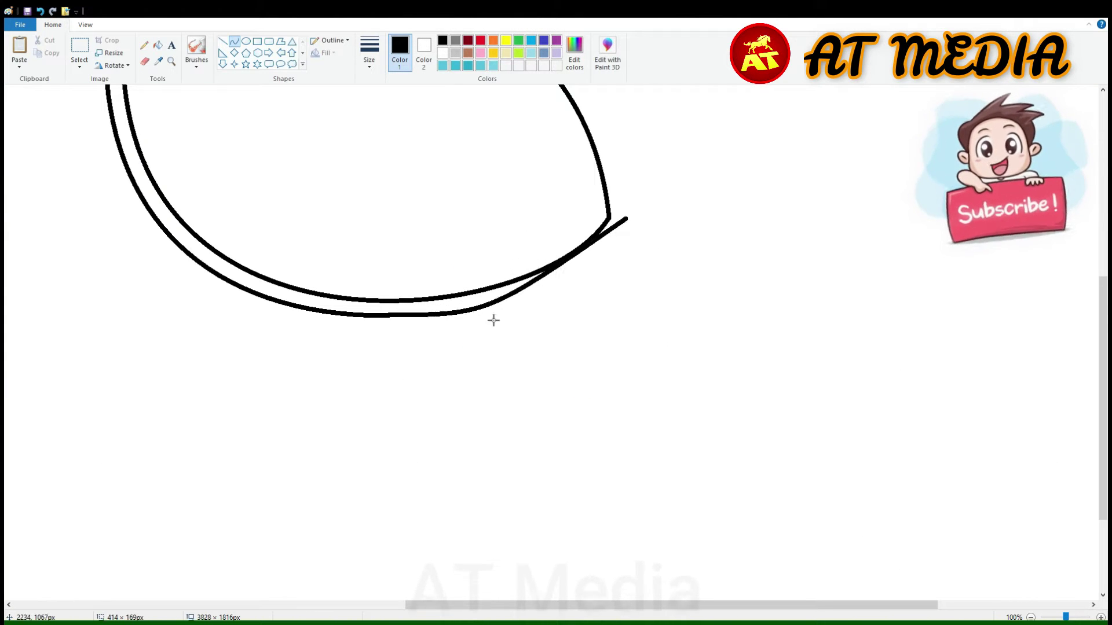
pyautogui.moveTo(491, 318); pyautogui.dragTo(566, 308)
# Step: Close both ends of the shell rim with small rounded caps
pyautogui.moveTo(608, 216); pyautogui.dragTo(636, 212)
pyautogui.scroll(5, 636, 212)
pyautogui.hscroll(-3, 635, 212)
pyautogui.moveTo(306, 443)
pyautogui.mouseDown()
pyautogui.moveTo(323, 439)
pyautogui.moveTo(340, 407)
pyautogui.mouseUp()
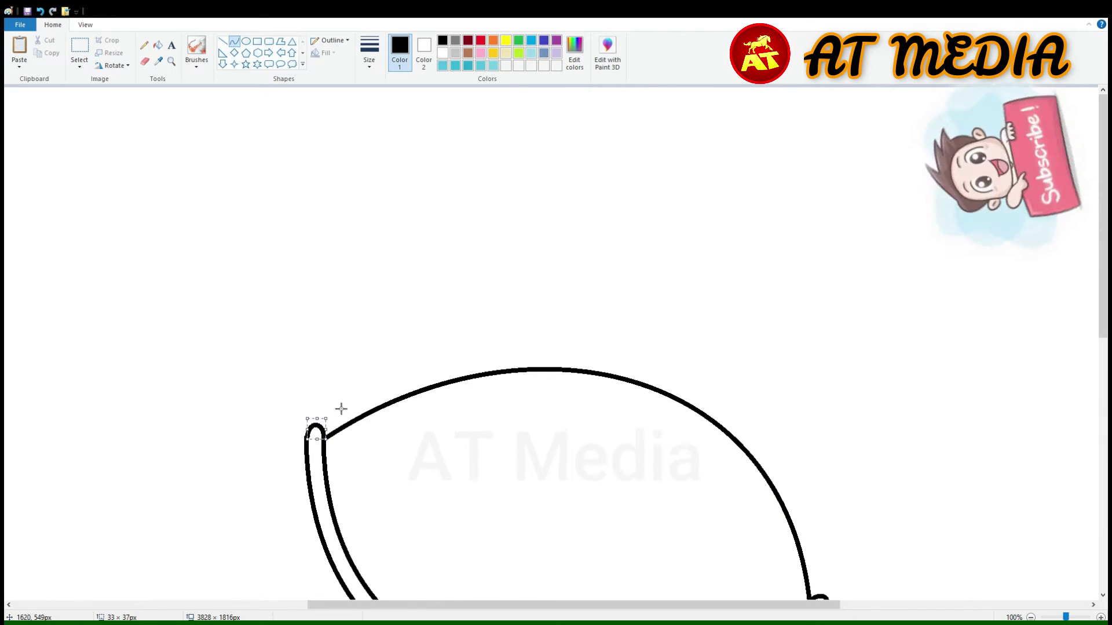
# Step: Draw a double-line divider curving down from the shell's upper-left edge and a second one branching from it to the left rim
pyautogui.scroll(-4, 347, 400)
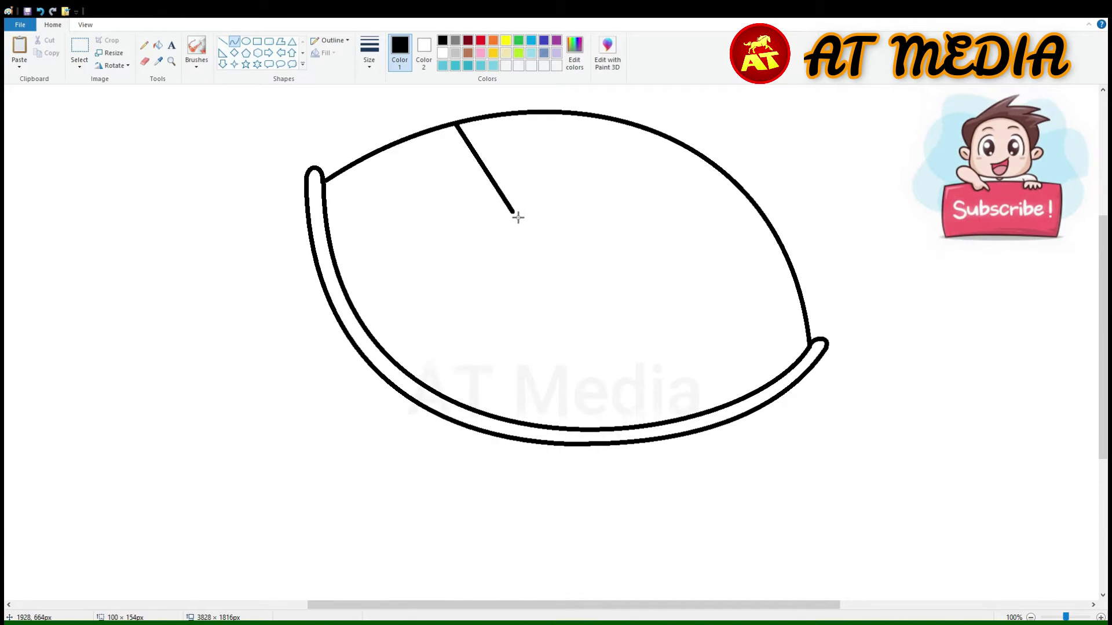
pyautogui.moveTo(518, 217); pyautogui.dragTo(473, 193)
pyautogui.moveTo(457, 125)
pyautogui.mouseDown()
pyautogui.moveTo(470, 181)
pyautogui.moveTo(518, 222)
pyautogui.moveTo(461, 175)
pyautogui.moveTo(452, 130)
pyautogui.moveTo(507, 219)
pyautogui.mouseUp()
pyautogui.hotkey('ctrl', 'z')
pyautogui.moveTo(472, 185); pyautogui.dragTo(332, 236)
pyautogui.moveTo(397, 204); pyautogui.dragTo(367, 196)
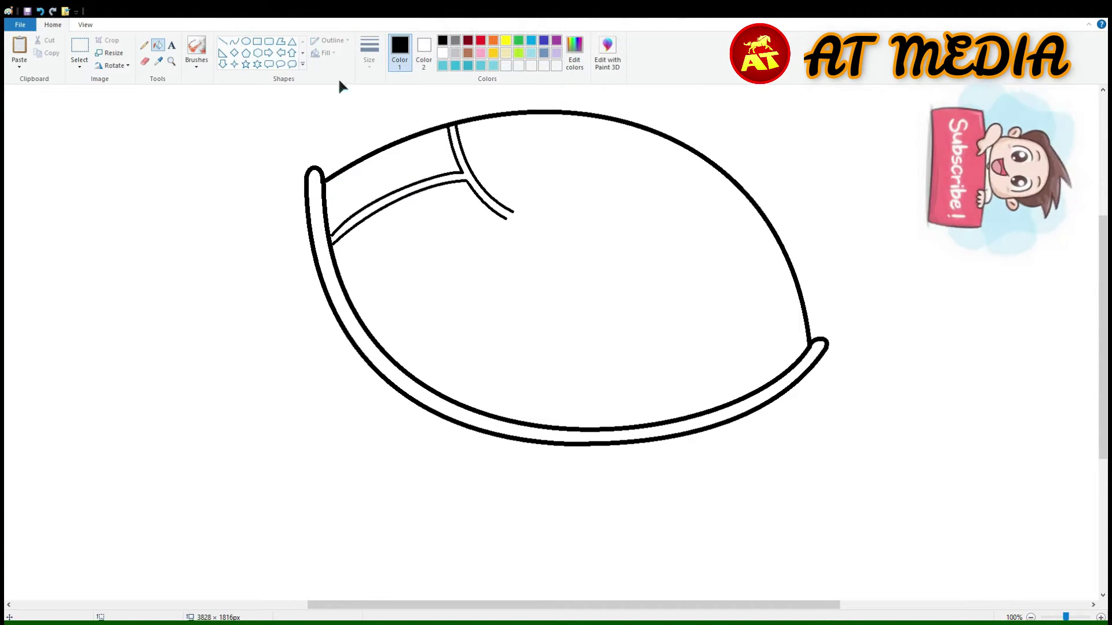
# Step: Extend the upper line of the top-left divider with a curve that flattens out across the middle of the shell
pyautogui.click(222, 42)
pyautogui.click(1100, 617)
pyautogui.moveTo(566, 606); pyautogui.dragTo(712, 606)
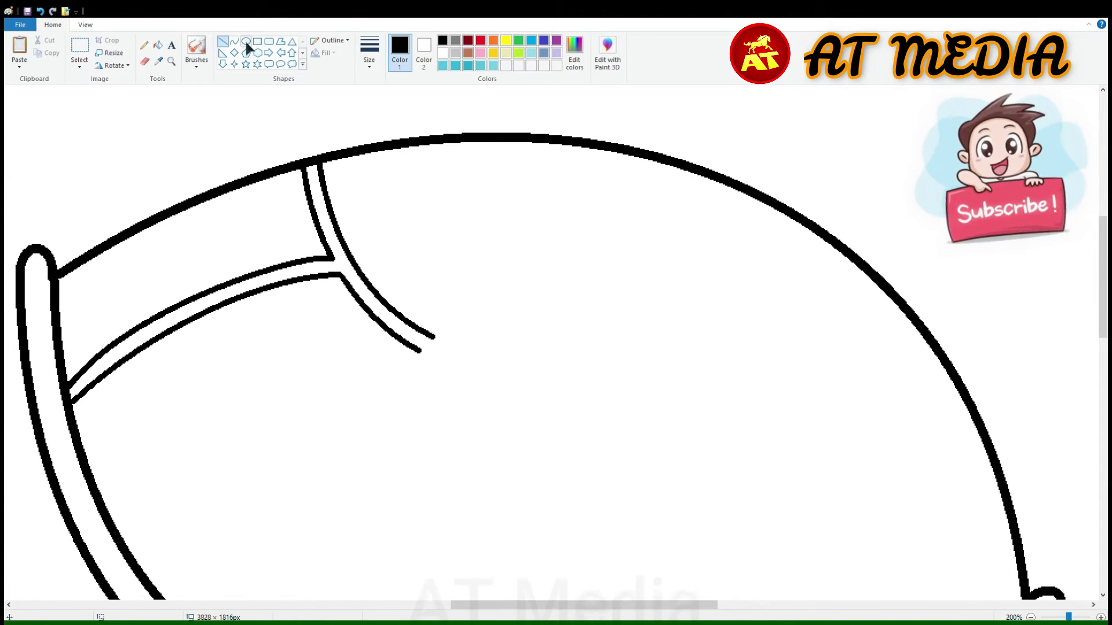
pyautogui.click(234, 42)
pyautogui.moveTo(431, 336)
pyautogui.mouseDown()
pyautogui.moveTo(600, 336)
pyautogui.moveTo(602, 354)
pyautogui.mouseUp()
pyautogui.moveTo(466, 357); pyautogui.dragTo(462, 360)
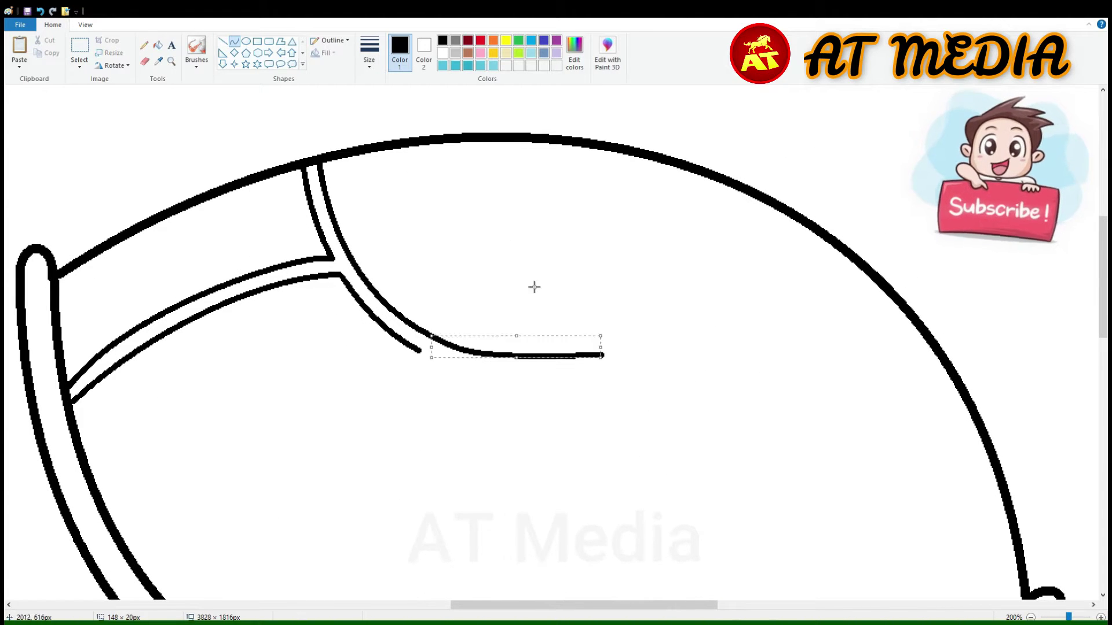
pyautogui.click(602, 355)
# Step: Draw the upper-right divider as two curved lines linking the middle of the shell to its top edge
pyautogui.moveTo(602, 355); pyautogui.dragTo(728, 211)
pyautogui.moveTo(666, 284); pyautogui.dragTo(666, 327)
pyautogui.click(665, 328)
pyautogui.moveTo(753, 197)
pyautogui.mouseDown()
pyautogui.moveTo(695, 342)
pyautogui.moveTo(656, 388)
pyautogui.mouseUp()
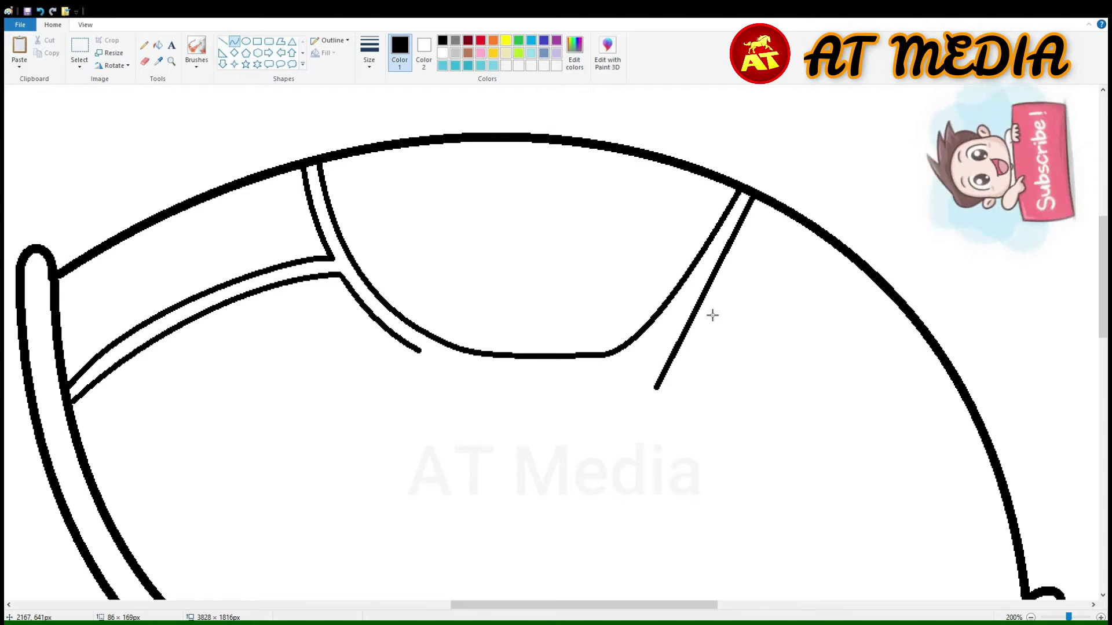
pyautogui.moveTo(712, 315); pyautogui.dragTo(637, 367)
# Step: Draw a curved line with a rounded corner from the end of the top-left divider down to the lower-left rim
pyautogui.scroll(-3, 815, 358)
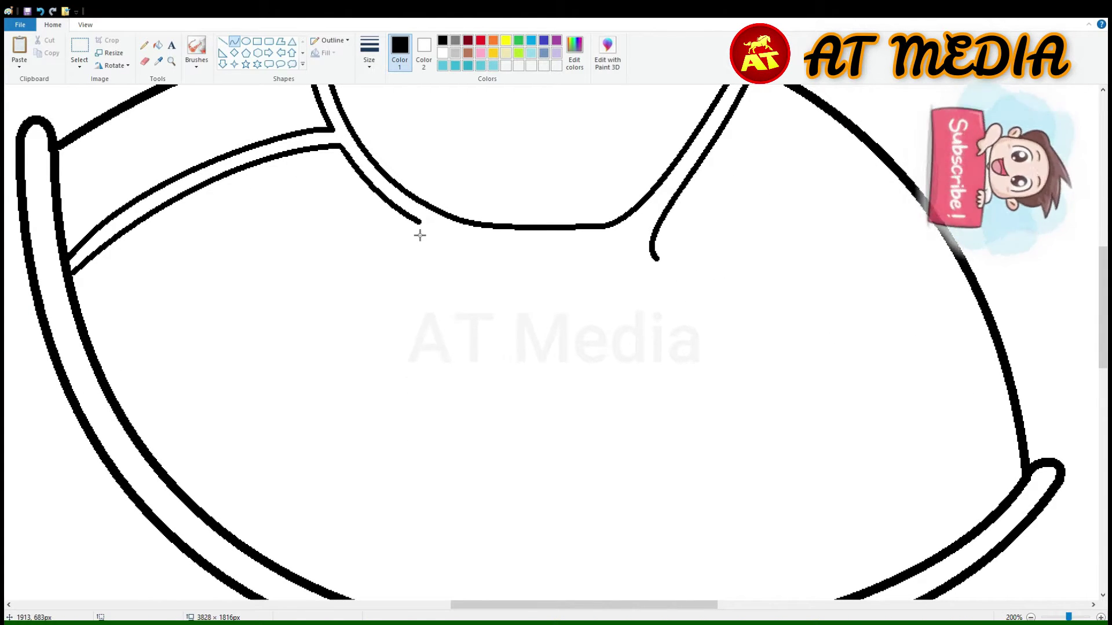
pyautogui.moveTo(421, 222); pyautogui.dragTo(176, 485)
pyautogui.click(79, 52)
pyautogui.hotkey('ctrl', 'z')
pyautogui.click(234, 41)
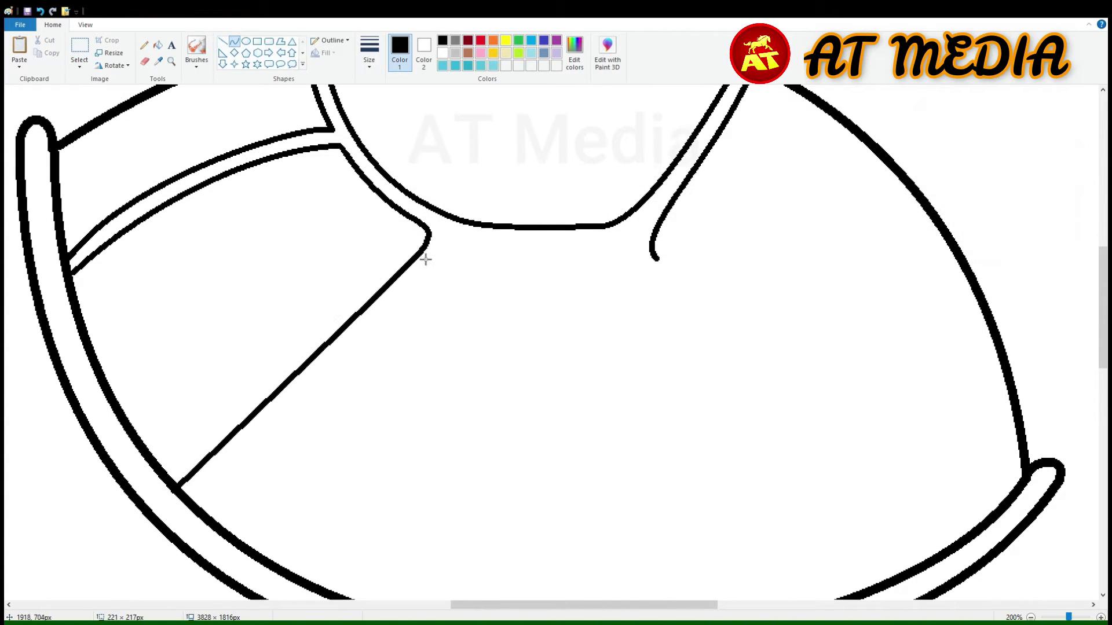
pyautogui.moveTo(427, 255); pyautogui.dragTo(252, 346)
pyautogui.click(252, 347)
pyautogui.moveTo(188, 500); pyautogui.dragTo(446, 268)
pyautogui.hotkey('ctrl', 'z')
pyautogui.moveTo(193, 499); pyautogui.dragTo(466, 250)
pyautogui.moveTo(354, 315); pyautogui.dragTo(382, 291)
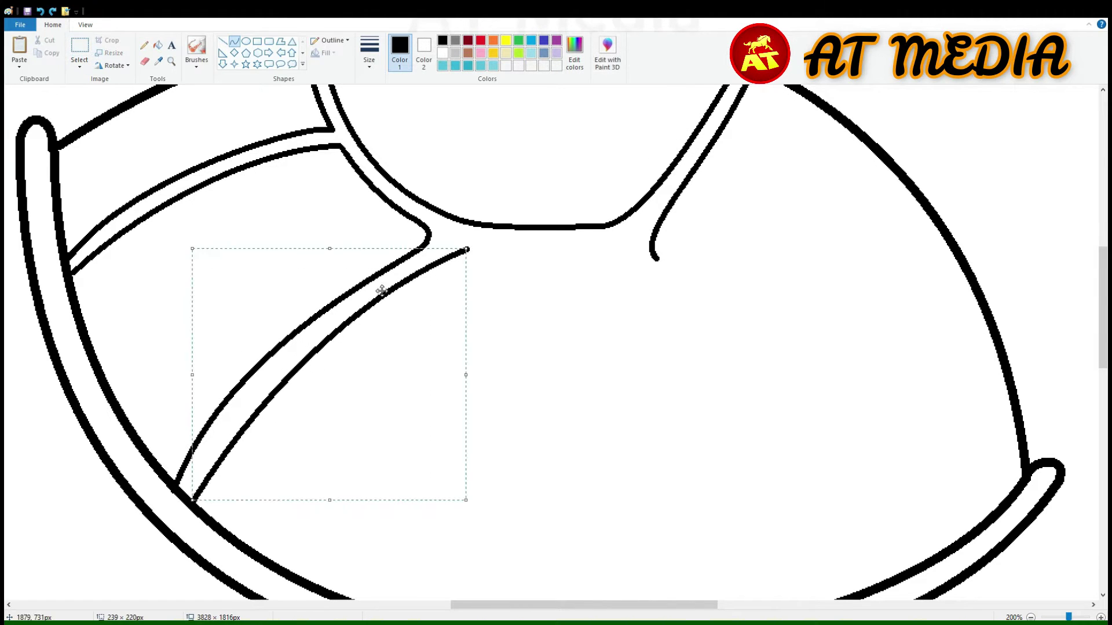
pyautogui.hotkey('ctrl', 'z')
# Step: Draw the second line of the lower-left divider from the rim and continue it as a shallow arch across the shell's centre
pyautogui.moveTo(193, 499); pyautogui.dragTo(474, 247)
pyautogui.moveTo(347, 359); pyautogui.dragTo(328, 334)
pyautogui.moveTo(475, 246)
pyautogui.mouseDown()
pyautogui.moveTo(461, 253)
pyautogui.moveTo(650, 268)
pyautogui.mouseUp()
pyautogui.moveTo(556, 259); pyautogui.dragTo(579, 241)
pyautogui.click(585, 258)
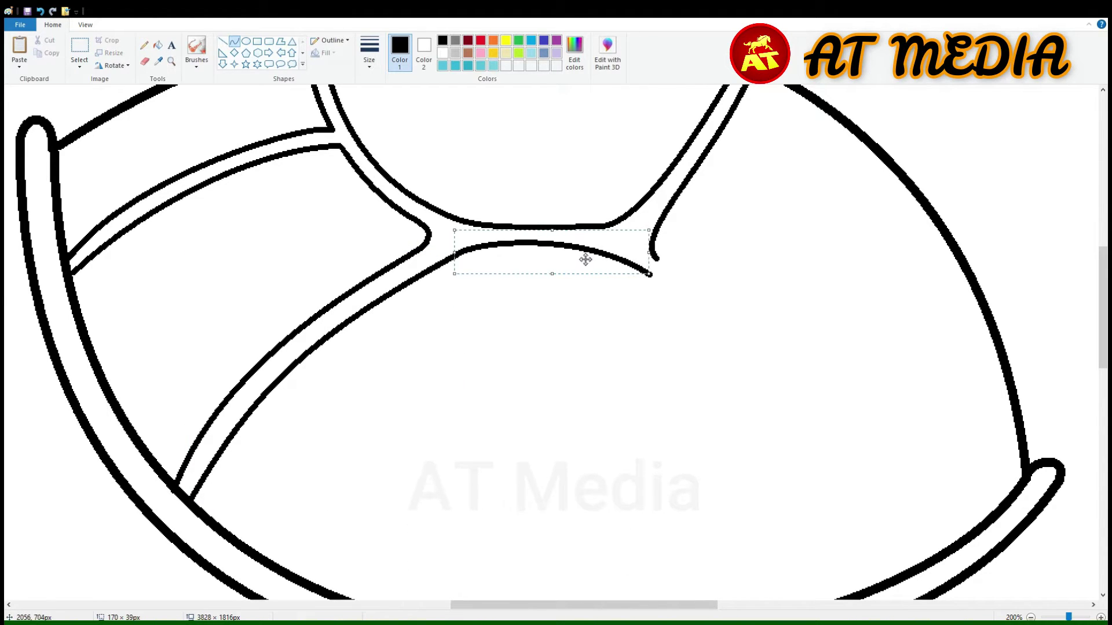
# Step: Draw a pair of parallel curves descending from the right end of the central arch and the upper-right divider
pyautogui.moveTo(648, 250)
pyautogui.mouseDown()
pyautogui.moveTo(637, 251)
pyautogui.moveTo(703, 390)
pyautogui.mouseUp()
pyautogui.click(669, 301)
pyautogui.scroll(2, 669, 301)
pyautogui.scroll(-2, 664, 393)
pyautogui.moveTo(681, 324); pyautogui.dragTo(699, 312)
pyautogui.moveTo(639, 266); pyautogui.dragTo(693, 387)
pyautogui.moveTo(662, 297); pyautogui.dragTo(675, 293)
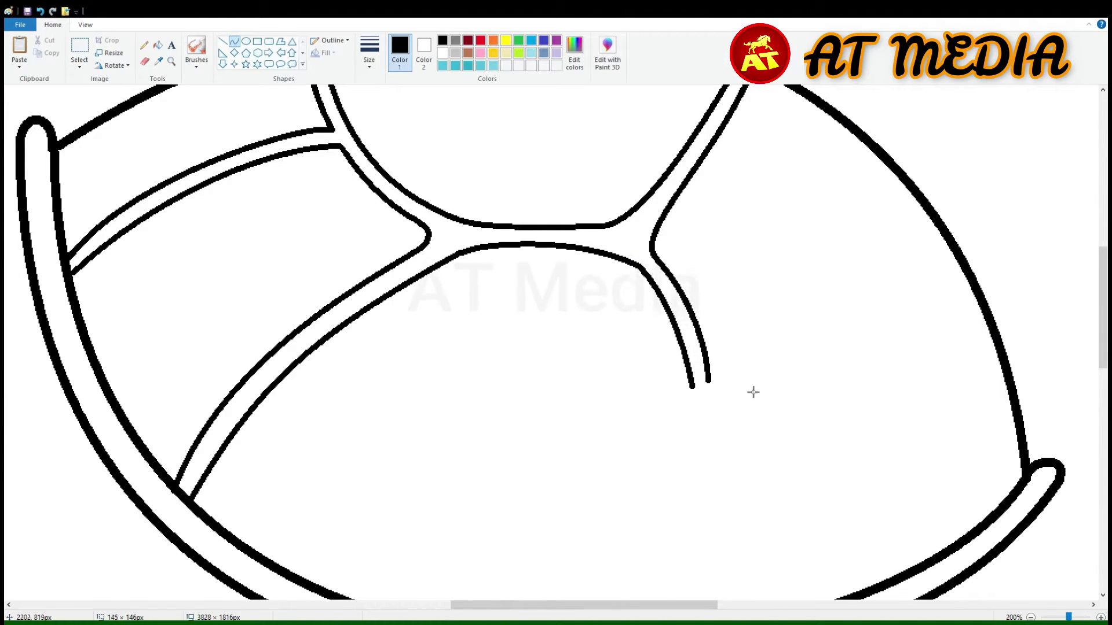
# Step: Draw a double-line divider from the ends of the descending curves to the shell's right edge
pyautogui.moveTo(709, 382); pyautogui.dragTo(1004, 363)
pyautogui.moveTo(810, 375); pyautogui.dragTo(770, 417)
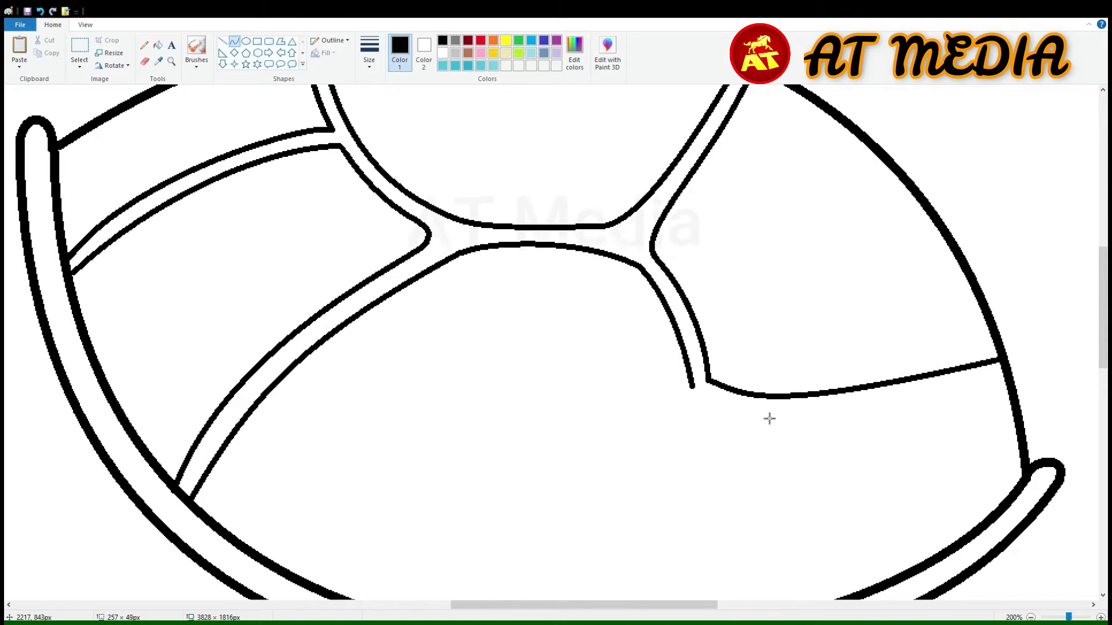
pyautogui.click(769, 417)
pyautogui.moveTo(693, 387); pyautogui.dragTo(1007, 384)
pyautogui.moveTo(811, 389)
pyautogui.mouseDown()
pyautogui.moveTo(738, 424)
pyautogui.moveTo(923, 447)
pyautogui.moveTo(909, 440)
pyautogui.mouseUp()
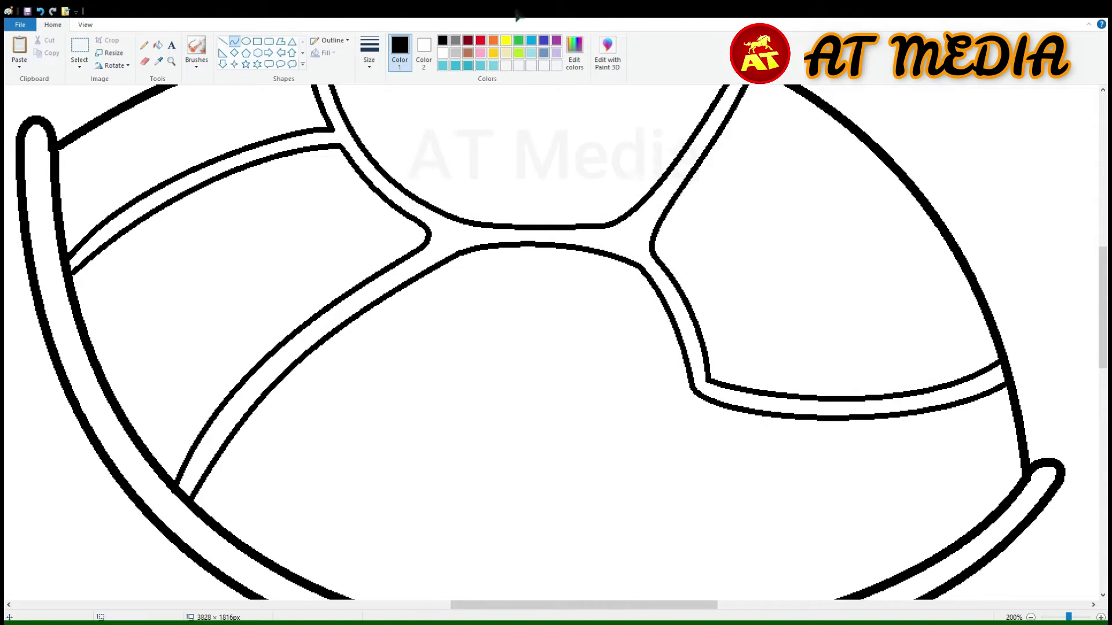
# Step: Draw two parallel grey curves from the lower-right divider junction down to the shell's bottom rim
pyautogui.scroll(-4, 868, 434)
pyautogui.click(455, 40)
pyautogui.moveTo(712, 142)
pyautogui.mouseDown()
pyautogui.moveTo(688, 346)
pyautogui.moveTo(665, 377)
pyautogui.mouseUp()
pyautogui.moveTo(692, 272); pyautogui.dragTo(703, 288)
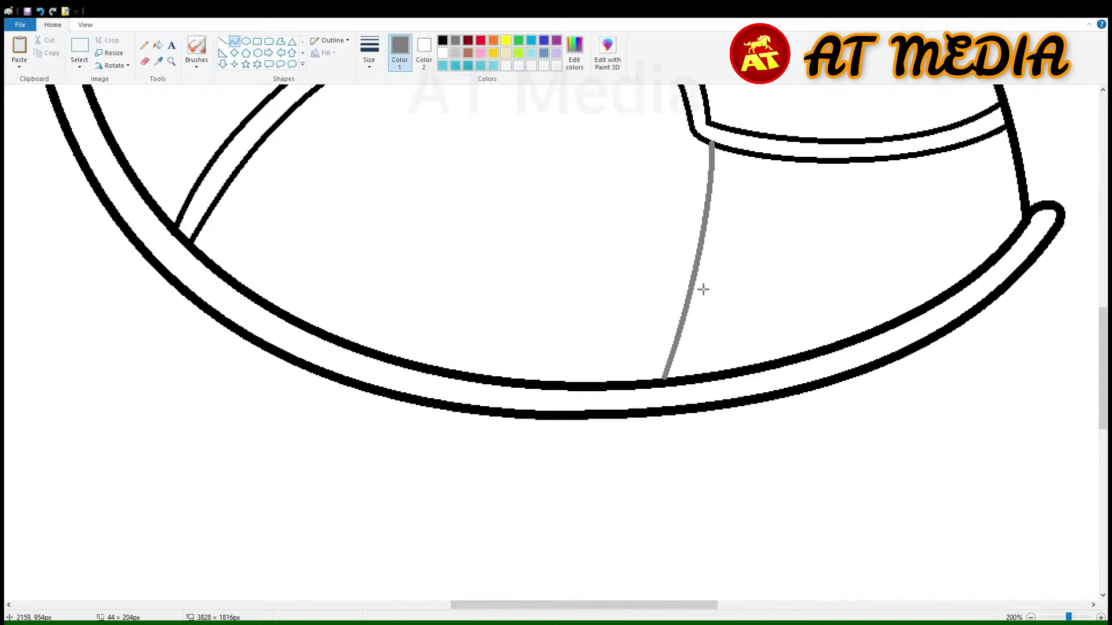
pyautogui.click(702, 287)
pyautogui.moveTo(695, 130); pyautogui.dragTo(635, 383)
pyautogui.moveTo(699, 230); pyautogui.dragTo(698, 235)
pyautogui.click(698, 235)
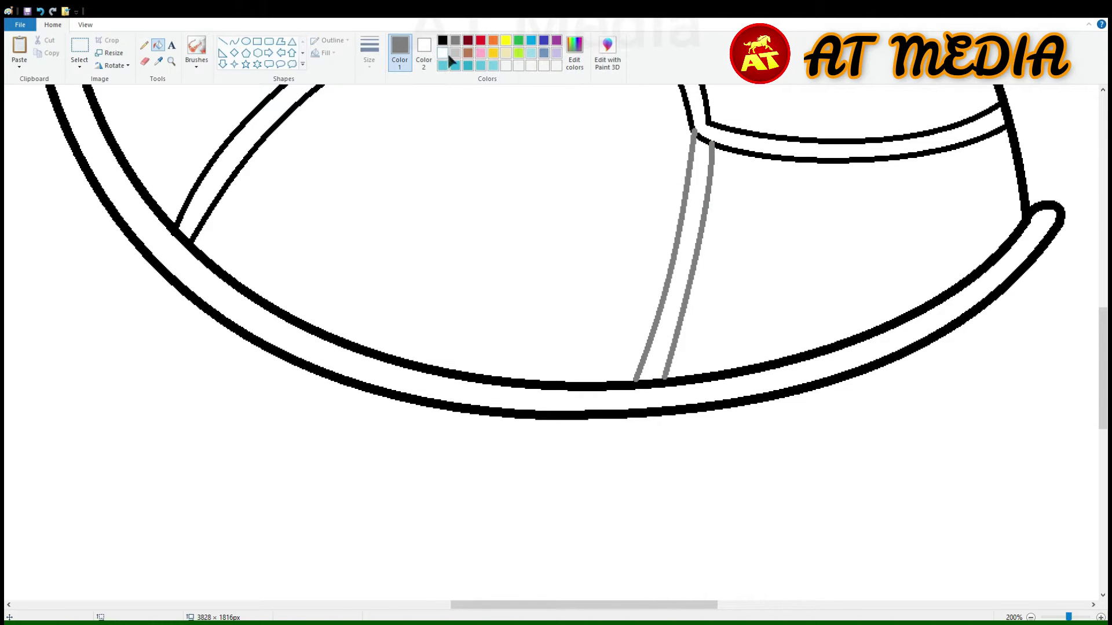
# Step: Recolour the grey lower divider lines black with the Fill tool
pyautogui.scroll(4, 502, 87)
pyautogui.click(442, 40)
pyautogui.click(688, 452)
pyautogui.scroll(-2, 709, 460)
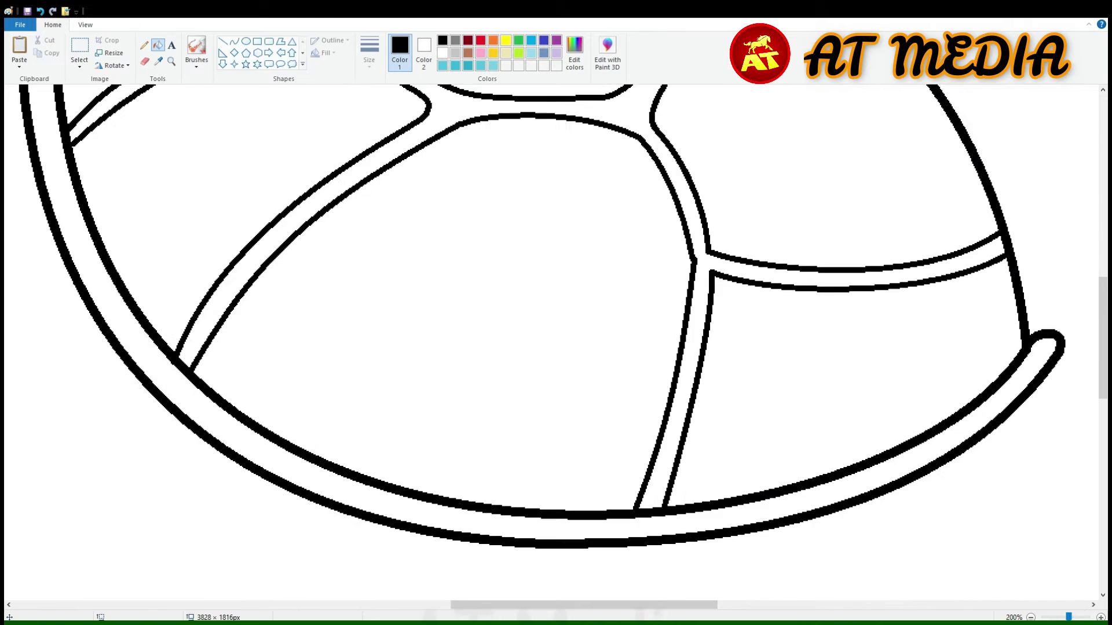
pyautogui.scroll(2, 1057, 554)
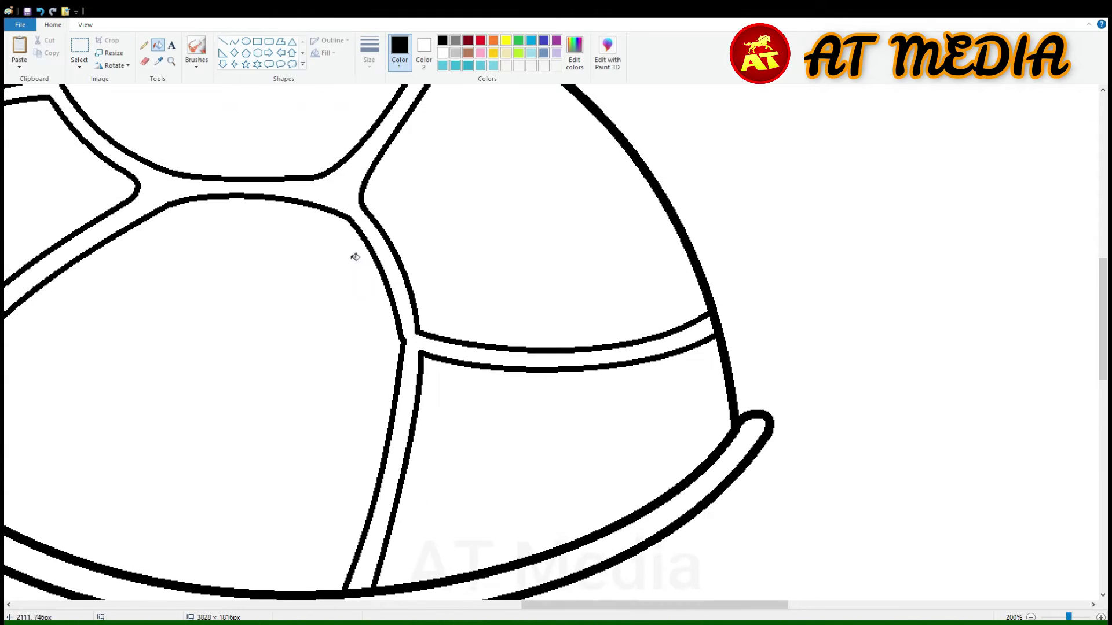
# Step: Smooth the corner where the descending curve meets the lower divider with a short vertical black line
pyautogui.click(223, 41)
pyautogui.click(442, 53)
pyautogui.moveTo(404, 336); pyautogui.dragTo(404, 345)
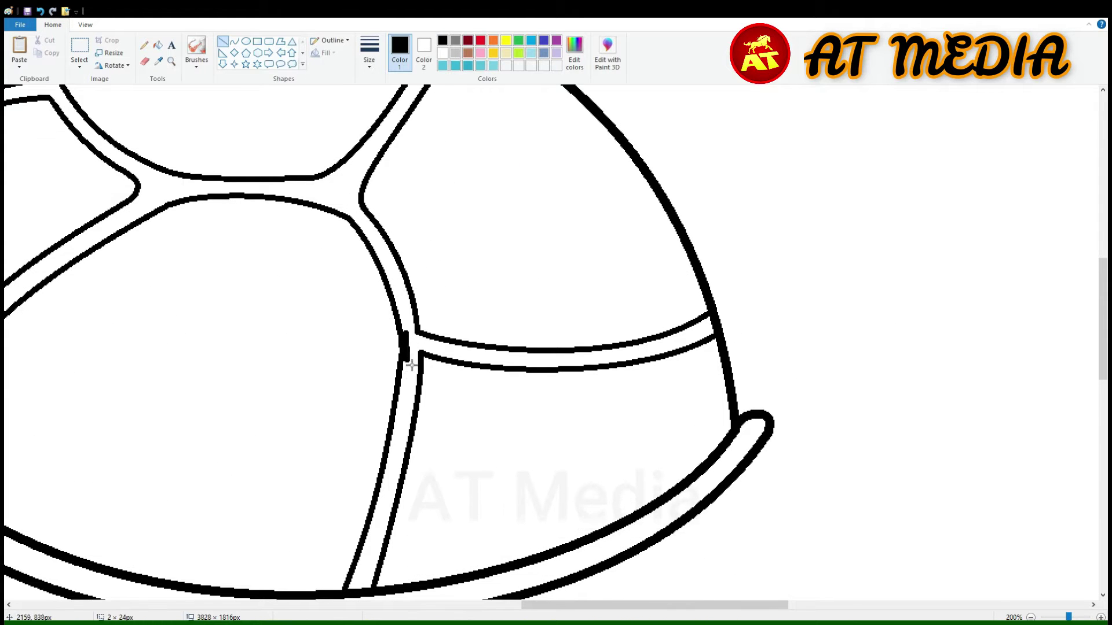
pyautogui.scroll(-2, 464, 303)
pyautogui.scroll(2, 464, 303)
pyautogui.hscroll(-3, 464, 303)
pyautogui.moveTo(186, 303); pyautogui.dragTo(521, 516)
pyautogui.hotkey('ctrl', 'z')
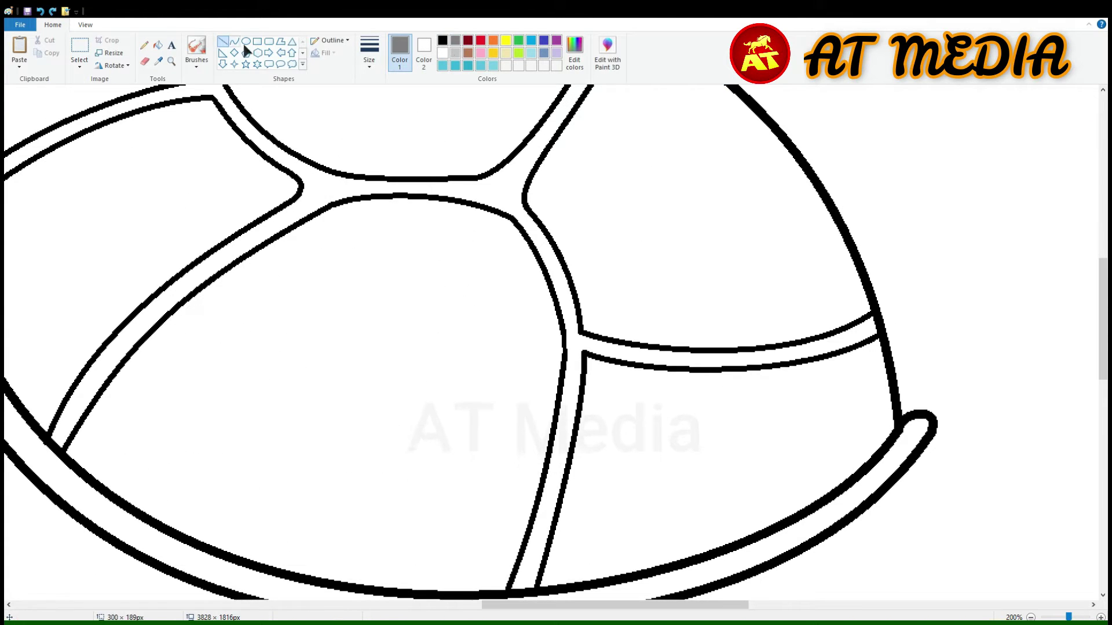
# Step: Draw two parallel grey curves across the large lower segment, from the lower-left divider to the lower vertical divider
pyautogui.click(234, 41)
pyautogui.moveTo(179, 306); pyautogui.dragTo(533, 506)
pyautogui.moveTo(365, 422)
pyautogui.mouseDown()
pyautogui.moveTo(216, 291)
pyautogui.moveTo(165, 317)
pyautogui.mouseUp()
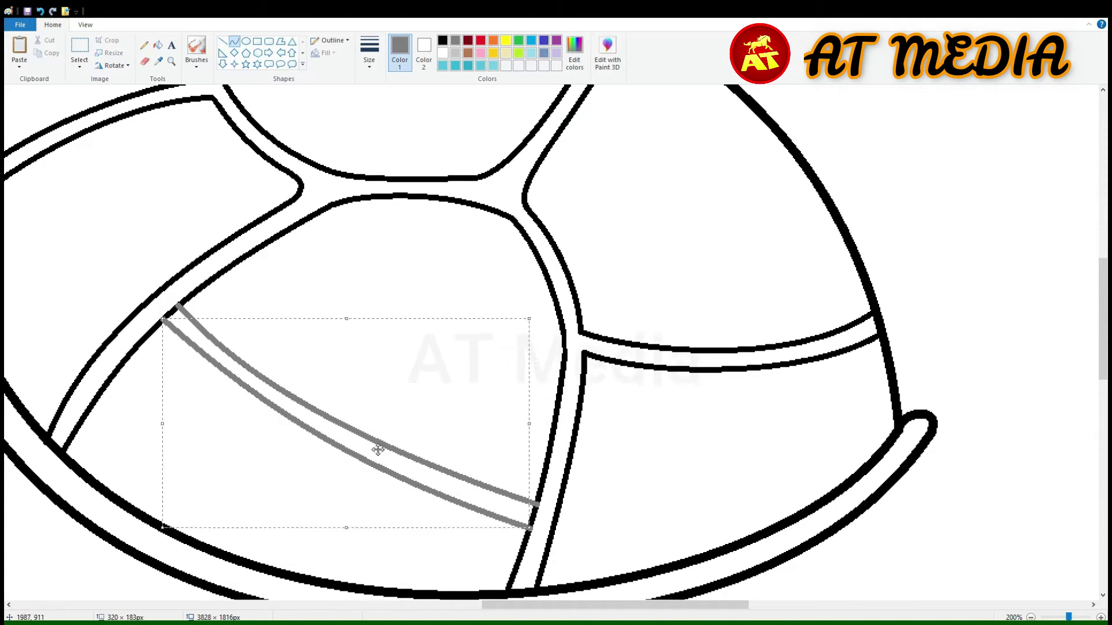
pyautogui.scroll(-2, 185, 350)
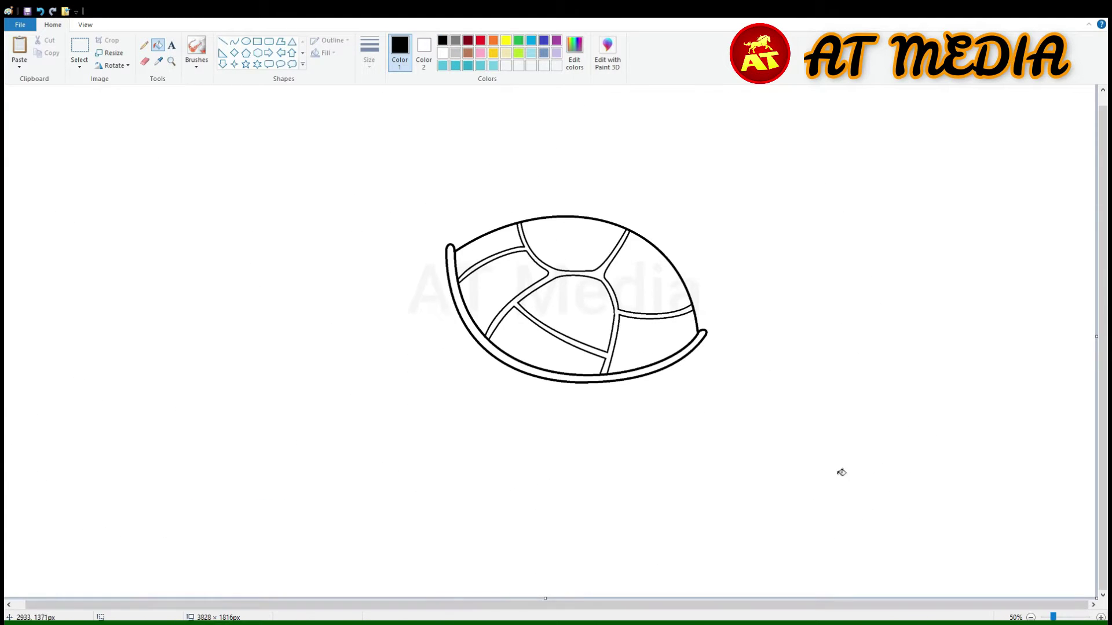
# Step: Draw the back of the neck in black from the front rim and continue it into the top and front of the head
pyautogui.click(234, 41)
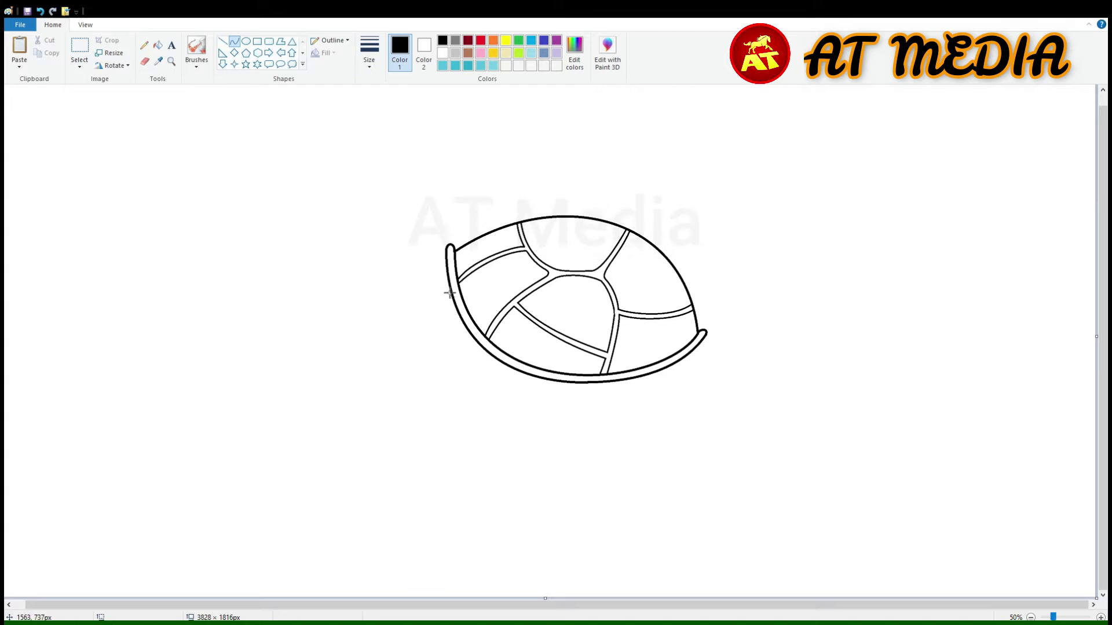
pyautogui.moveTo(446, 272)
pyautogui.mouseDown()
pyautogui.moveTo(367, 197)
pyautogui.moveTo(400, 186)
pyautogui.mouseUp()
pyautogui.moveTo(416, 231)
pyautogui.mouseDown()
pyautogui.moveTo(432, 276)
pyautogui.moveTo(422, 226)
pyautogui.moveTo(449, 191)
pyautogui.moveTo(423, 219)
pyautogui.mouseUp()
pyautogui.click(1044, 588)
pyautogui.scroll(1, 759, 233)
pyautogui.moveTo(759, 233)
pyautogui.mouseDown()
pyautogui.moveTo(600, 310)
pyautogui.moveTo(548, 292)
pyautogui.mouseUp()
pyautogui.moveTo(549, 290); pyautogui.dragTo(566, 245)
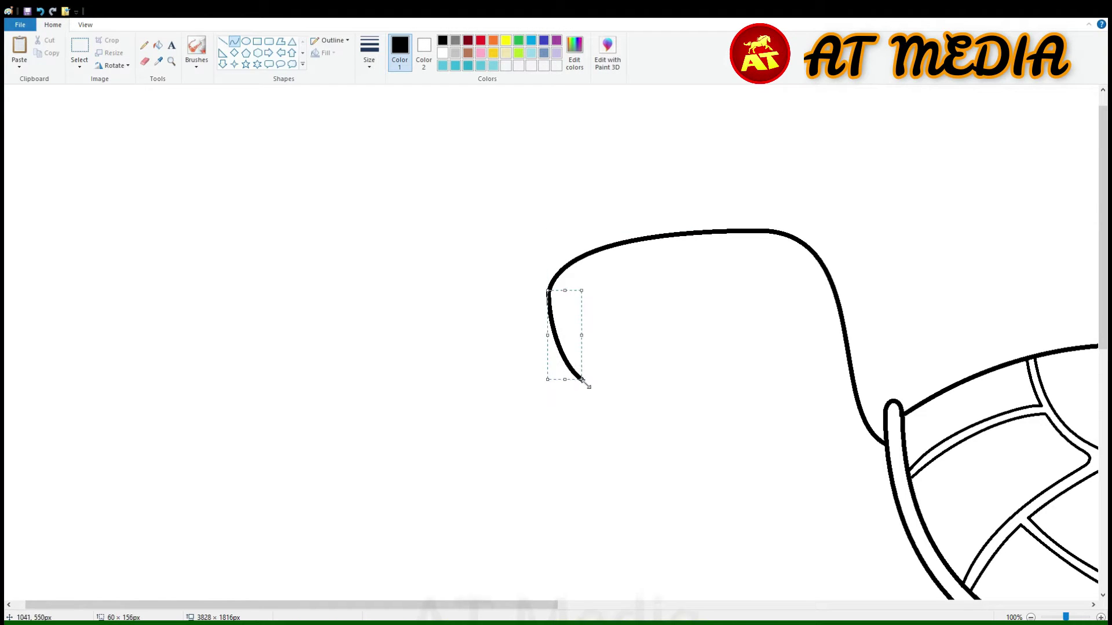
# Step: Draw the wavy mouth line back from the snout and the lower jaw curve beneath it
pyautogui.moveTo(742, 370); pyautogui.dragTo(596, 390)
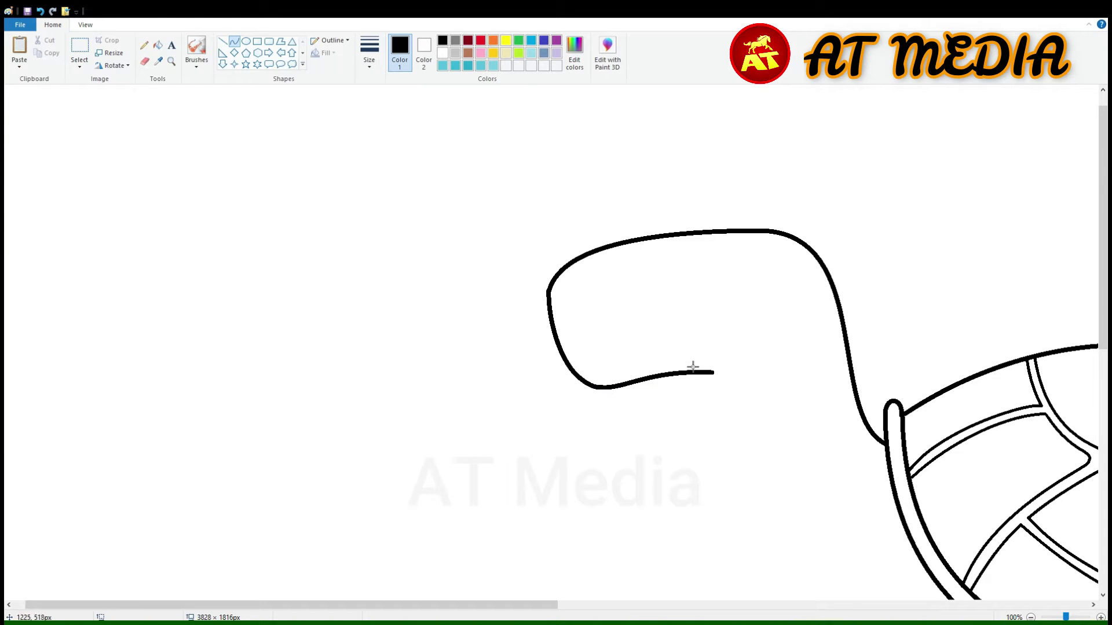
pyautogui.click(233, 42)
pyautogui.moveTo(678, 375); pyautogui.dragTo(737, 377)
pyautogui.moveTo(709, 377)
pyautogui.mouseDown()
pyautogui.moveTo(728, 390)
pyautogui.moveTo(723, 379)
pyautogui.mouseUp()
pyautogui.moveTo(610, 389)
pyautogui.mouseDown()
pyautogui.moveTo(639, 424)
pyautogui.moveTo(750, 432)
pyautogui.mouseUp()
pyautogui.moveTo(633, 414); pyautogui.dragTo(685, 435)
# Step: Select the upper part of the head and stretch it slightly upward
pyautogui.click(80, 52)
pyautogui.moveTo(525, 174); pyautogui.dragTo(958, 307)
pyautogui.scroll(-4, 958, 306)
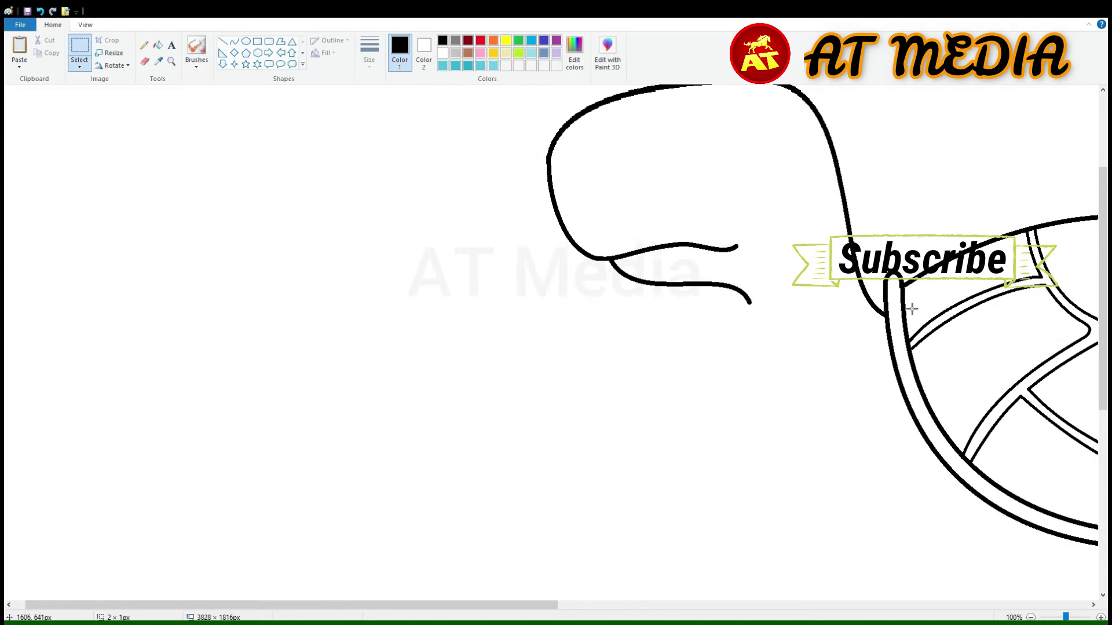
# Step: Draw the front of the neck and chest as a curve running down from the end of the lower jaw
pyautogui.click(234, 41)
pyautogui.scroll(-4, 778, 463)
pyautogui.moveTo(751, 298)
pyautogui.mouseDown()
pyautogui.moveTo(773, 457)
pyautogui.moveTo(830, 472)
pyautogui.mouseUp()
pyautogui.moveTo(791, 325)
pyautogui.mouseDown()
pyautogui.moveTo(721, 406)
pyautogui.moveTo(784, 459)
pyautogui.mouseUp()
# Step: Draw the belly curve from the chest under the shell to the rear, and add a small pointed tail in grey
pyautogui.scroll(-2, 652, 462)
pyautogui.hscroll(8, 653, 461)
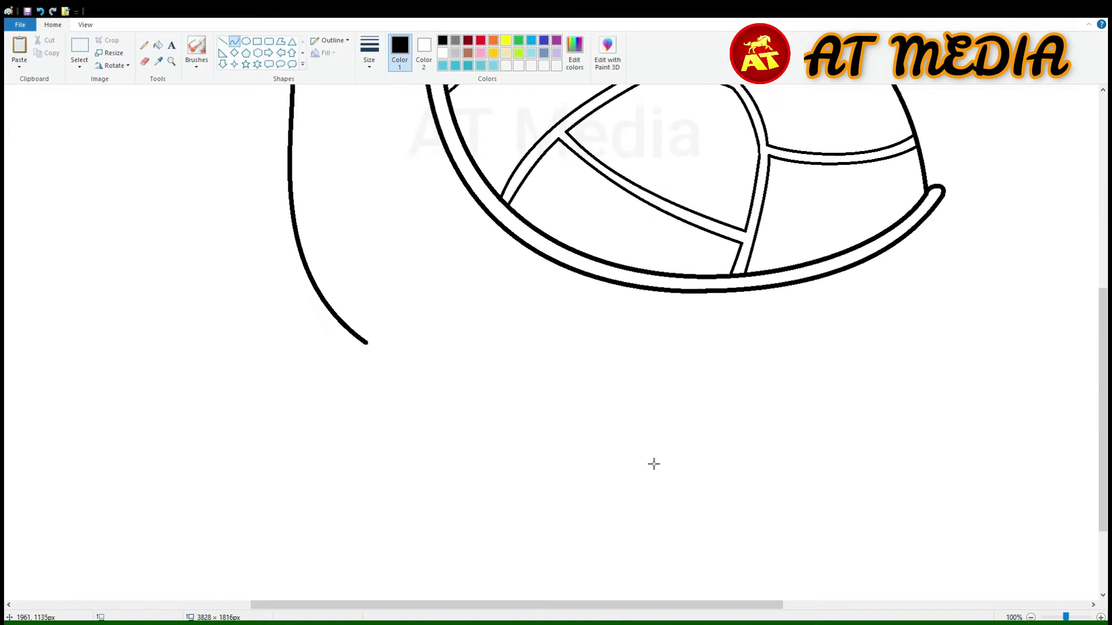
pyautogui.moveTo(367, 342)
pyautogui.mouseDown()
pyautogui.moveTo(886, 323)
pyautogui.moveTo(931, 293)
pyautogui.mouseUp()
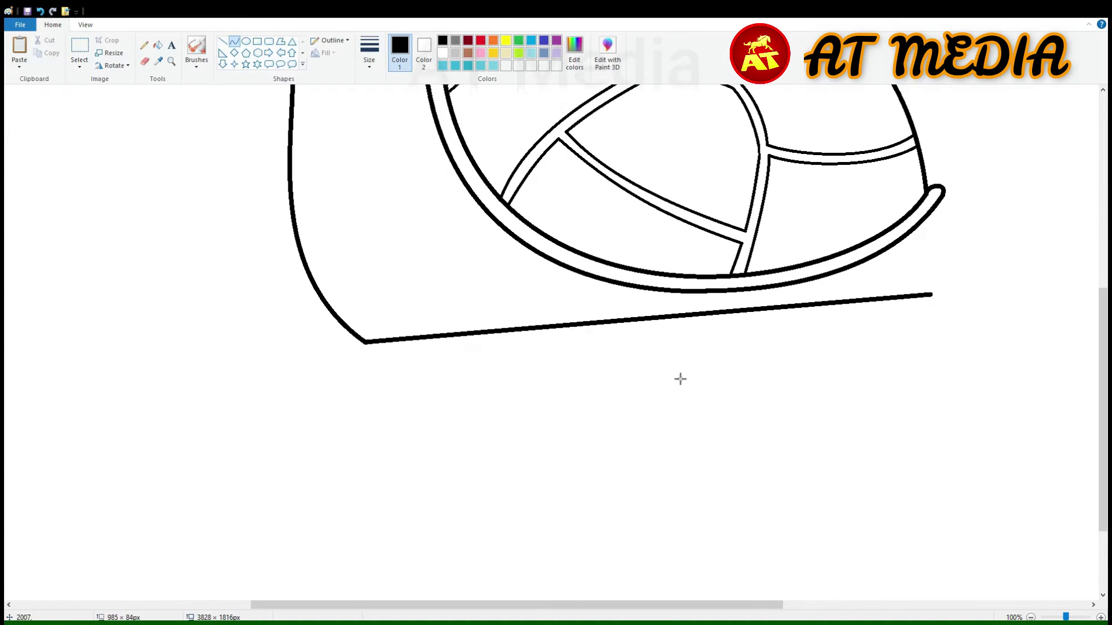
pyautogui.moveTo(679, 377); pyautogui.dragTo(937, 322)
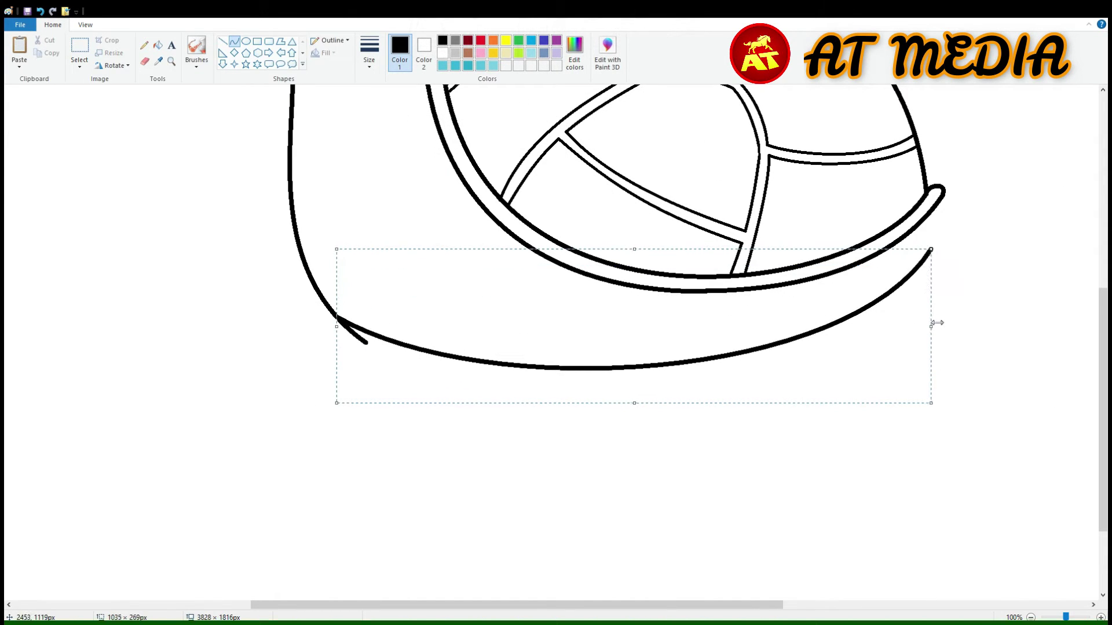
pyautogui.click(455, 40)
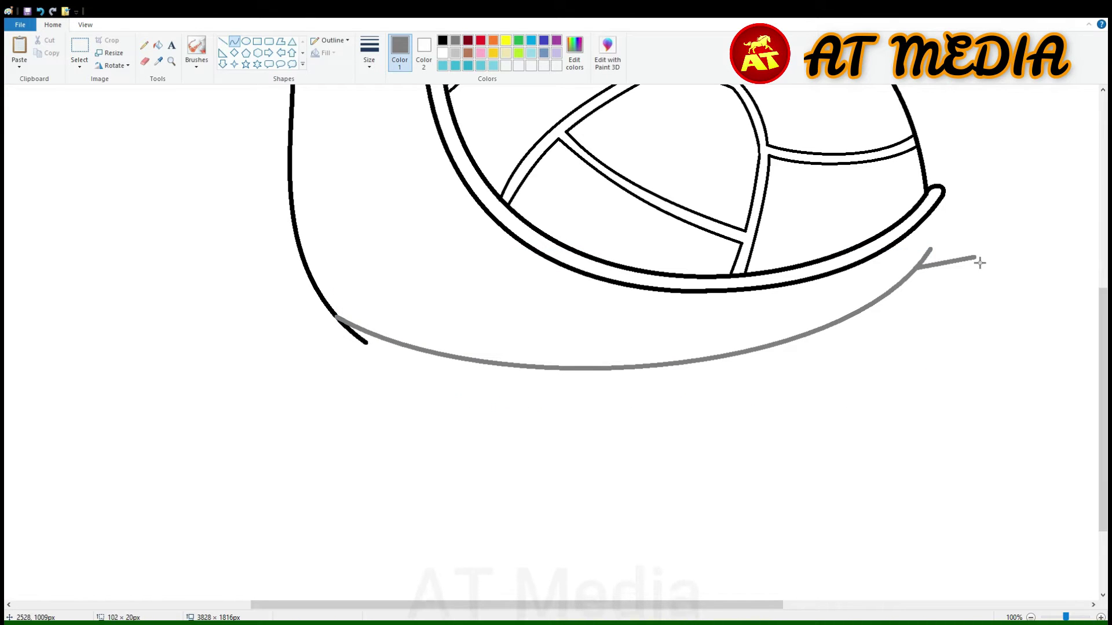
pyautogui.moveTo(933, 219); pyautogui.dragTo(985, 243)
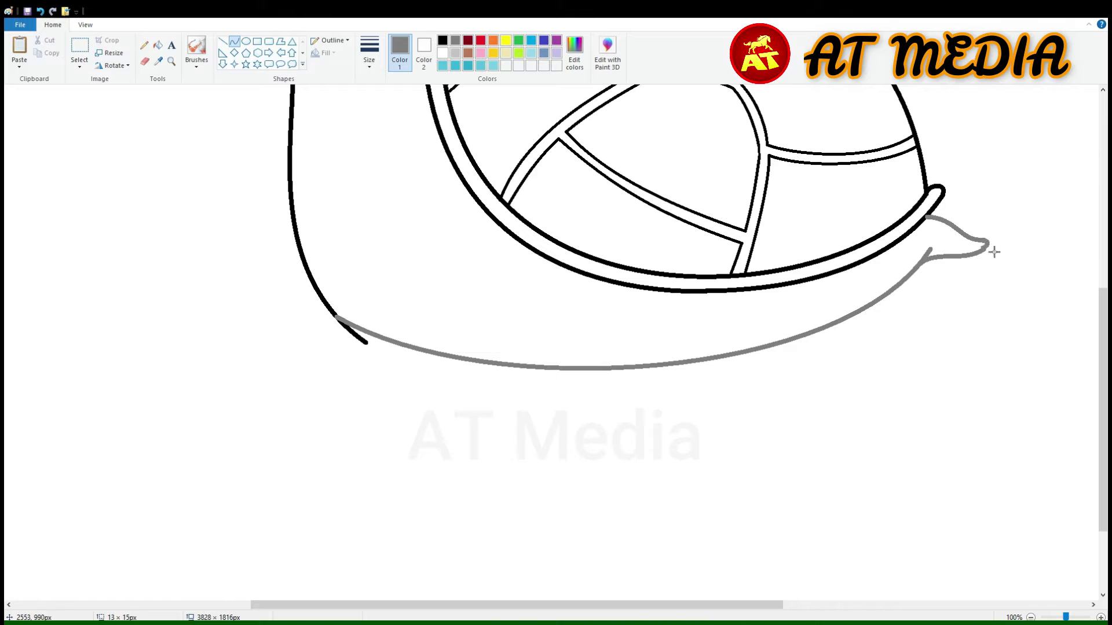
# Step: Remove the chest line's overshoot below the belly by filling it white, and fill the grey belly and tail outline with black
pyautogui.click(157, 45)
pyautogui.click(442, 40)
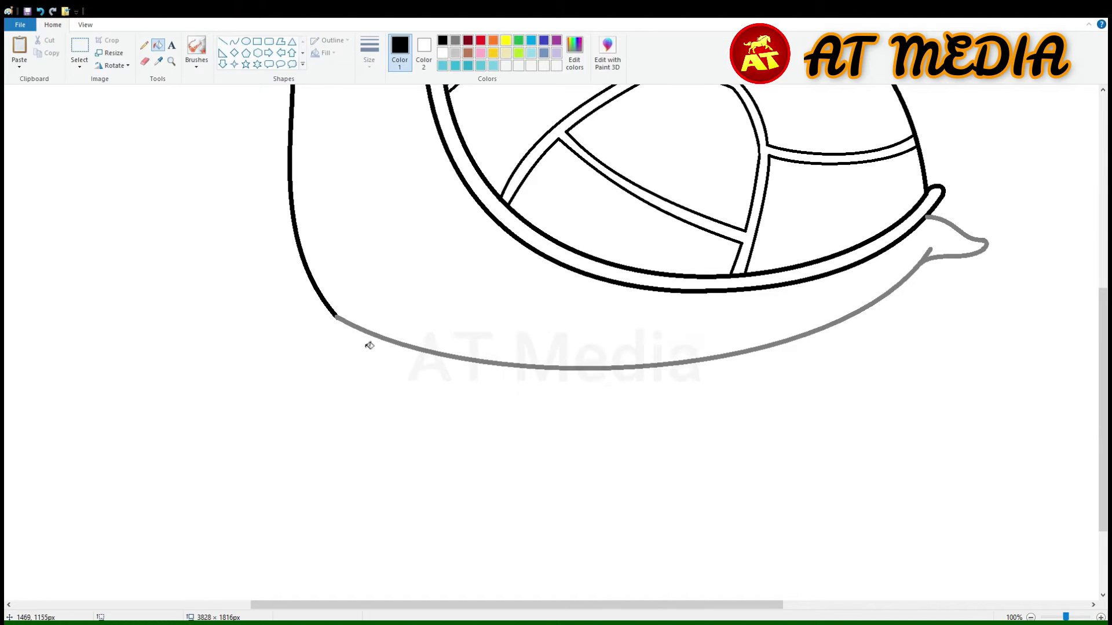
pyautogui.click(388, 337)
# Step: Erase the front neck and chest line and redraw it as an S-shaped black curve from the lower jaw to under the shell
pyautogui.scroll(4, 388, 339)
pyautogui.scroll(-3, 387, 338)
pyautogui.click(144, 61)
pyautogui.moveTo(221, 318)
pyautogui.mouseDown()
pyautogui.moveTo(320, 303)
pyautogui.moveTo(261, 246)
pyautogui.mouseUp()
pyautogui.scroll(3, 261, 245)
pyautogui.scroll(-3, 261, 246)
pyautogui.click(234, 41)
pyautogui.moveTo(239, 155); pyautogui.dragTo(375, 357)
pyautogui.moveTo(313, 243)
pyautogui.mouseDown()
pyautogui.moveTo(325, 166)
pyautogui.moveTo(310, 307)
pyautogui.mouseUp()
pyautogui.click(456, 40)
pyautogui.moveTo(374, 354); pyautogui.dragTo(793, 467)
pyautogui.moveTo(580, 411)
pyautogui.mouseDown()
pyautogui.moveTo(519, 465)
pyautogui.moveTo(698, 440)
pyautogui.mouseUp()
pyautogui.click(158, 45)
pyautogui.click(442, 53)
pyautogui.click(363, 460)
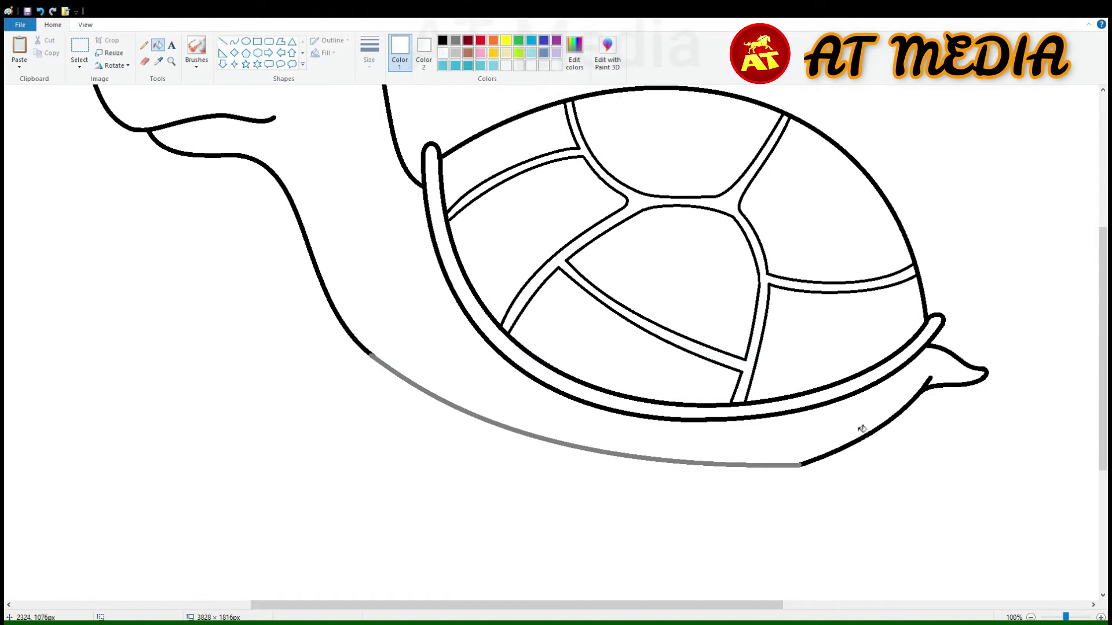
pyautogui.click(443, 40)
pyautogui.click(376, 360)
pyautogui.hotkey('ctrl', 'z')
pyautogui.hotkey('ctrl', 'z')
pyautogui.hotkey('ctrl', 'z')
# Step: Draw a grey belly curve from the chest end to just before the tail, and fill the old belly line below it with white
pyautogui.click(234, 41)
pyautogui.moveTo(372, 355)
pyautogui.mouseDown()
pyautogui.moveTo(720, 418)
pyautogui.moveTo(892, 418)
pyautogui.mouseUp()
pyautogui.moveTo(521, 394)
pyautogui.mouseDown()
pyautogui.moveTo(470, 437)
pyautogui.moveTo(637, 498)
pyautogui.mouseUp()
pyautogui.click(455, 40)
pyautogui.click(161, 48)
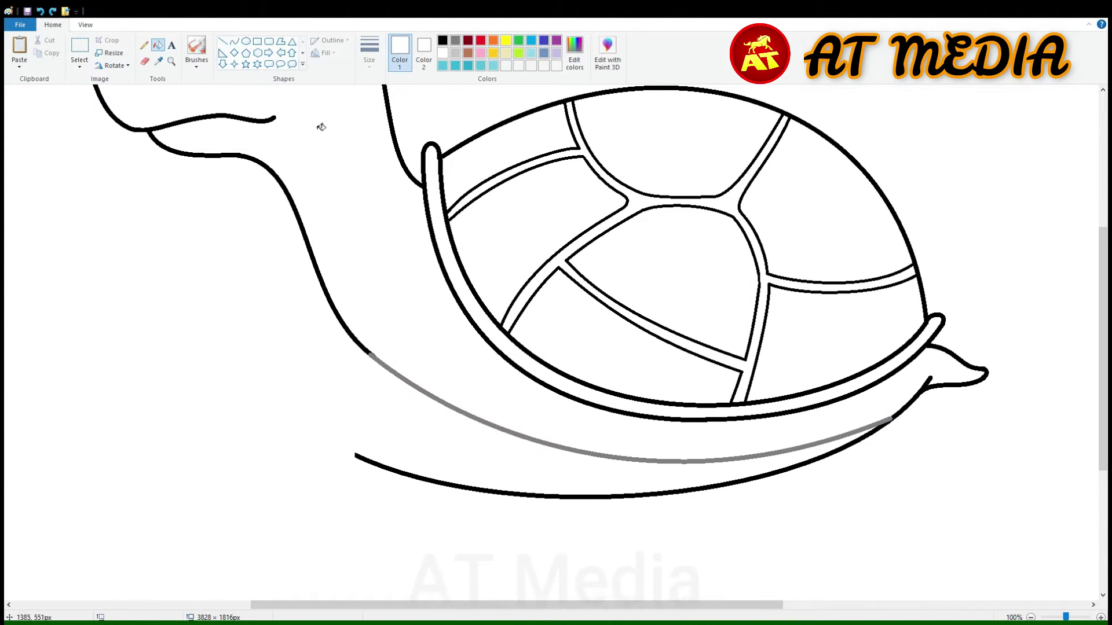
pyautogui.click(427, 478)
# Step: Cover the overlapping line end at the base of the tail with white and redraw its join to the belly as a curve
pyautogui.scroll(1, 956, 86)
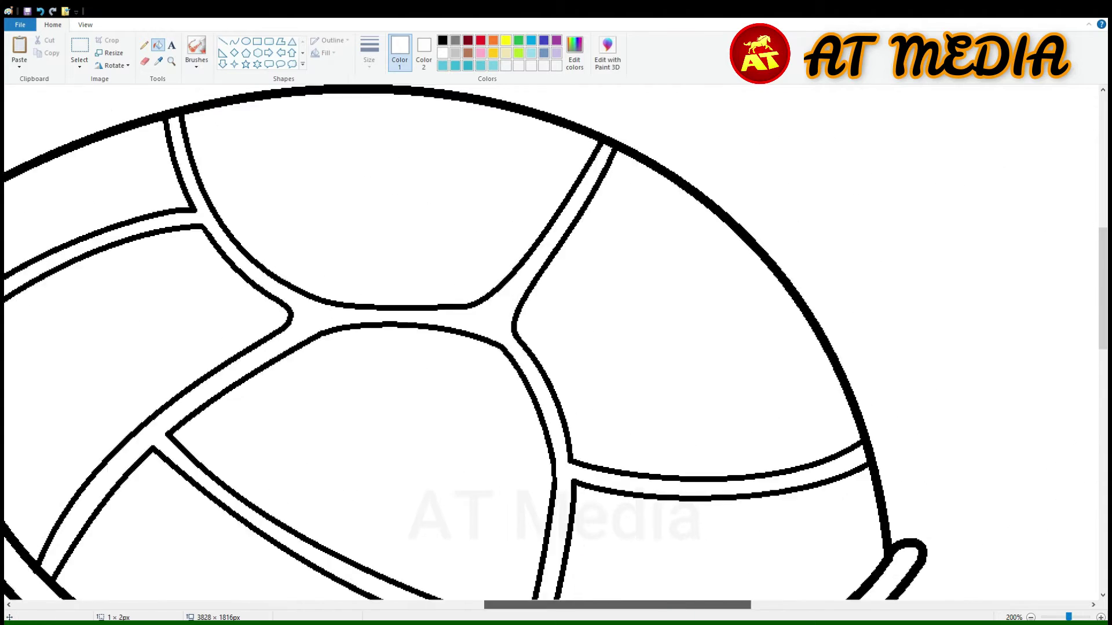
pyautogui.scroll(-5, 550, 341)
pyautogui.click(223, 41)
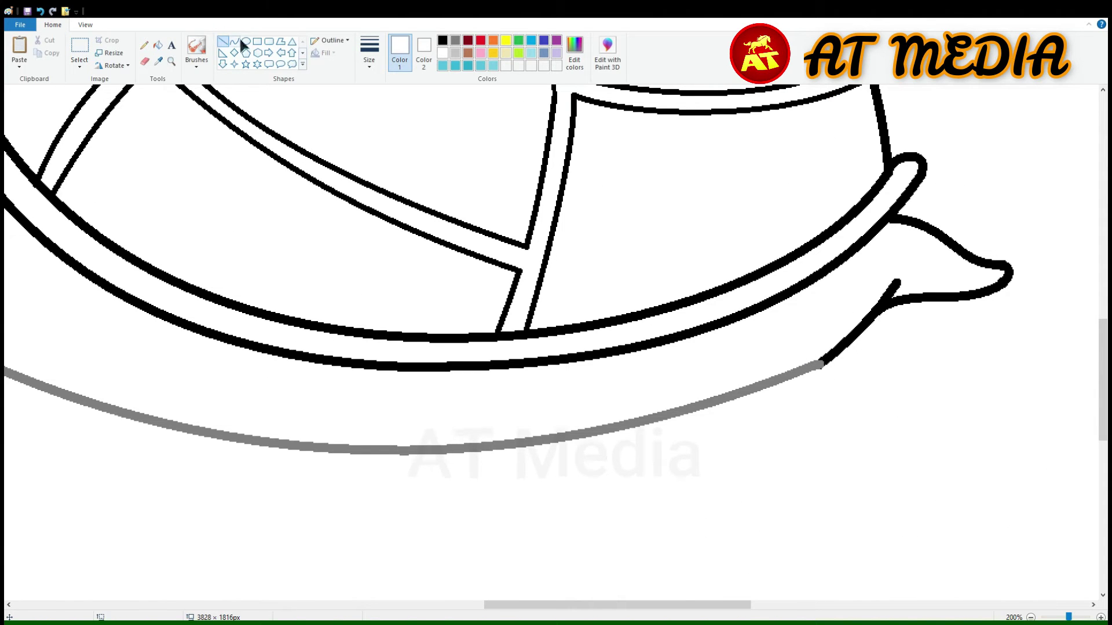
pyautogui.moveTo(897, 283); pyautogui.dragTo(817, 365)
pyautogui.click(455, 40)
pyautogui.click(234, 41)
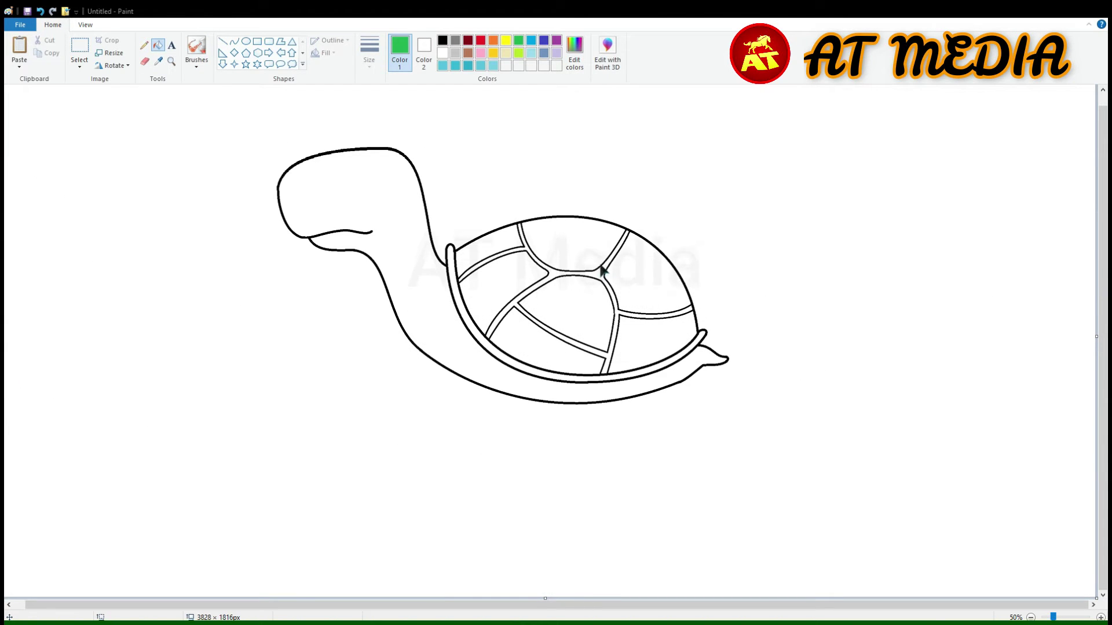
# Step: Fill all seven shell plates with green
pyautogui.click(657, 342)
pyautogui.click(564, 313)
pyautogui.click(545, 344)
pyautogui.click(645, 278)
pyautogui.click(573, 246)
pyautogui.click(489, 246)
pyautogui.click(492, 292)
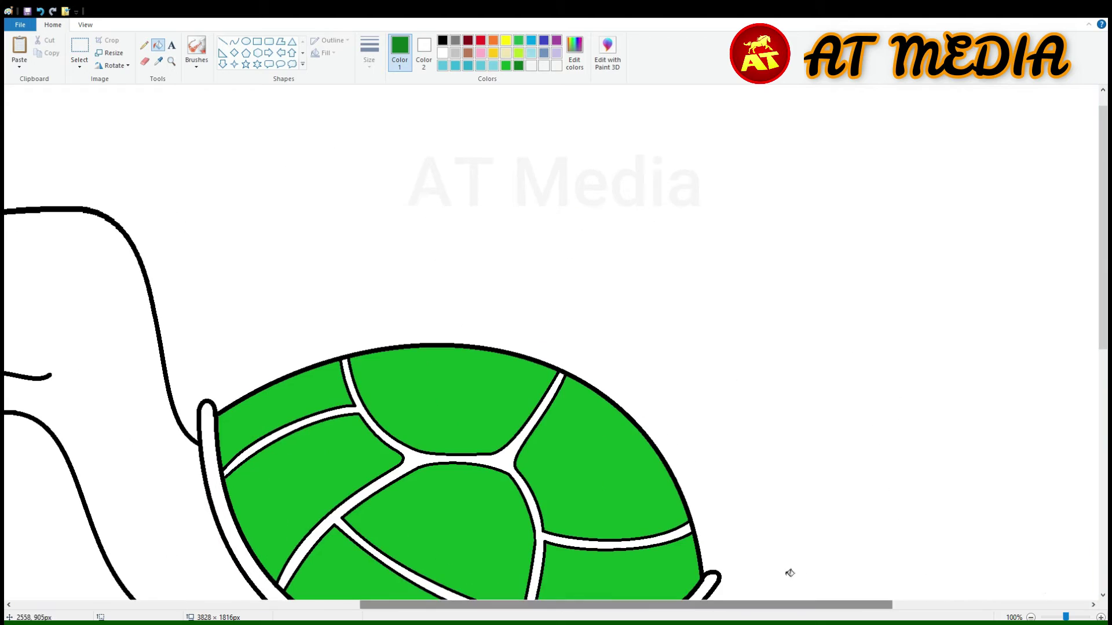
# Step: Shade the lower part of the front shell plate by drawing a dark green curve across it and filling the area below
pyautogui.scroll(1, 712, 496)
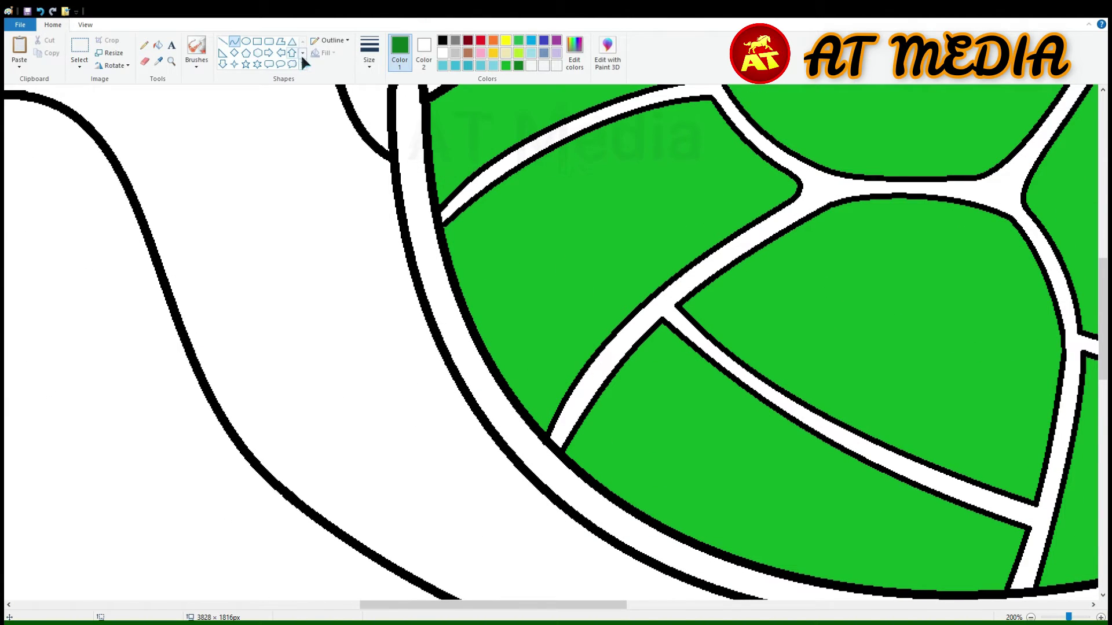
pyautogui.moveTo(550, 249); pyautogui.dragTo(513, 278)
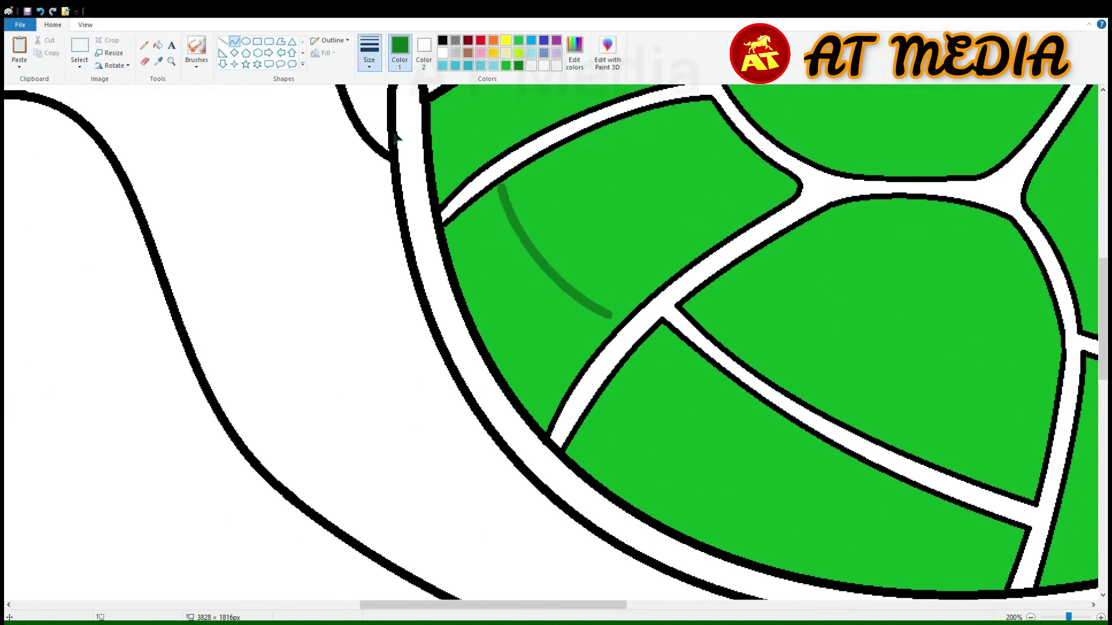
pyautogui.click(481, 272)
# Step: Outline a shadow along the front and lower edges of the bottom shell plate and fill it with dark green
pyautogui.hscroll(5, 551, 342)
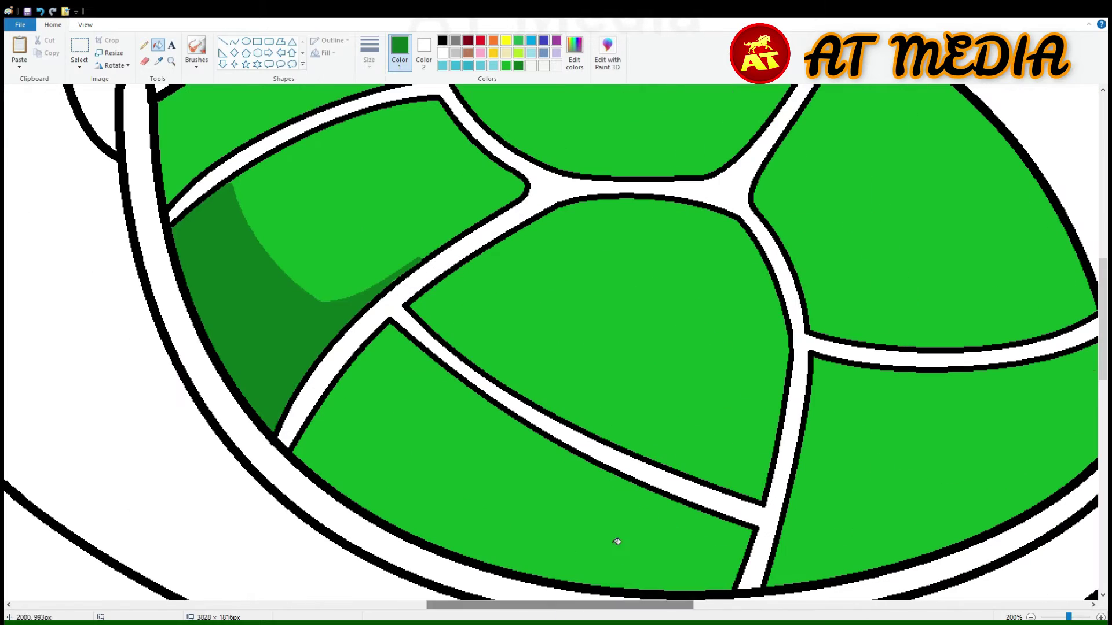
pyautogui.click(234, 42)
pyautogui.moveTo(342, 411)
pyautogui.mouseDown()
pyautogui.moveTo(558, 566)
pyautogui.moveTo(727, 570)
pyautogui.mouseUp()
pyautogui.moveTo(638, 550); pyautogui.dragTo(534, 558)
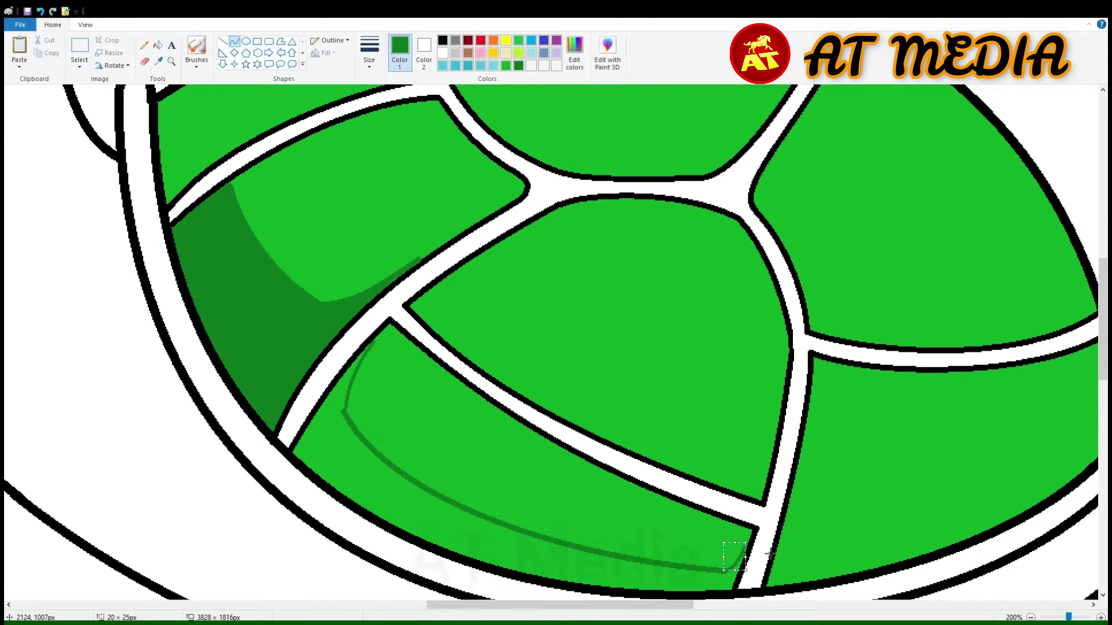
pyautogui.click(158, 45)
pyautogui.click(579, 562)
# Step: Outline a shadow along the lower edge of the central shell plate and fill it with a green darker than the plate
pyautogui.hscroll(8, 579, 562)
pyautogui.scroll(-3, 521, 464)
pyautogui.scroll(3, 521, 463)
pyautogui.click(234, 42)
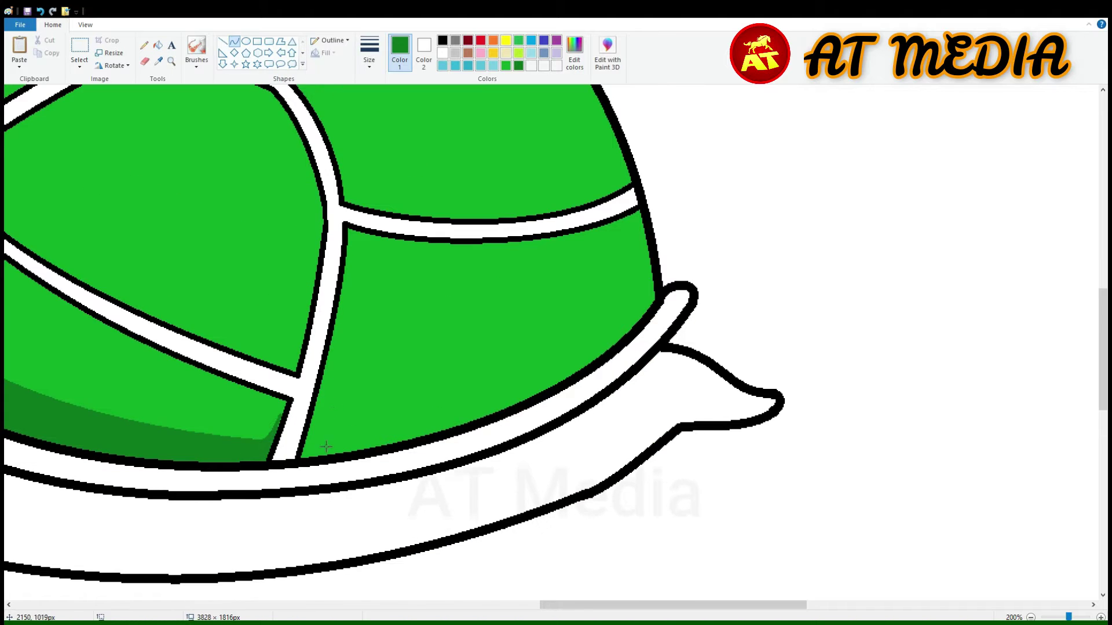
pyautogui.scroll(3, 350, 389)
pyautogui.hscroll(-8, 349, 390)
pyautogui.moveTo(390, 280); pyautogui.dragTo(694, 426)
pyautogui.moveTo(541, 353); pyautogui.dragTo(393, 295)
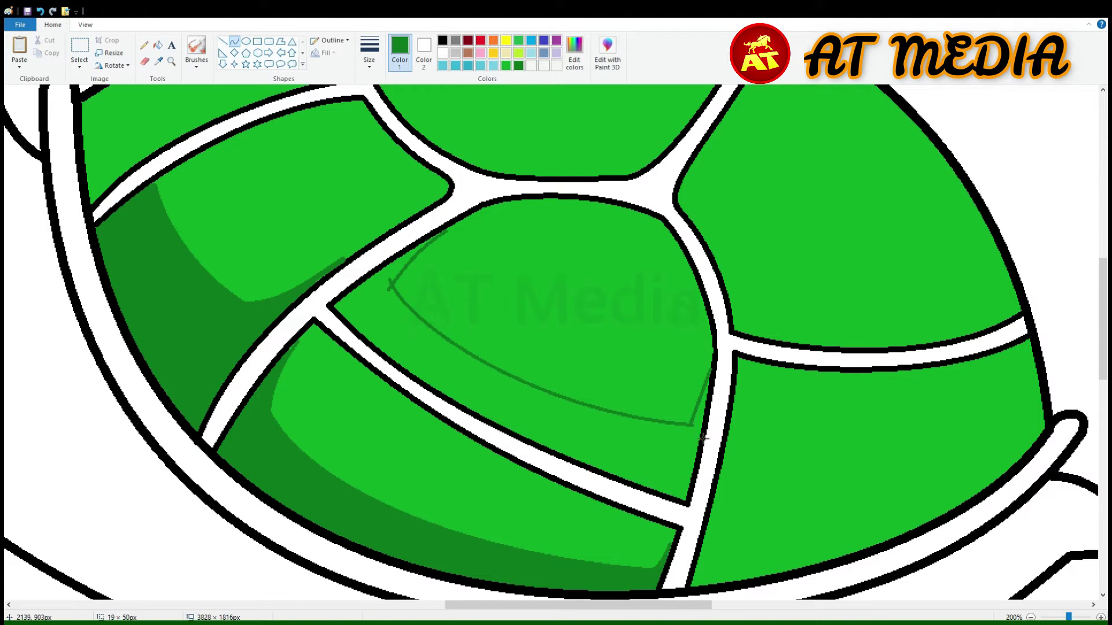
pyautogui.click(157, 45)
pyautogui.click(492, 388)
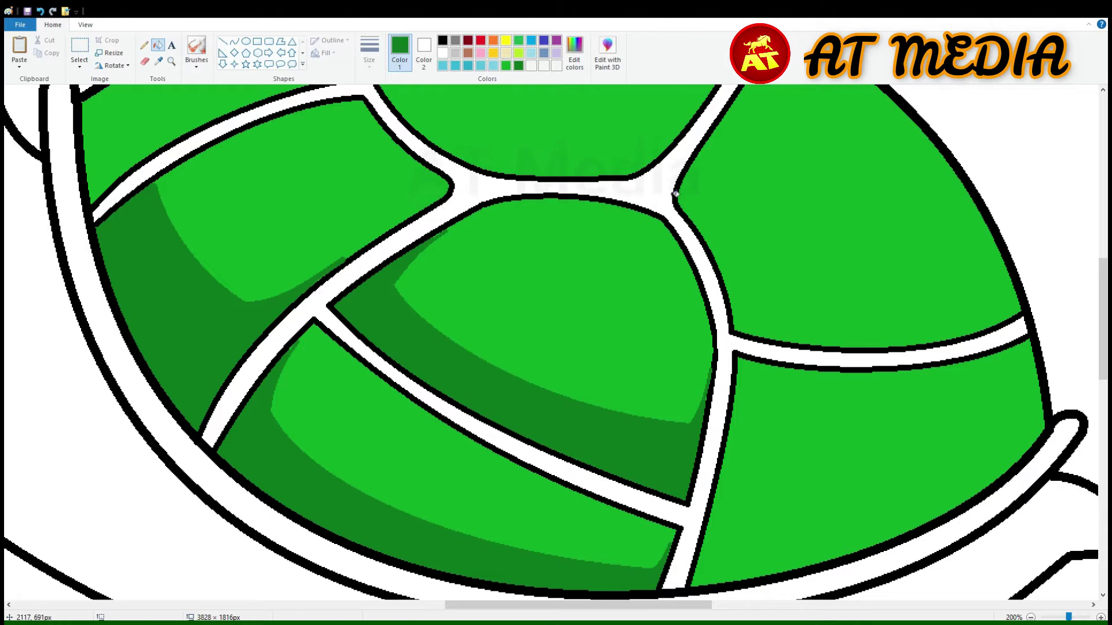
pyautogui.click(234, 41)
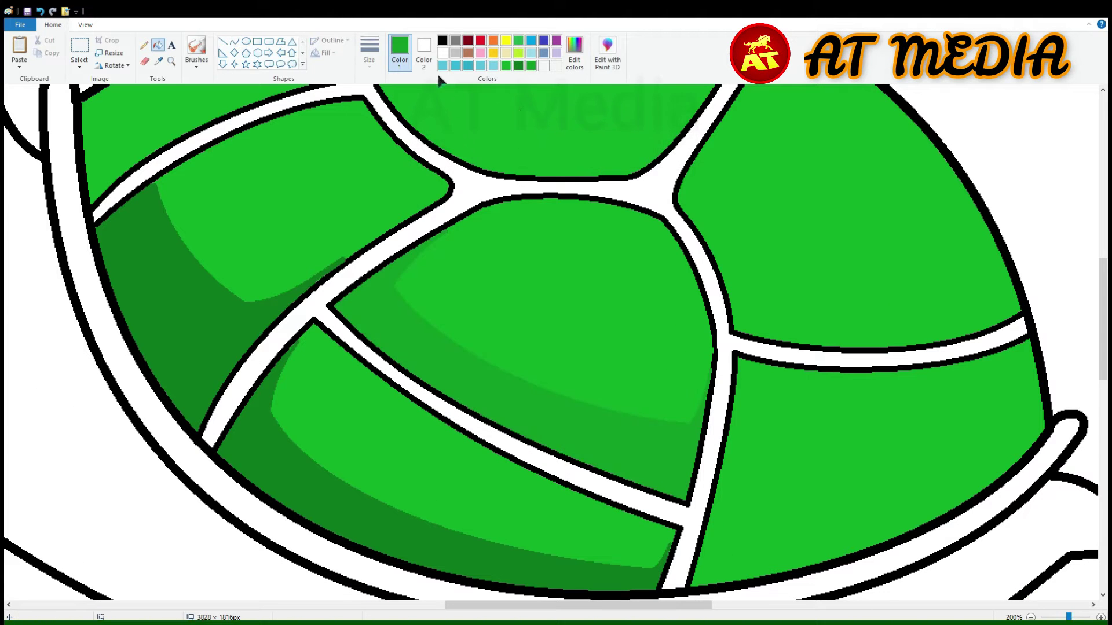
# Step: Draw a dark green shadow curve across the lower rear shell plate and fill the strip next to the rim
pyautogui.scroll(-5, 747, 405)
pyautogui.moveTo(728, 264); pyautogui.dragTo(1031, 150)
pyautogui.moveTo(891, 243); pyautogui.dragTo(895, 249)
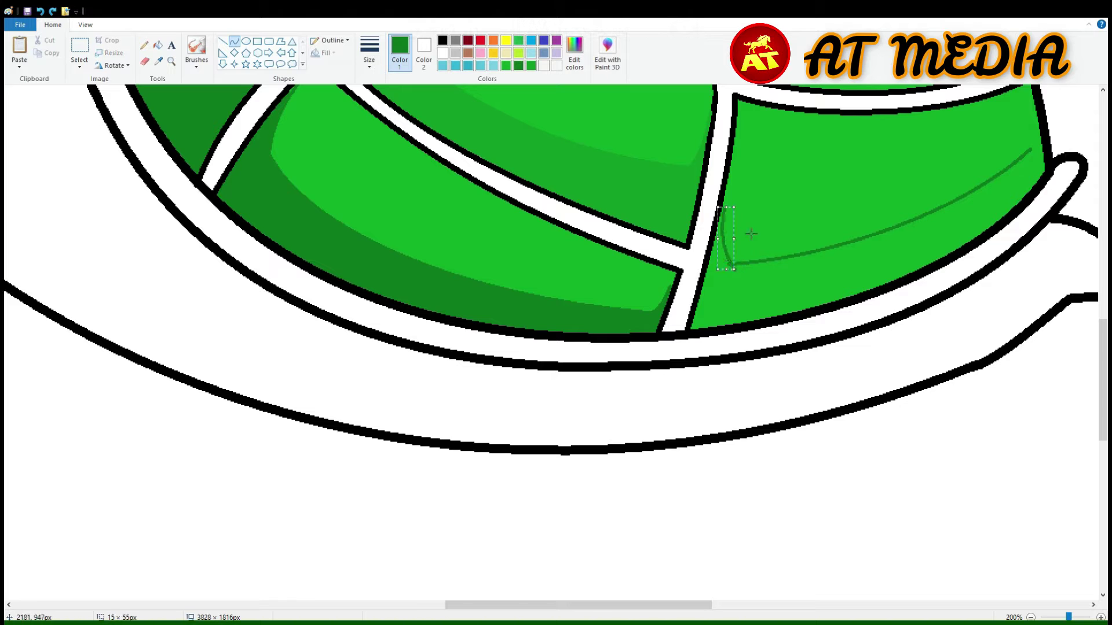
pyautogui.click(157, 45)
pyautogui.click(811, 273)
# Step: Shade the lower edges of the top plate and the upper rear plate with curved areas of medium green
pyautogui.scroll(5, 775, 318)
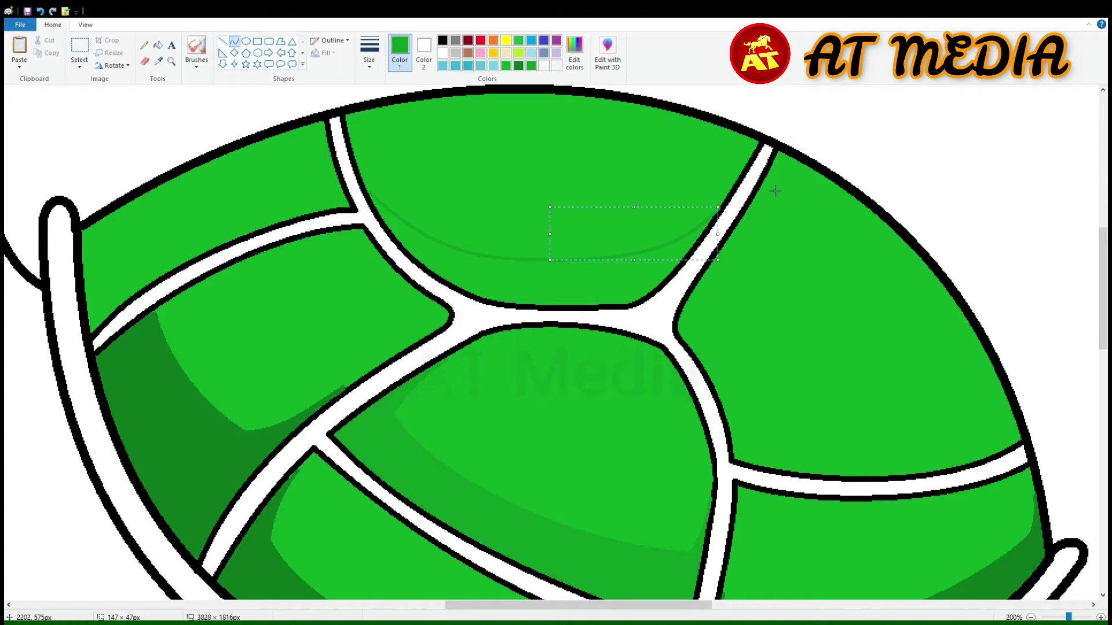
pyautogui.click(606, 291)
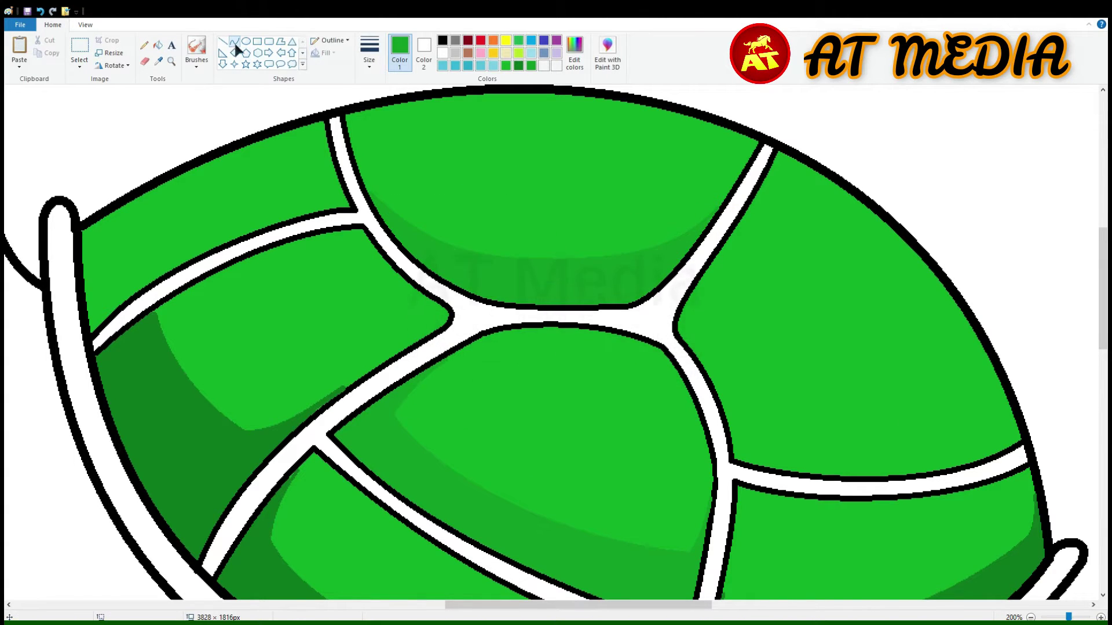
pyautogui.click(234, 42)
pyautogui.scroll(-3, 753, 302)
pyautogui.moveTo(726, 274); pyautogui.dragTo(809, 331)
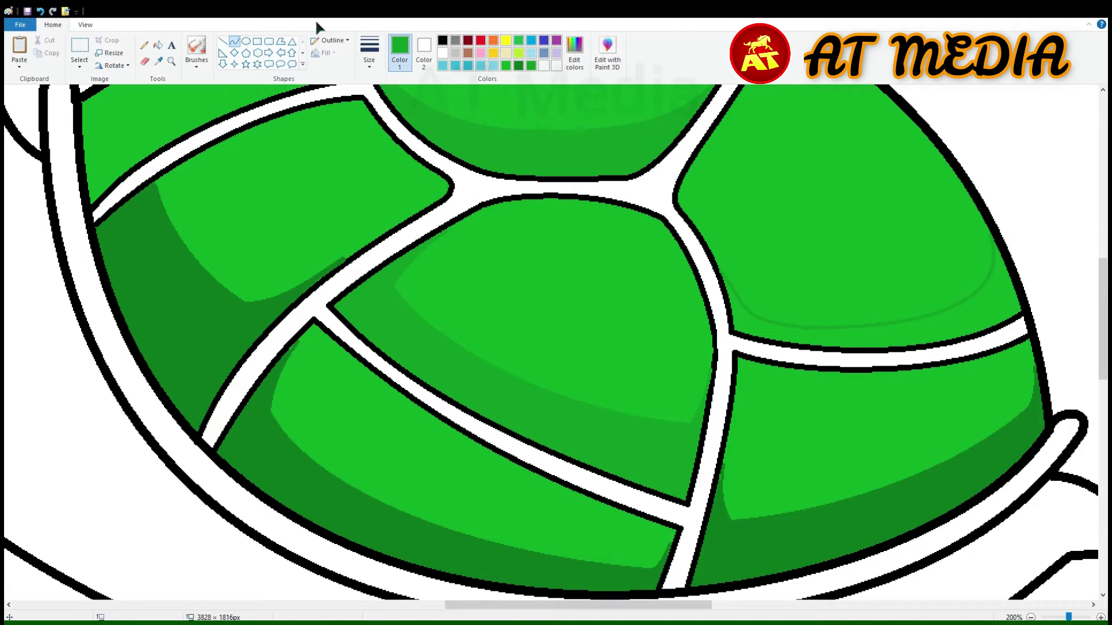
pyautogui.click(157, 44)
pyautogui.click(764, 316)
# Step: Outline a shadow at the front end of the upper front shell plate and fill it with dark green
pyautogui.scroll(3, 264, 116)
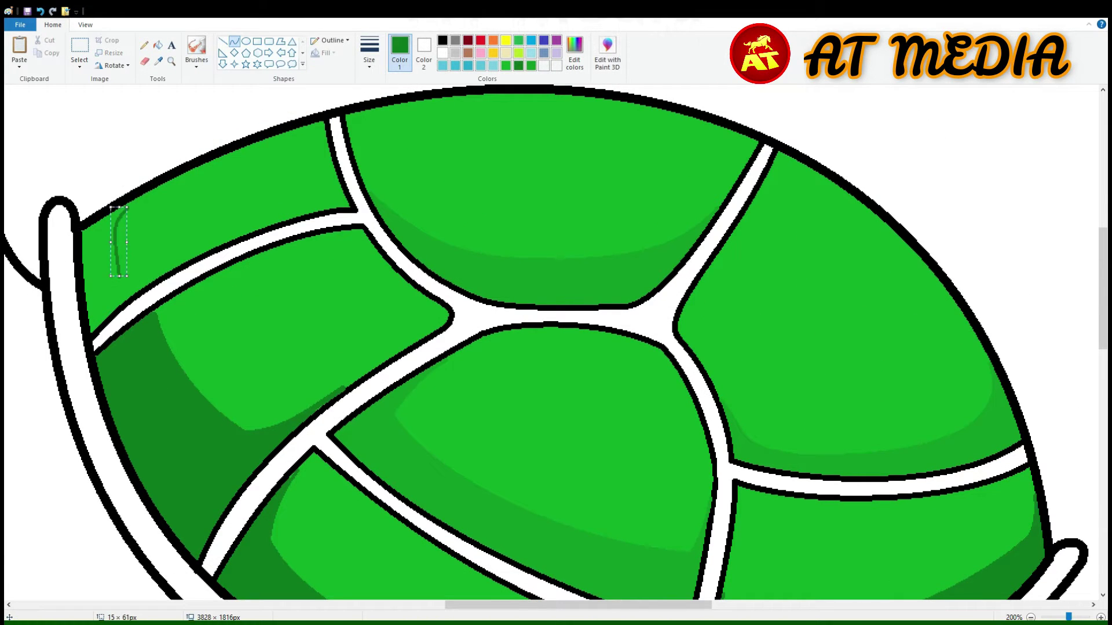
pyautogui.click(158, 45)
pyautogui.scroll(3, 683, 323)
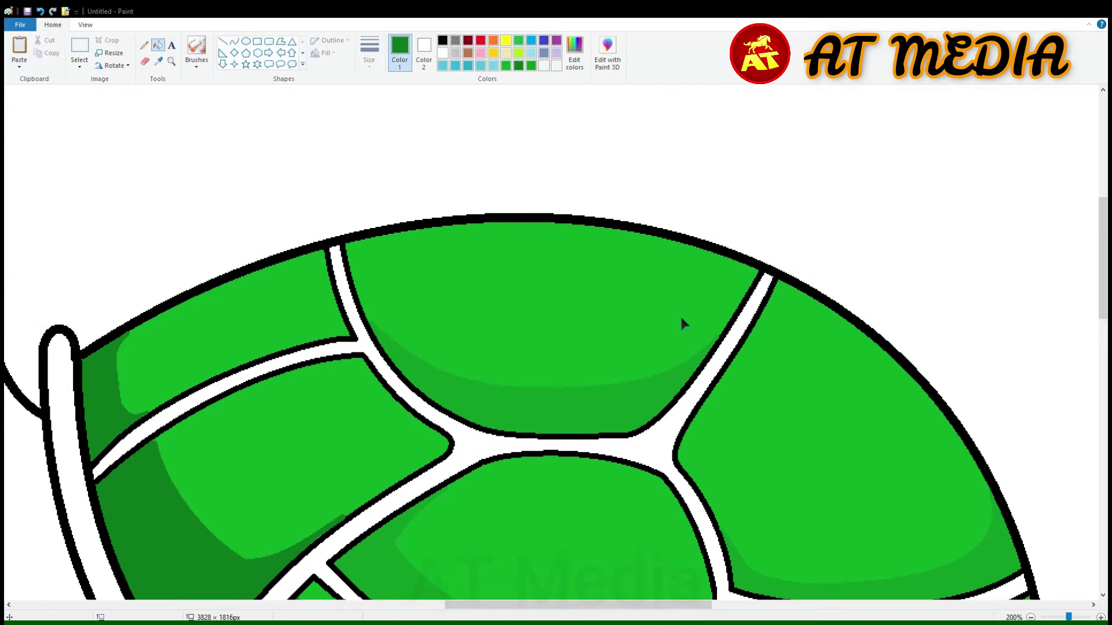
pyautogui.click(100, 379)
pyautogui.scroll(-6, 298, 355)
pyautogui.scroll(3, 290, 232)
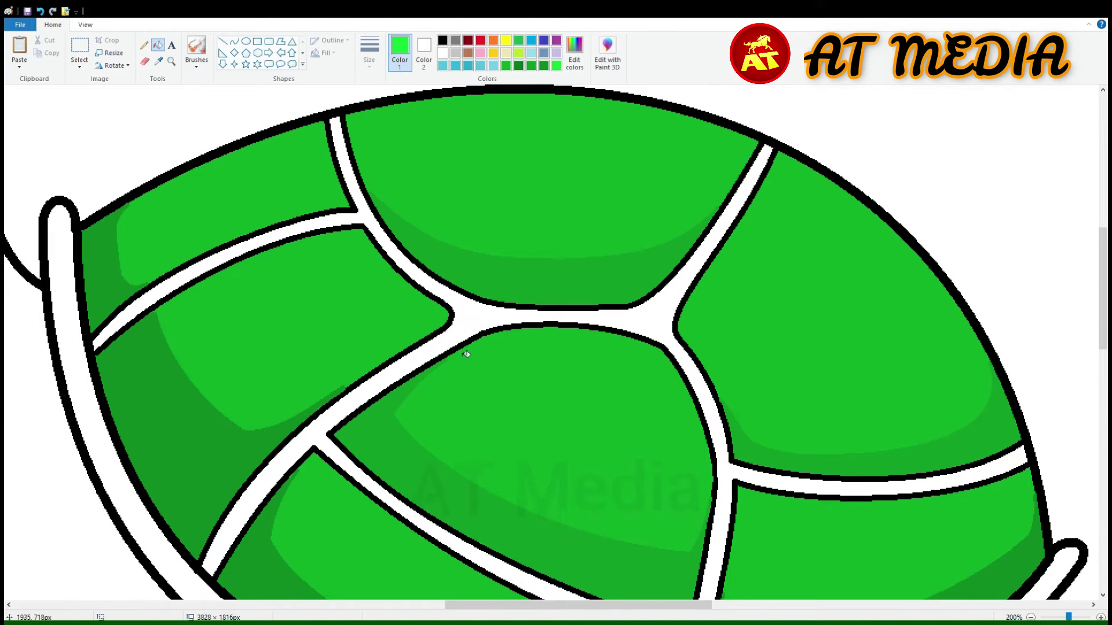
# Step: Add a bright green highlight strip along the upper edge of the top shell plate, undoing the fill that floods the plate
pyautogui.moveTo(353, 129); pyautogui.dragTo(755, 149)
pyautogui.moveTo(553, 139); pyautogui.dragTo(553, 101)
pyautogui.click(496, 120)
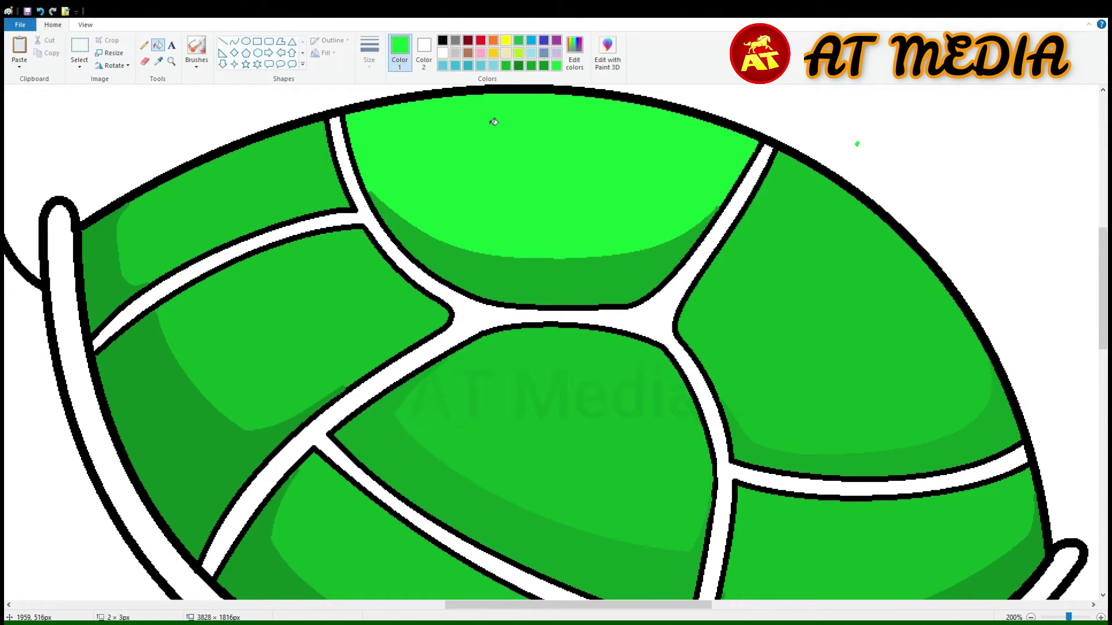
pyautogui.hotkey('ctrl', 'z')
pyautogui.click(158, 45)
pyautogui.click(550, 100)
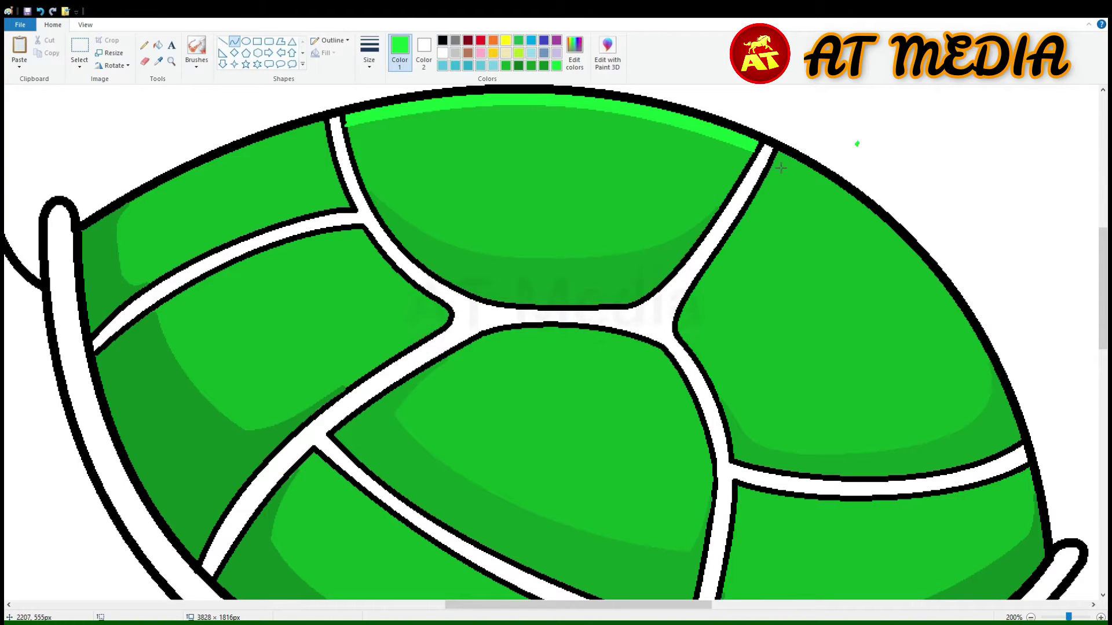
# Step: Add a bright green highlight along the outer edge of the upper rear plate, and erase the stray green dot outside the shell
pyautogui.moveTo(779, 157); pyautogui.dragTo(985, 387)
pyautogui.moveTo(886, 272); pyautogui.dragTo(950, 238)
pyautogui.click(158, 44)
pyautogui.click(802, 164)
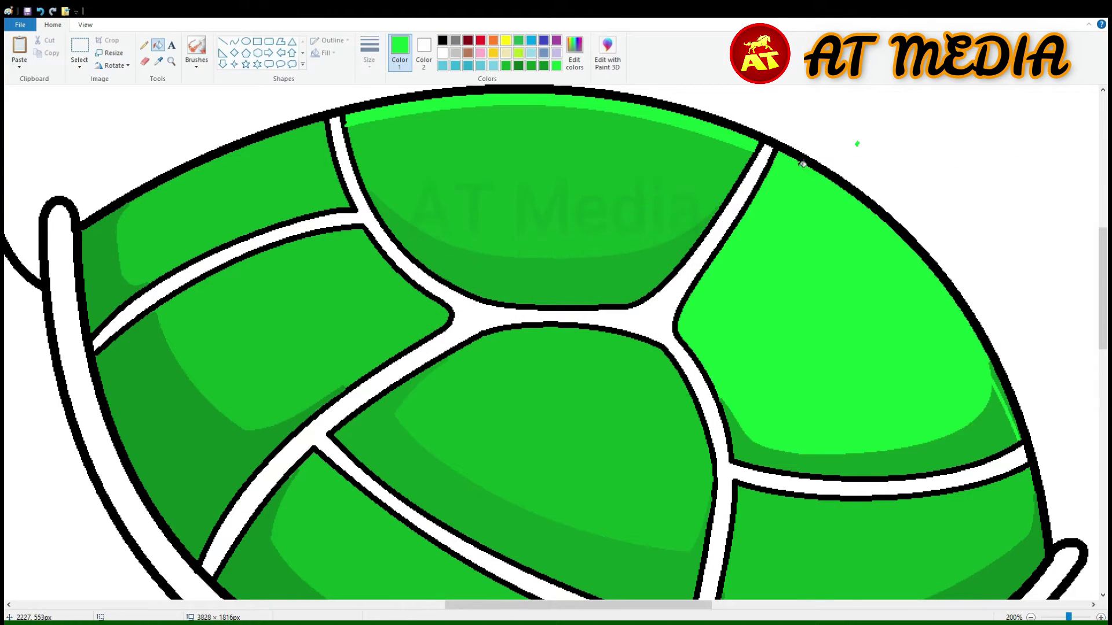
pyautogui.hotkey('ctrl', 'z')
pyautogui.click(144, 62)
pyautogui.scroll(1, 547, 202)
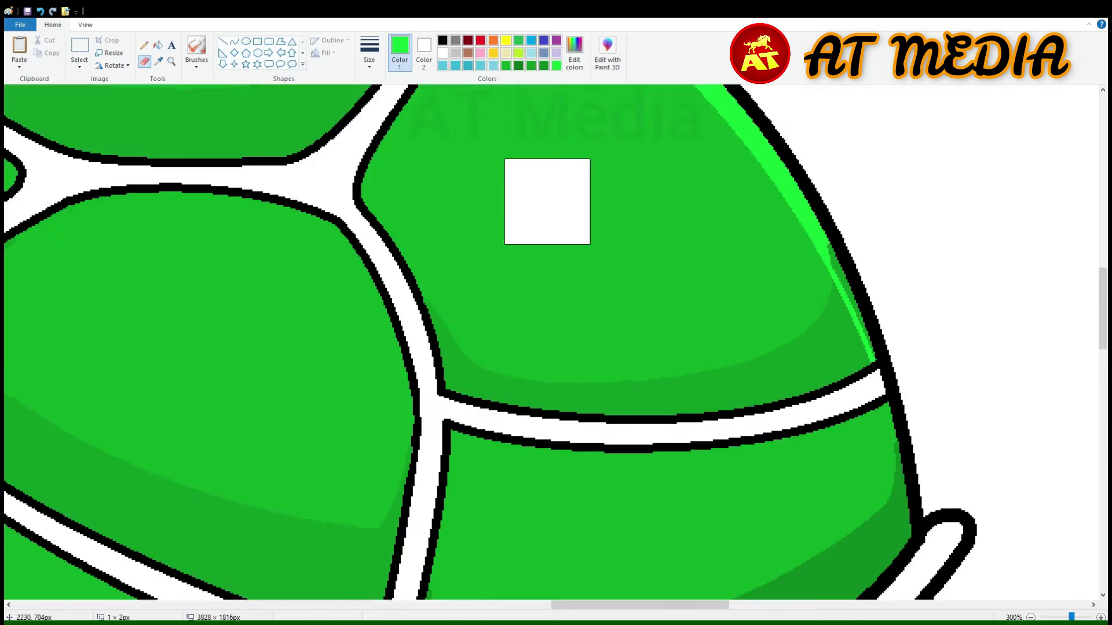
pyautogui.scroll(-1, 623, 396)
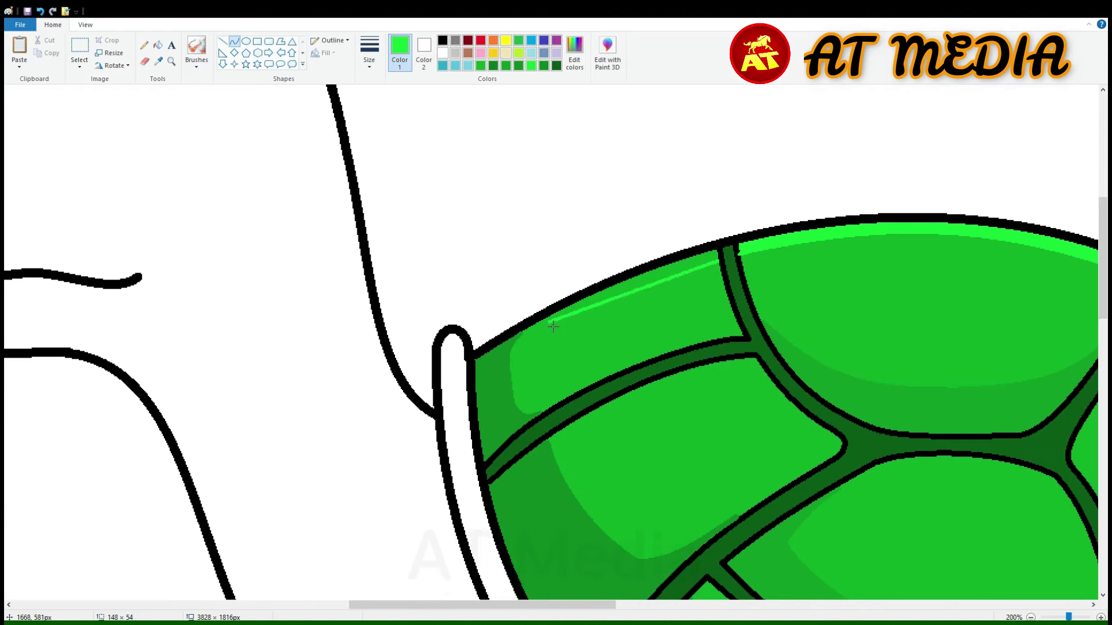
# Step: Add bright green highlights along the outer edge of the upper front plate and the upper rear corner of the plate below it
pyautogui.moveTo(516, 356); pyautogui.dragTo(562, 321)
pyautogui.click(222, 41)
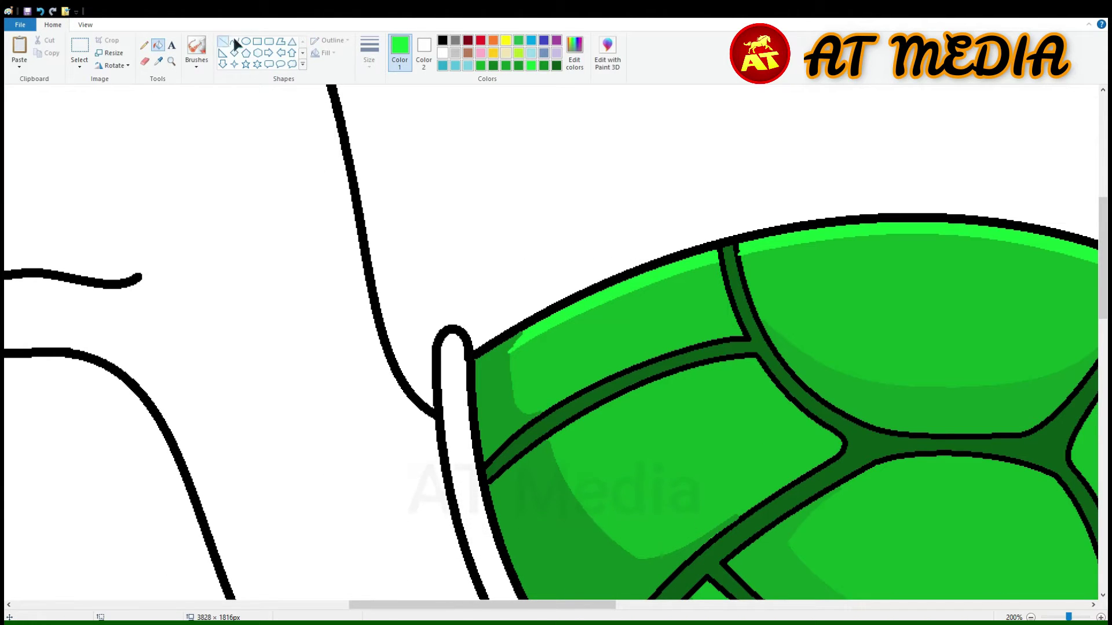
pyautogui.click(505, 65)
pyautogui.scroll(-3, 586, 301)
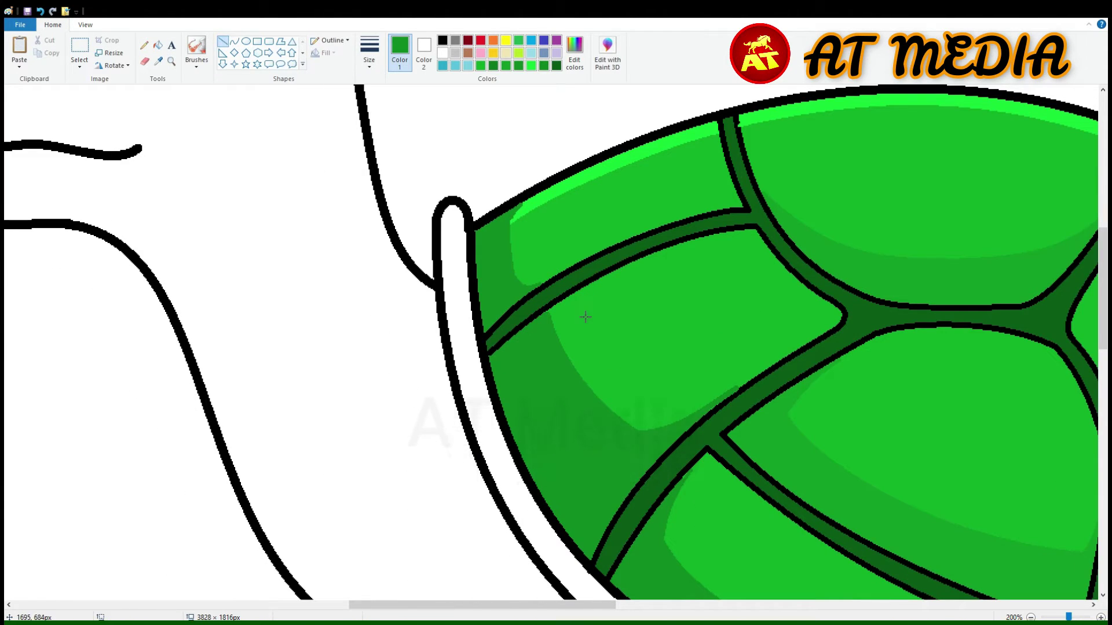
pyautogui.hscroll(3, 585, 317)
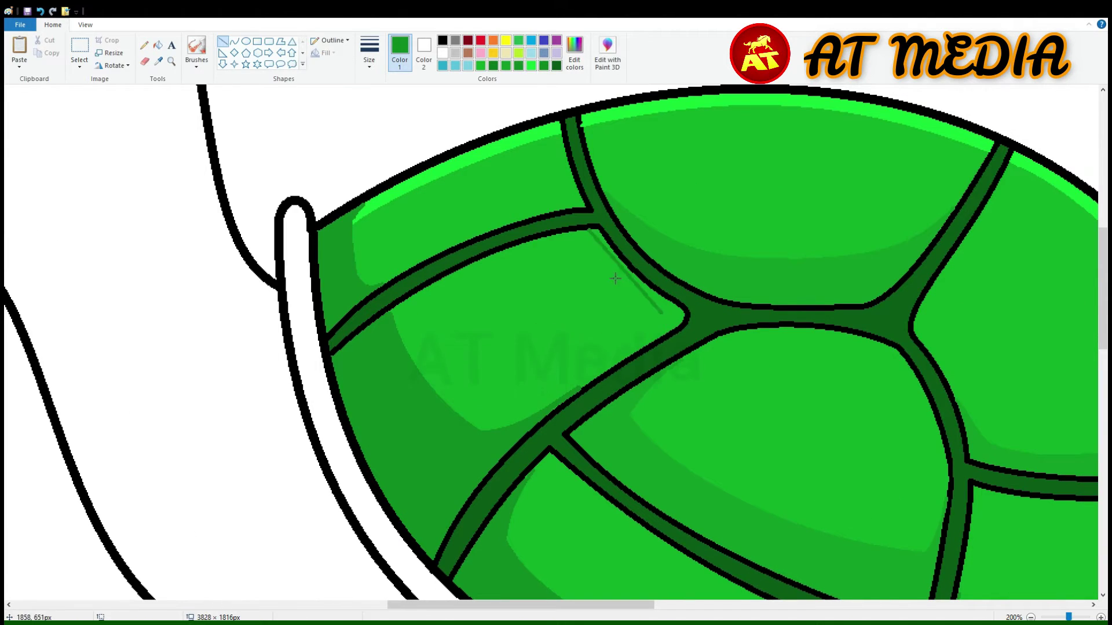
pyautogui.moveTo(608, 256); pyautogui.dragTo(721, 272)
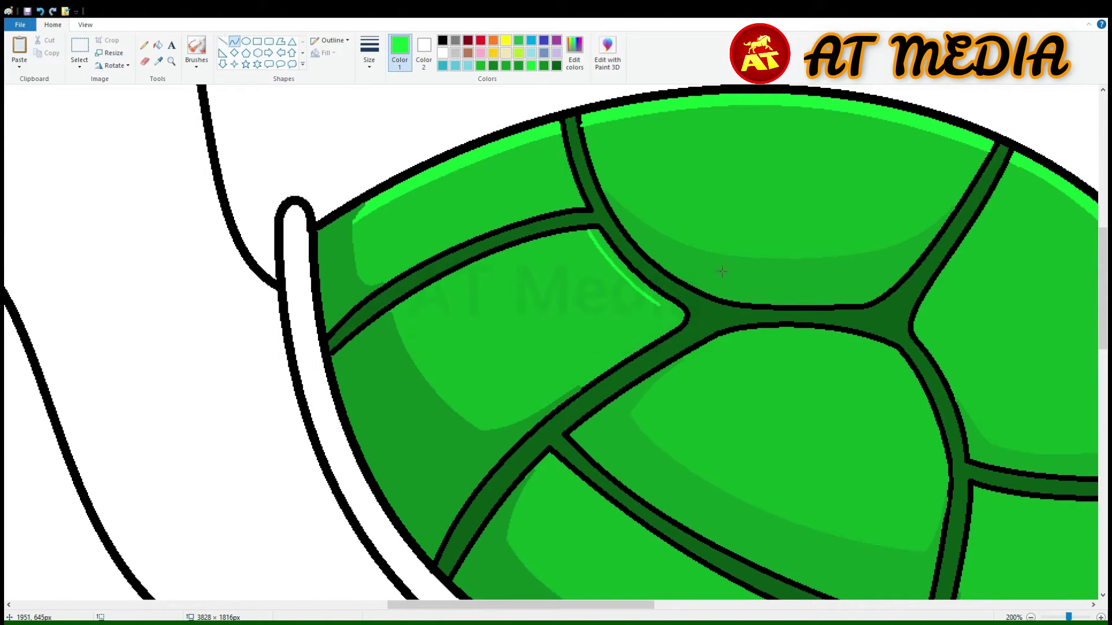
pyautogui.click(158, 45)
pyautogui.click(628, 266)
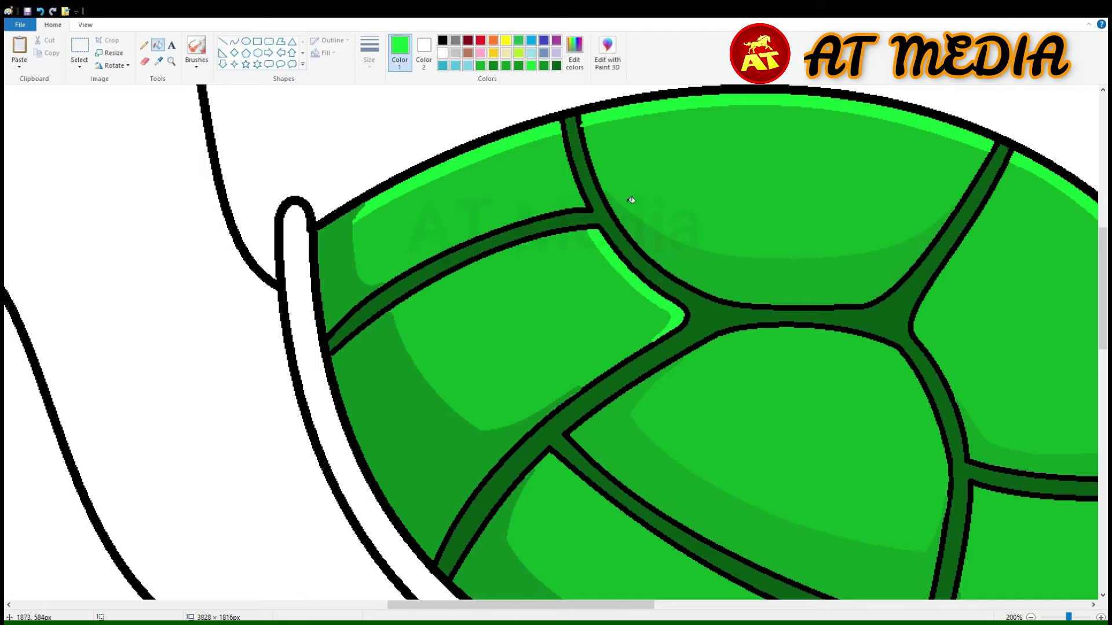
# Step: Draw a curved bright green highlight along the upper edge of the central shell plate
pyautogui.click(234, 41)
pyautogui.moveTo(702, 349); pyautogui.dragTo(872, 346)
pyautogui.moveTo(787, 347); pyautogui.dragTo(788, 339)
pyautogui.moveTo(857, 347)
pyautogui.mouseDown()
pyautogui.moveTo(926, 380)
pyautogui.moveTo(889, 311)
pyautogui.mouseUp()
# Step: Draw a bright green highlight curve along the upper edge of the bottom shell plate
pyautogui.scroll(-3, 889, 311)
pyautogui.hscroll(4, 889, 311)
pyautogui.moveTo(297, 328); pyautogui.dragTo(660, 531)
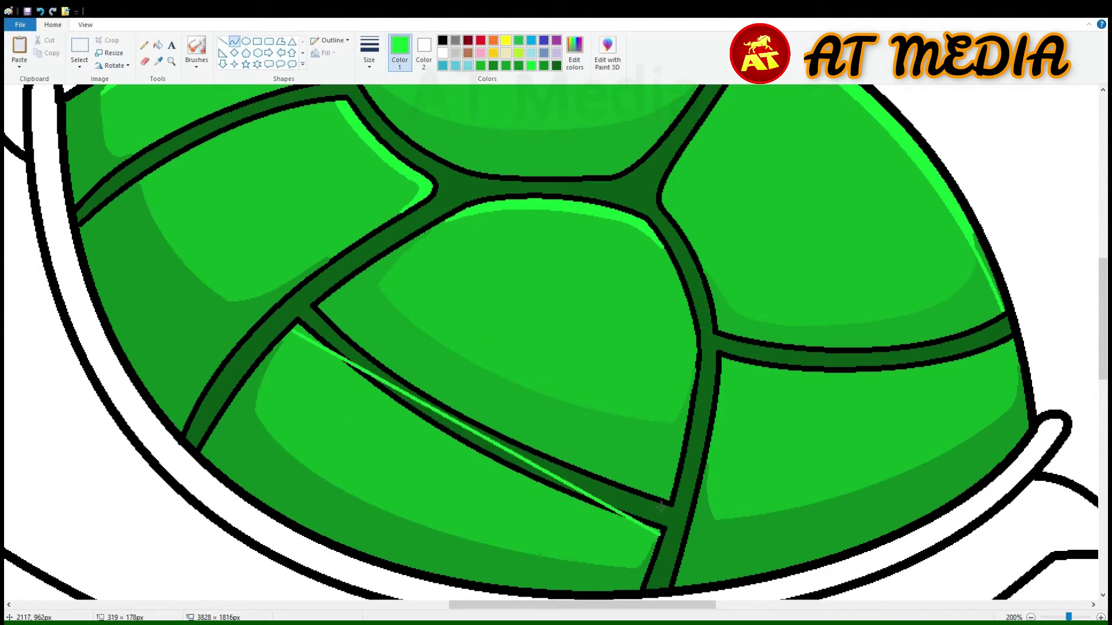
pyautogui.moveTo(480, 431); pyautogui.dragTo(565, 519)
# Step: Draw a curved bright green highlight along the upper edge of the lower rear shell plate
pyautogui.click(234, 41)
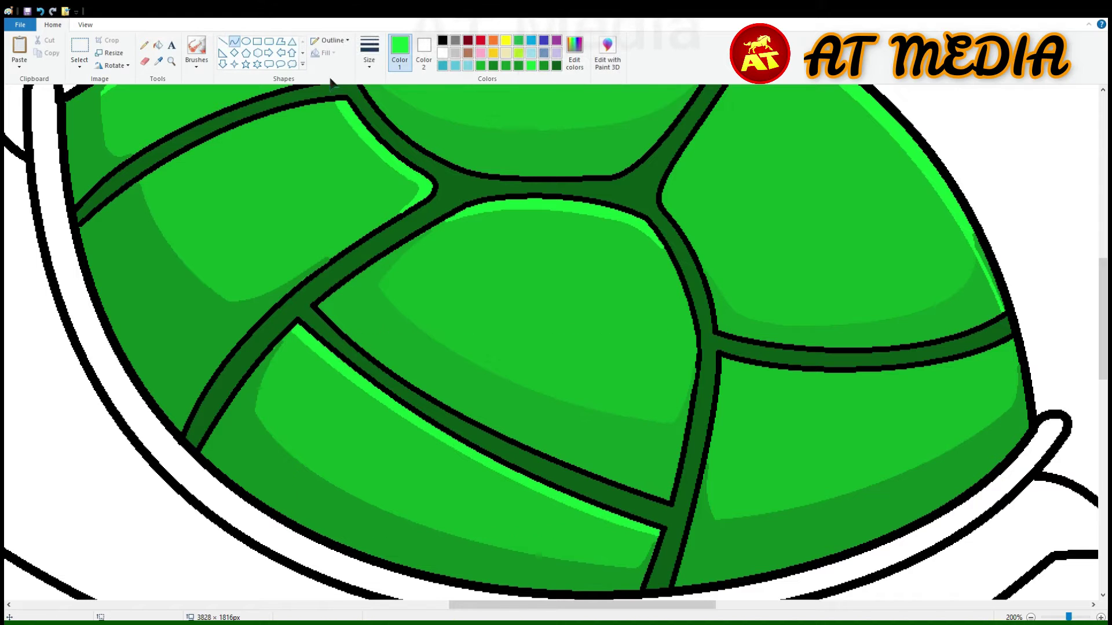
pyautogui.moveTo(723, 365); pyautogui.dragTo(1016, 347)
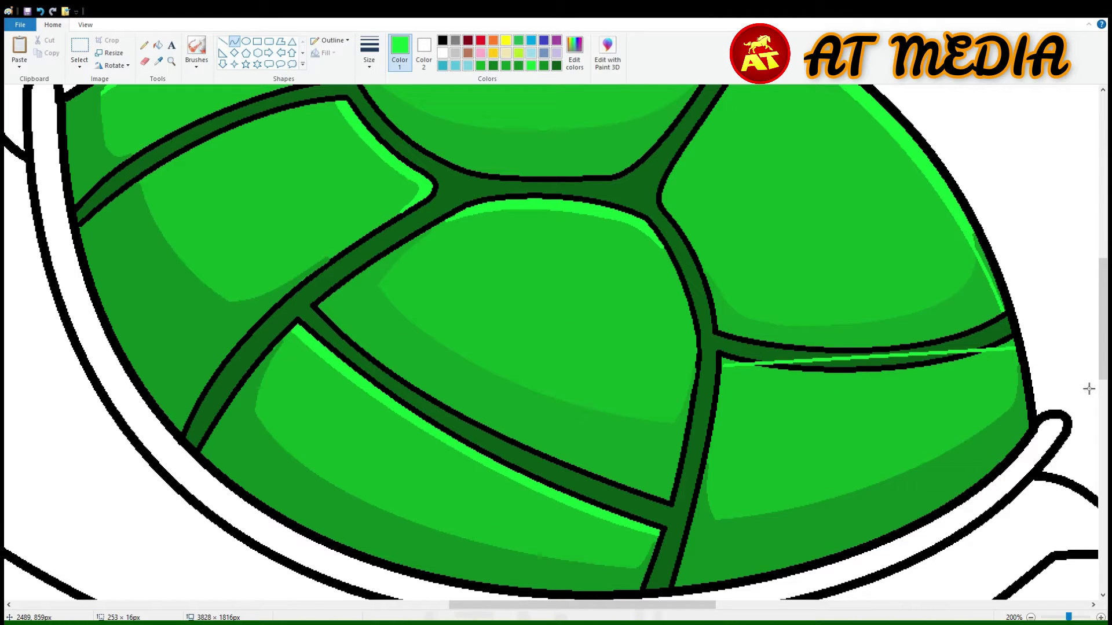
pyautogui.moveTo(979, 415); pyautogui.dragTo(918, 384)
pyautogui.scroll(3, 916, 381)
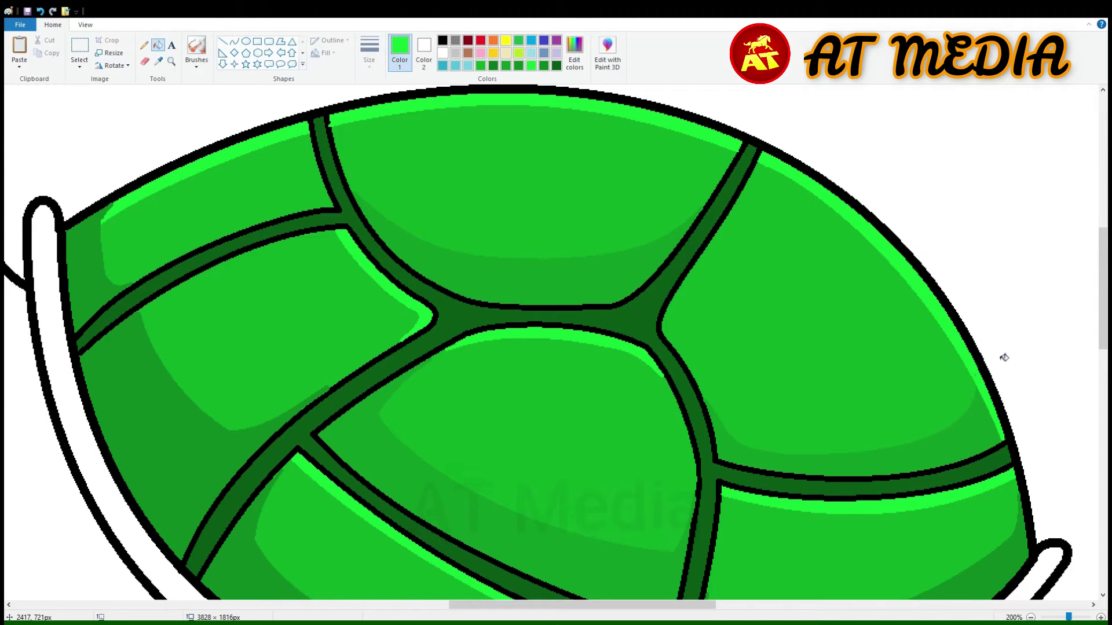
# Step: Draw a medium green curve in the dark groove above the central shell plate and fill the area beside it
pyautogui.click(222, 41)
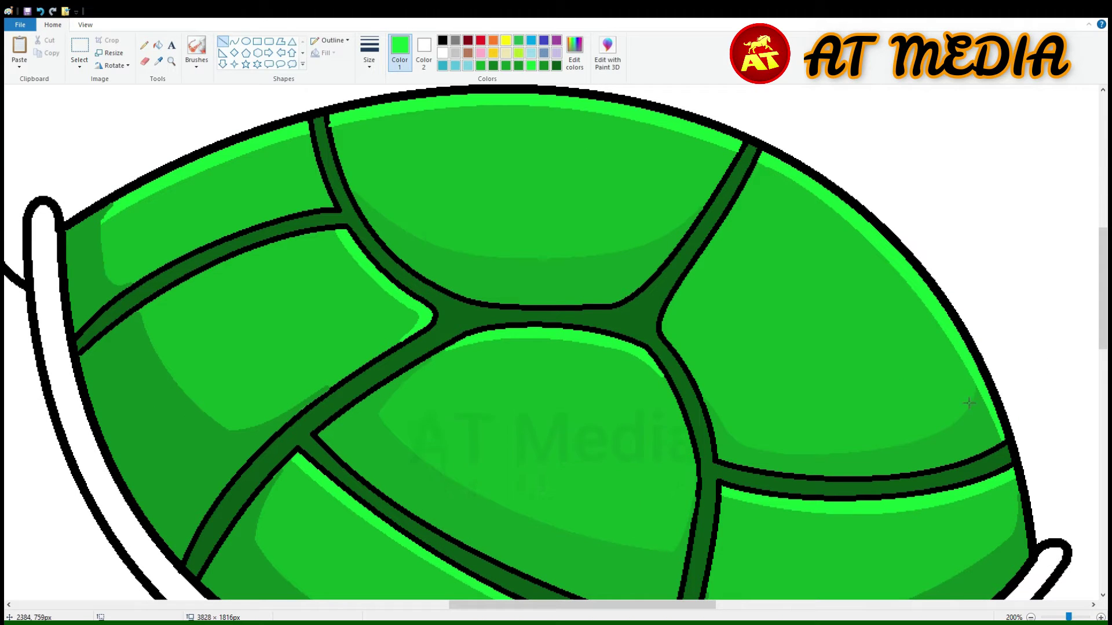
pyautogui.click(557, 65)
pyautogui.moveTo(448, 347); pyautogui.dragTo(661, 359)
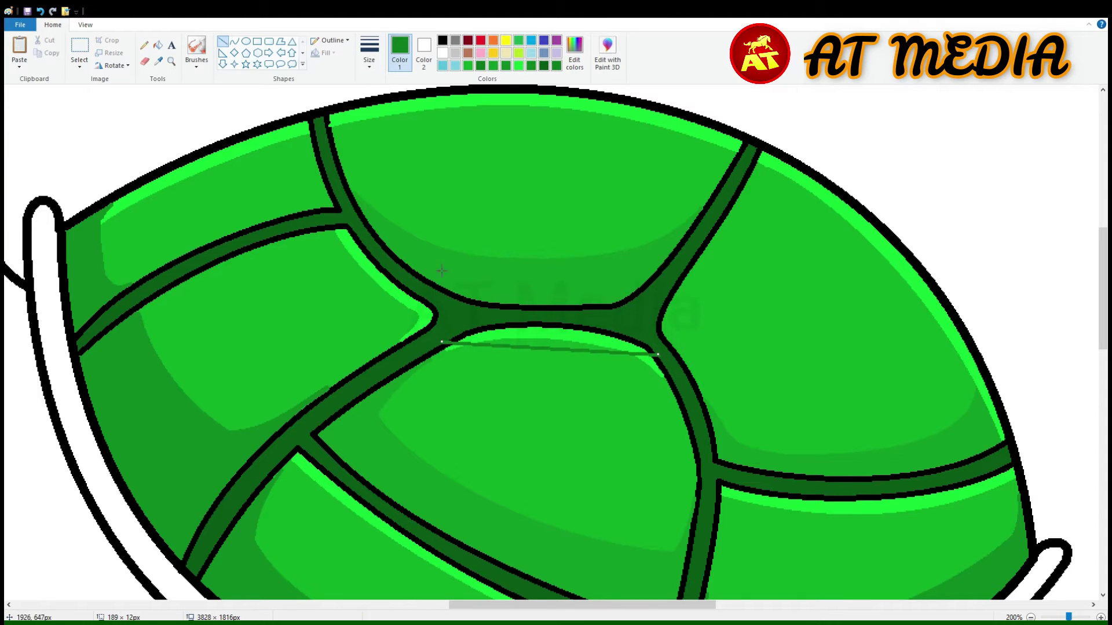
pyautogui.hotkey('ctrl', 'z')
pyautogui.click(234, 41)
pyautogui.moveTo(462, 335); pyautogui.dragTo(666, 364)
pyautogui.moveTo(579, 349); pyautogui.dragTo(637, 306)
pyautogui.click(157, 45)
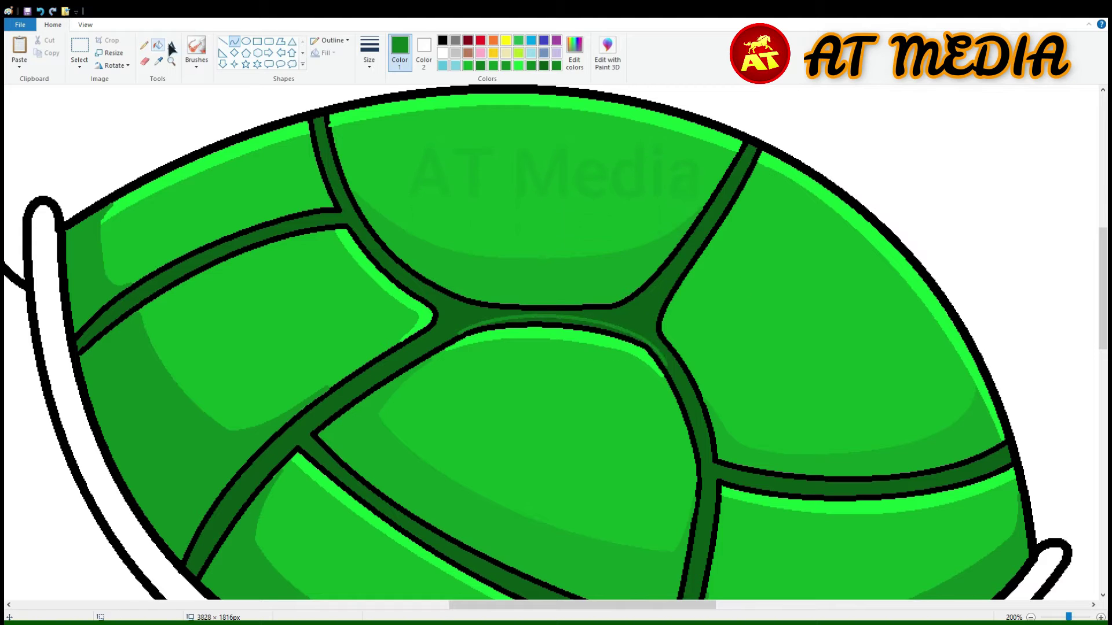
pyautogui.click(634, 330)
# Step: Cut the belly outline below the neck and near the tail with the eraser, and remove the segment between the cuts
pyautogui.scroll(-2, 782, 258)
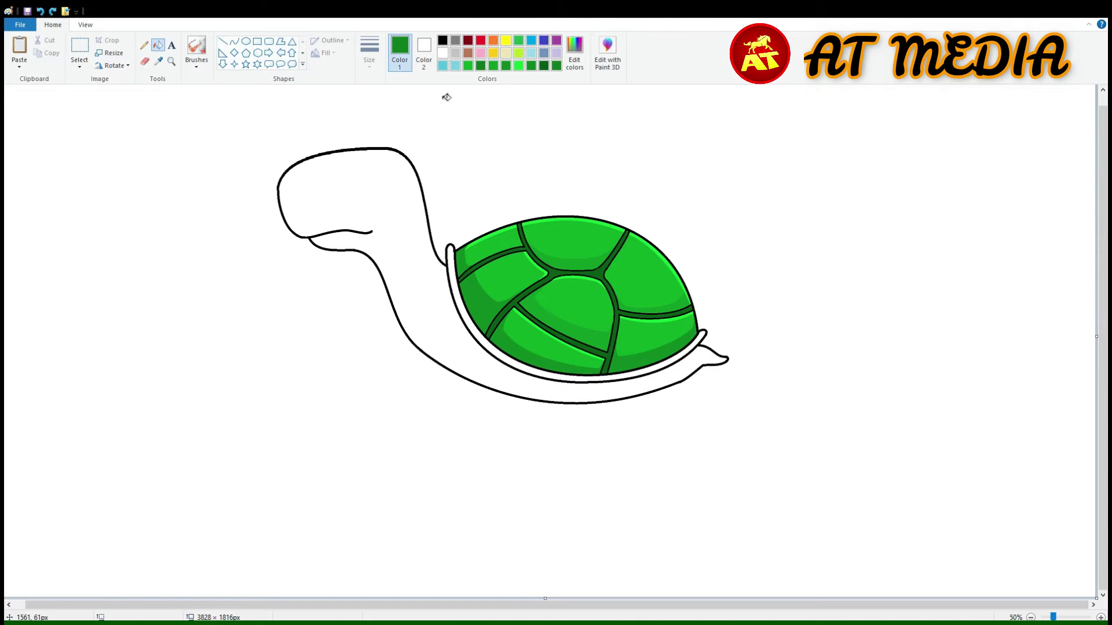
pyautogui.click(144, 62)
pyautogui.click(391, 303)
pyautogui.click(679, 380)
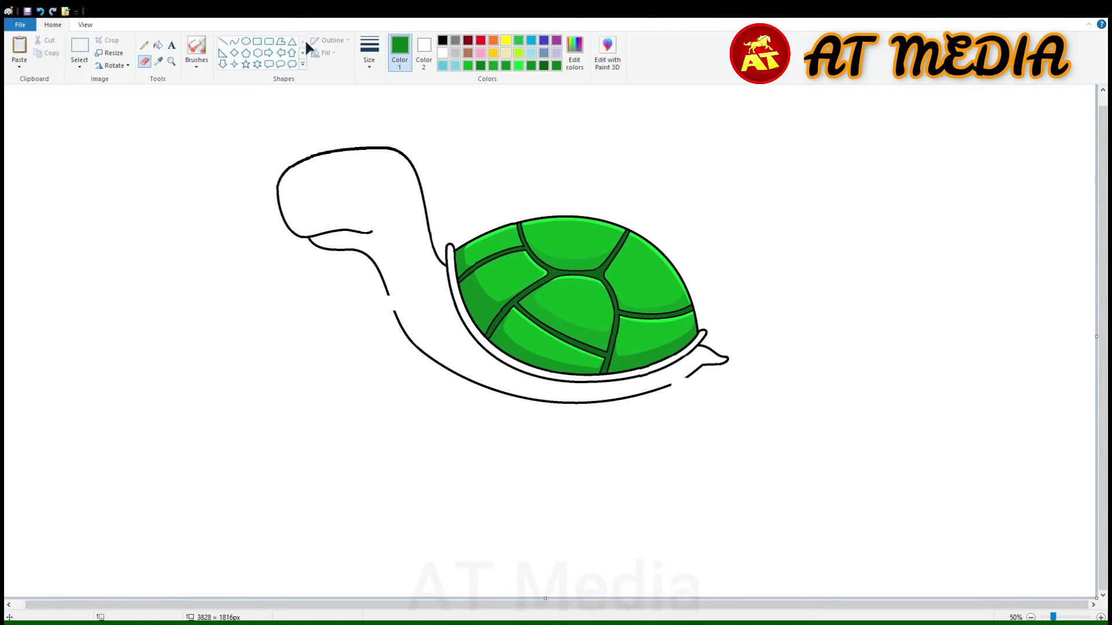
pyautogui.hotkey('ctrl', 'z')
pyautogui.hotkey('ctrl', 'z')
pyautogui.hotkey('ctrl', 'z')
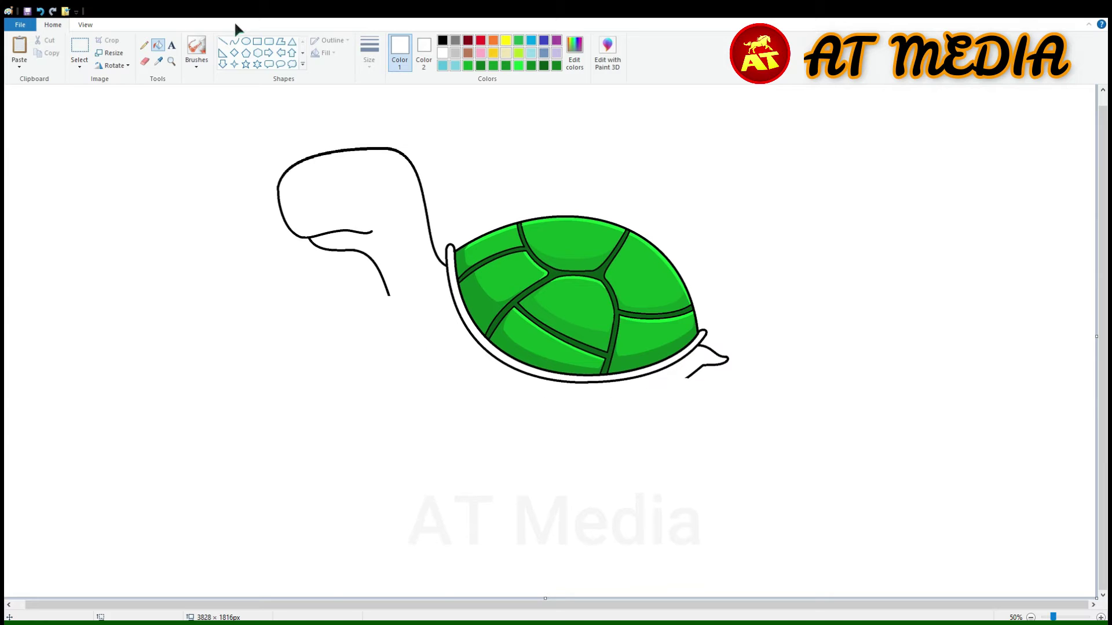
# Step: Draw a black curve from the base of the neck to just beneath the middle of the shell as the front belly outline
pyautogui.click(234, 41)
pyautogui.click(443, 40)
pyautogui.moveTo(389, 296); pyautogui.dragTo(591, 386)
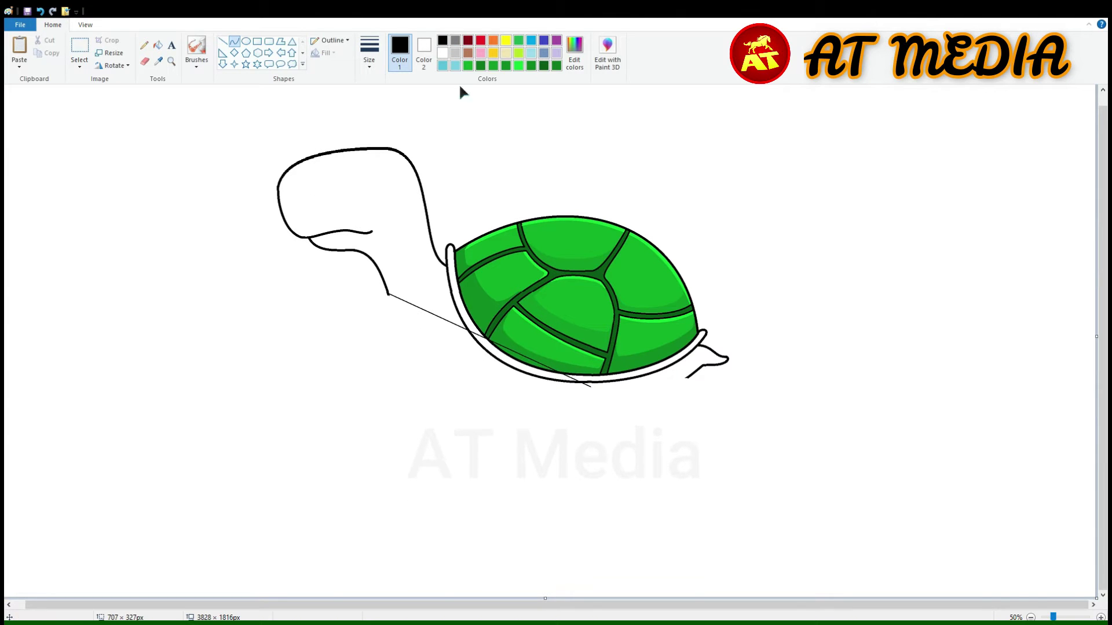
pyautogui.moveTo(400, 342); pyautogui.dragTo(491, 391)
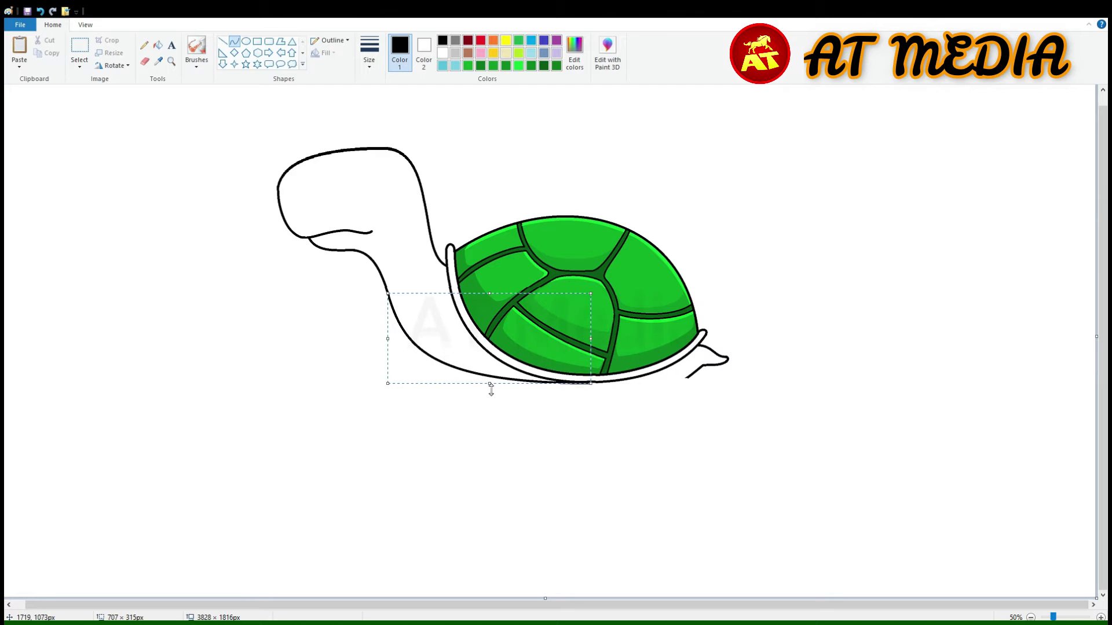
# Step: Continue the belly outline to the tail with a grey curve close below the shell and recolour it black
pyautogui.moveTo(589, 383); pyautogui.dragTo(698, 371)
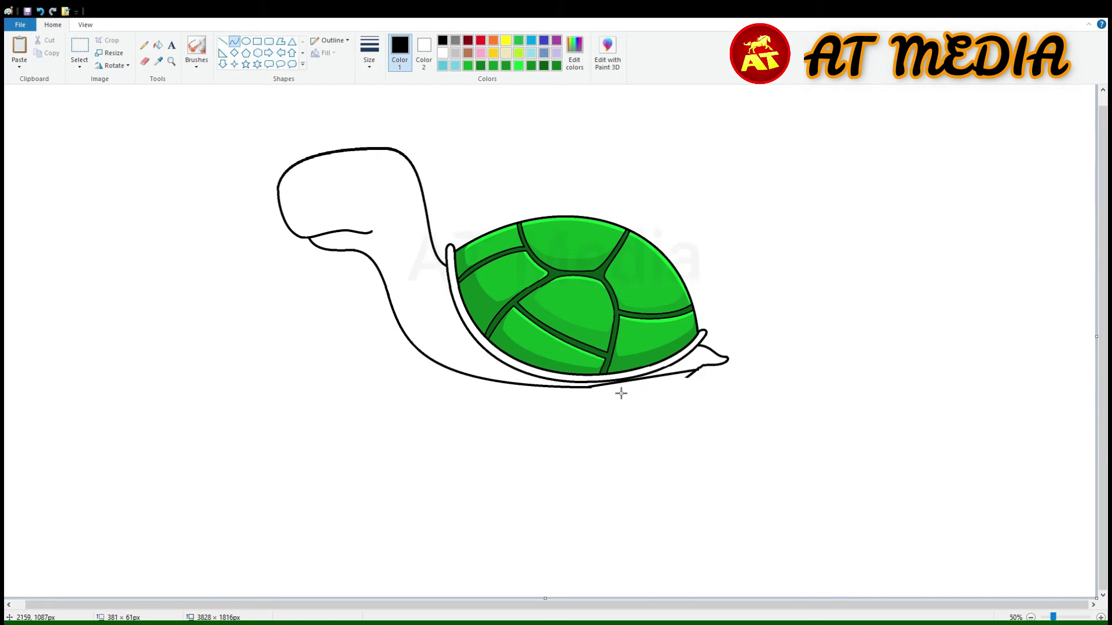
pyautogui.click(443, 53)
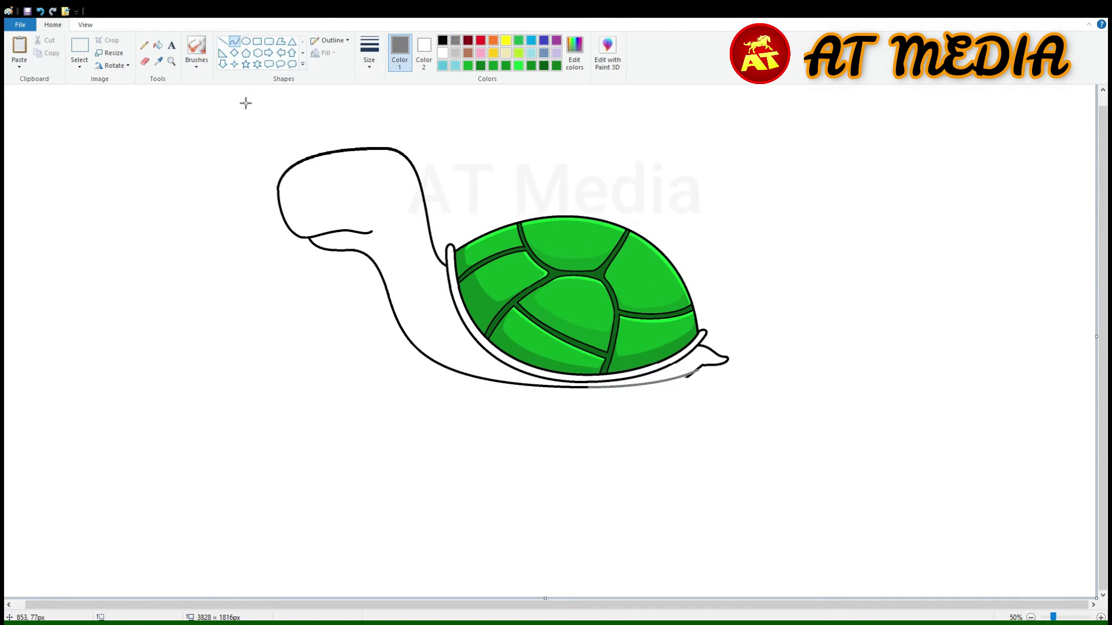
pyautogui.click(158, 45)
pyautogui.click(443, 40)
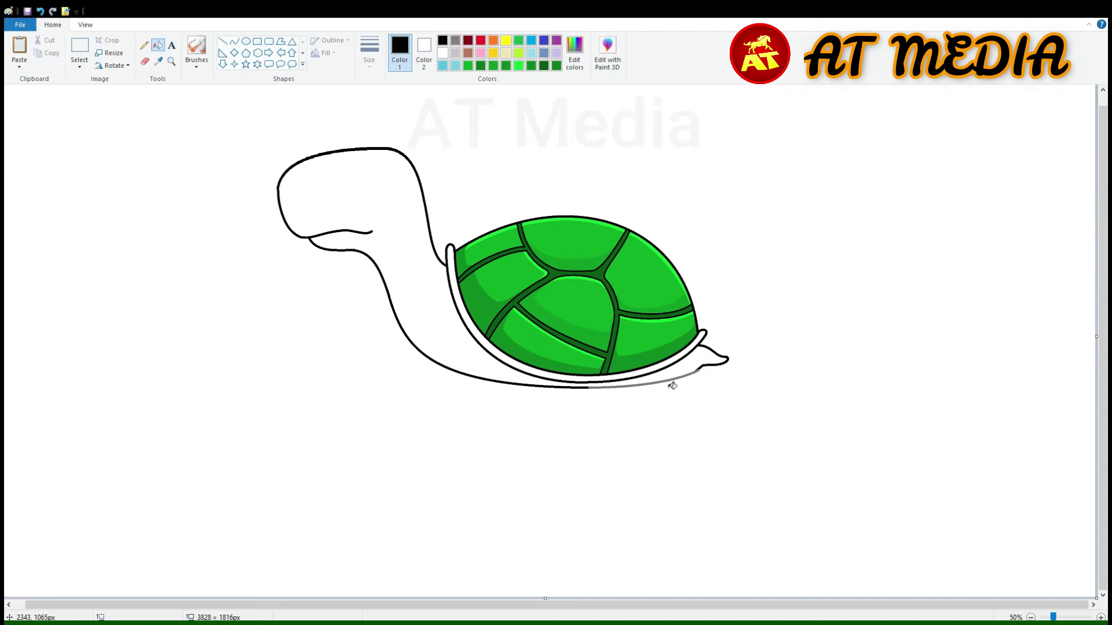
pyautogui.click(671, 384)
pyautogui.hotkey('ctrl', 'z')
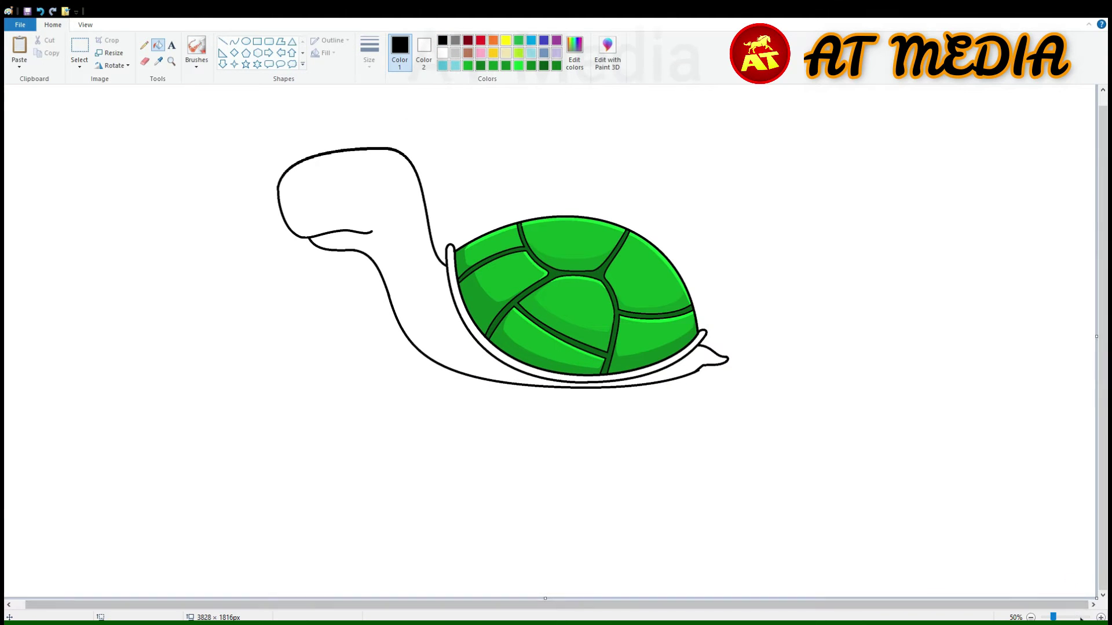
# Step: Draw the near front leg's shoulder as a grey curve from the shell's lower front edge over the belly line
pyautogui.scroll(1, 706, 93)
pyautogui.scroll(-1, 874, 591)
pyautogui.click(222, 41)
pyautogui.click(442, 52)
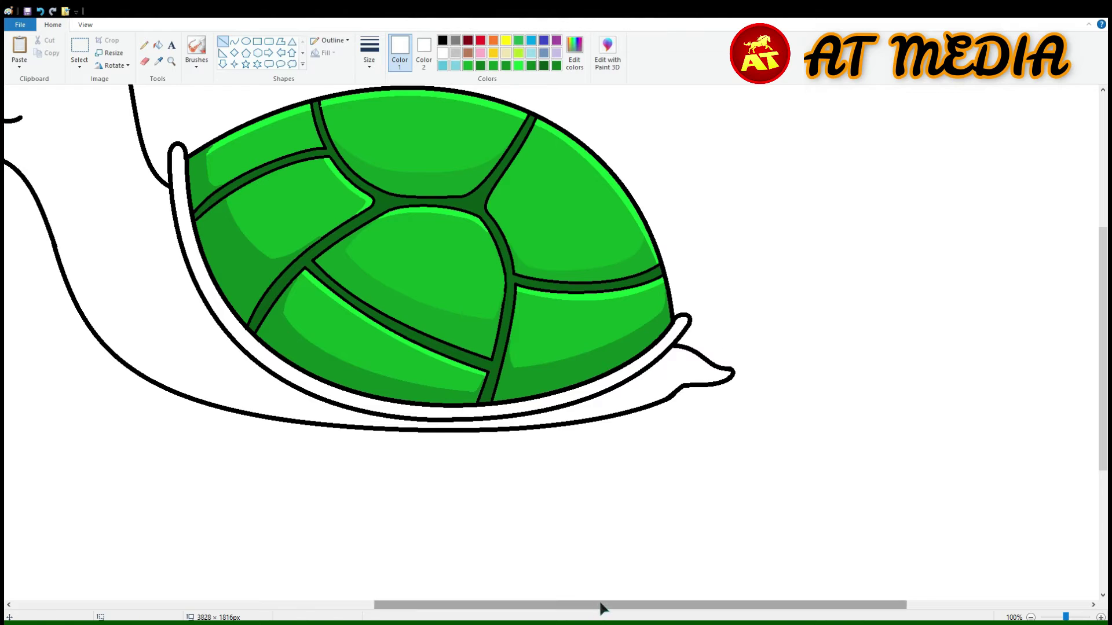
pyautogui.scroll(1, 600, 608)
pyautogui.moveTo(352, 362); pyautogui.dragTo(237, 432)
pyautogui.moveTo(238, 405); pyautogui.dragTo(215, 400)
# Step: Draw grey curves for the near front leg's sides and foot, and add the rounded fold back to the shell edge
pyautogui.scroll(-3, 256, 417)
pyautogui.moveTo(239, 305); pyautogui.dragTo(434, 402)
pyautogui.moveTo(378, 424); pyautogui.dragTo(305, 268)
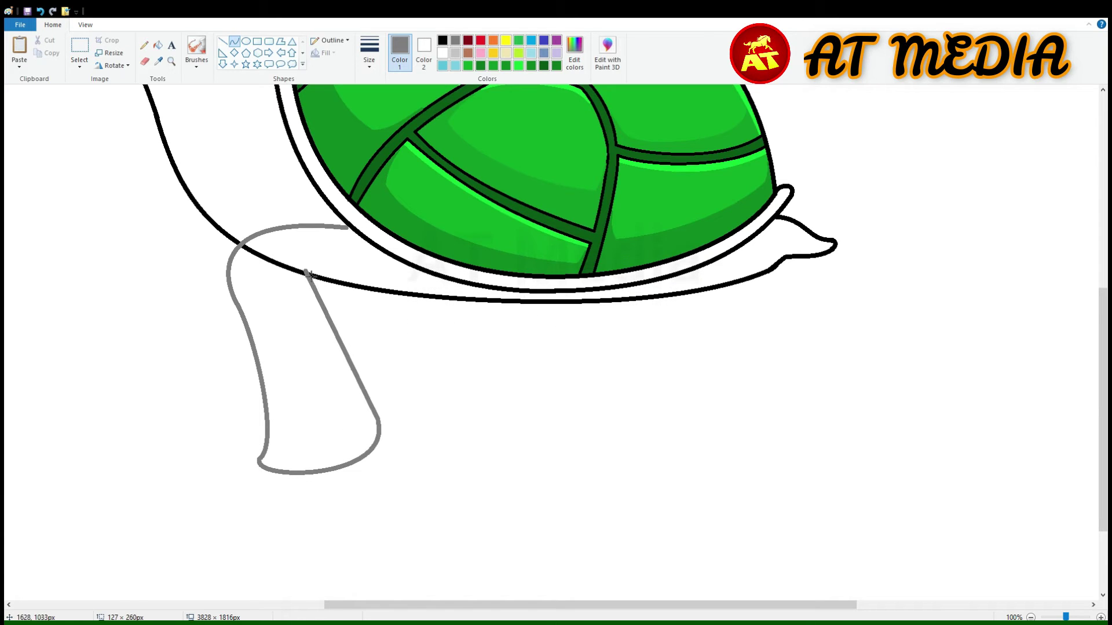
pyautogui.moveTo(377, 405); pyautogui.dragTo(289, 284)
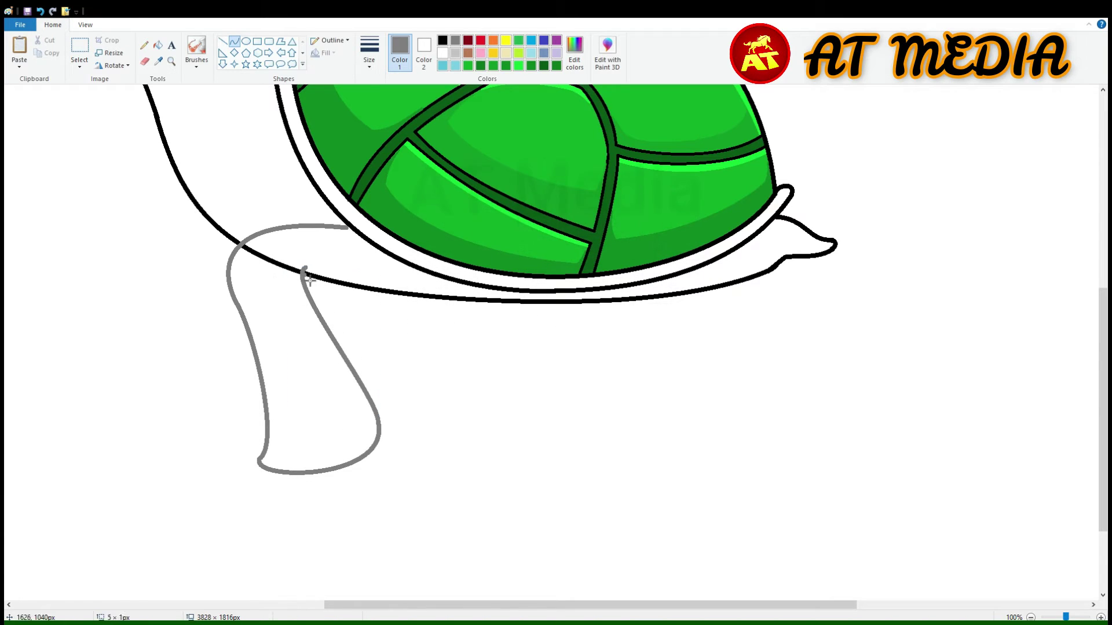
pyautogui.moveTo(358, 242); pyautogui.dragTo(412, 253)
# Step: Remove the body line inside the near front leg with white fills and recolour the grey leg outline black
pyautogui.click(158, 44)
pyautogui.click(442, 53)
pyautogui.click(320, 277)
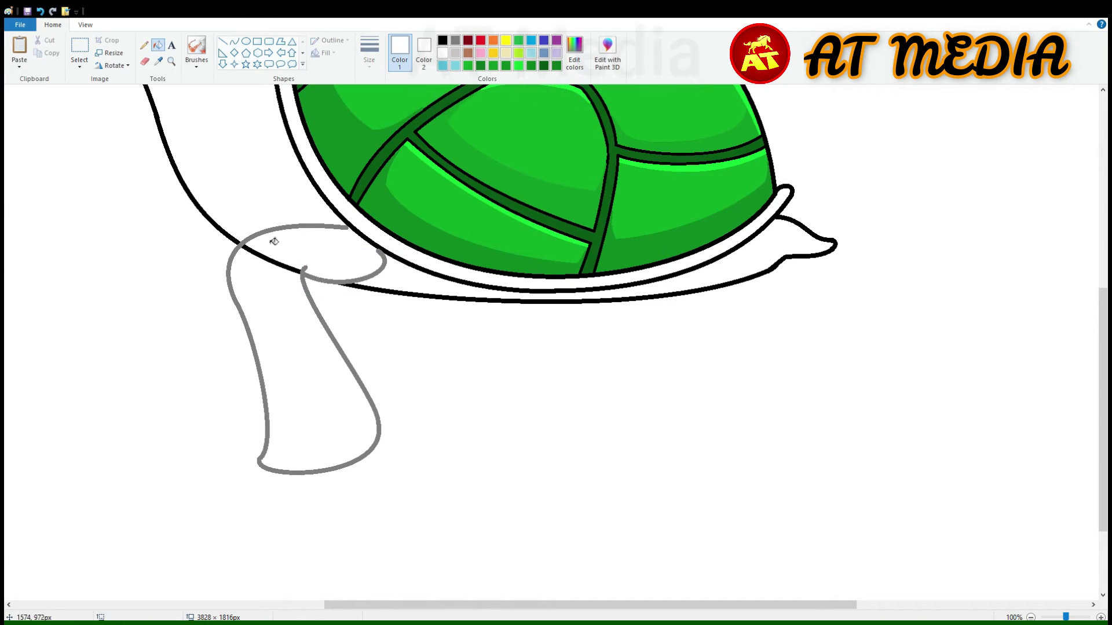
pyautogui.click(272, 257)
pyautogui.click(443, 40)
pyautogui.click(318, 279)
pyautogui.scroll(-2, 342, 286)
pyautogui.scroll(1, 372, 286)
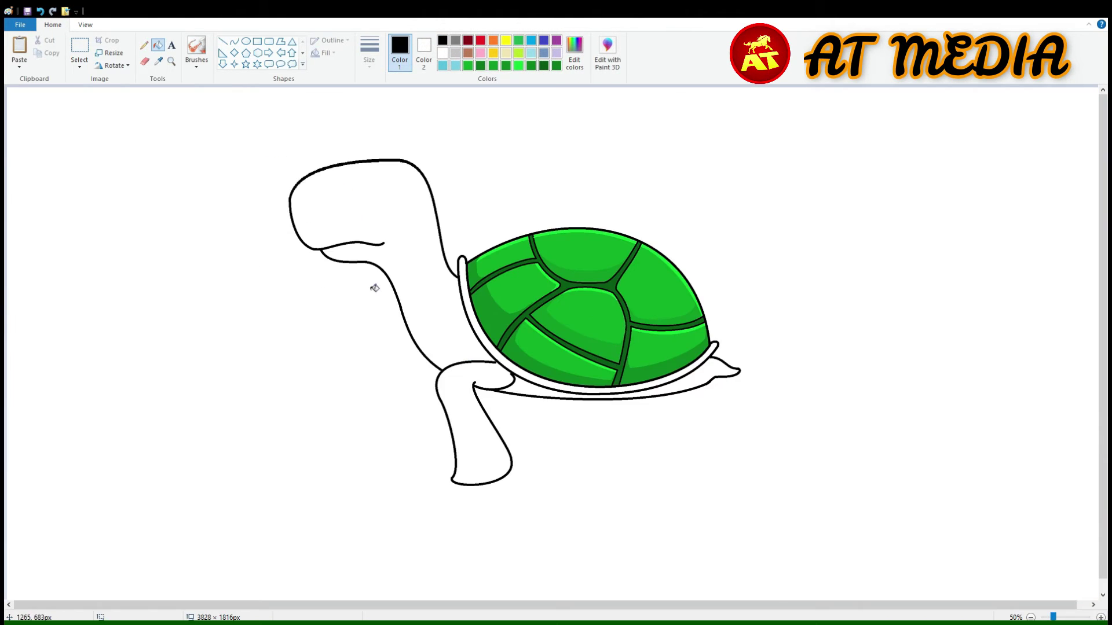
# Step: Erase the uneven end of the front leg's fold where it meets the shell edge
pyautogui.scroll(1, 373, 286)
pyautogui.scroll(1, 372, 286)
pyautogui.scroll(-5, 373, 286)
pyautogui.click(145, 61)
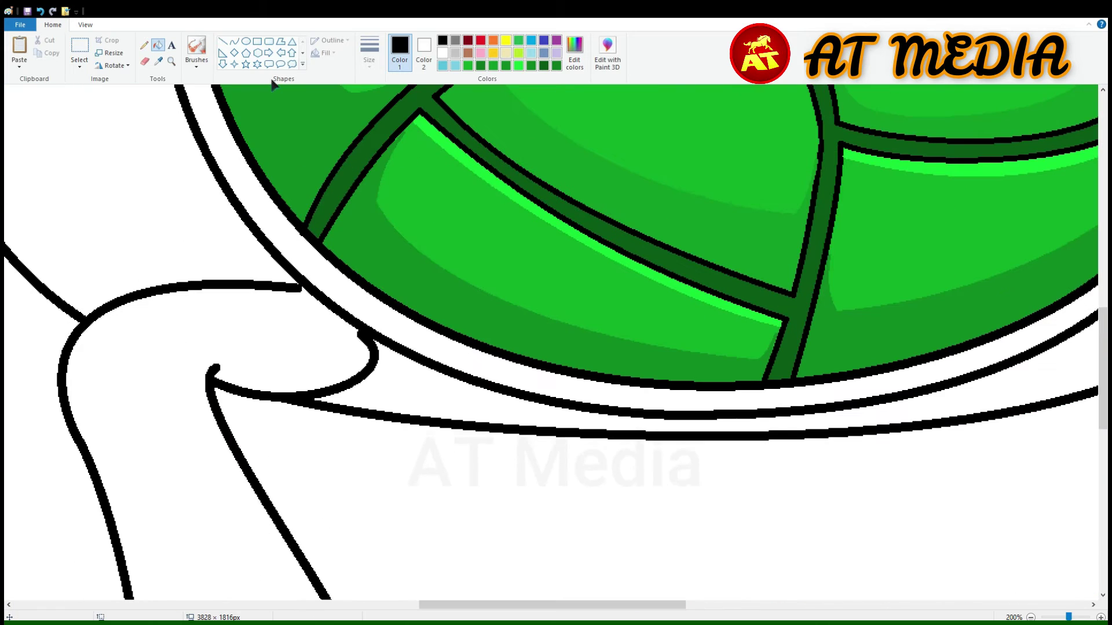
pyautogui.hotkey('ctrl', '-')
pyautogui.moveTo(373, 368); pyautogui.dragTo(357, 341)
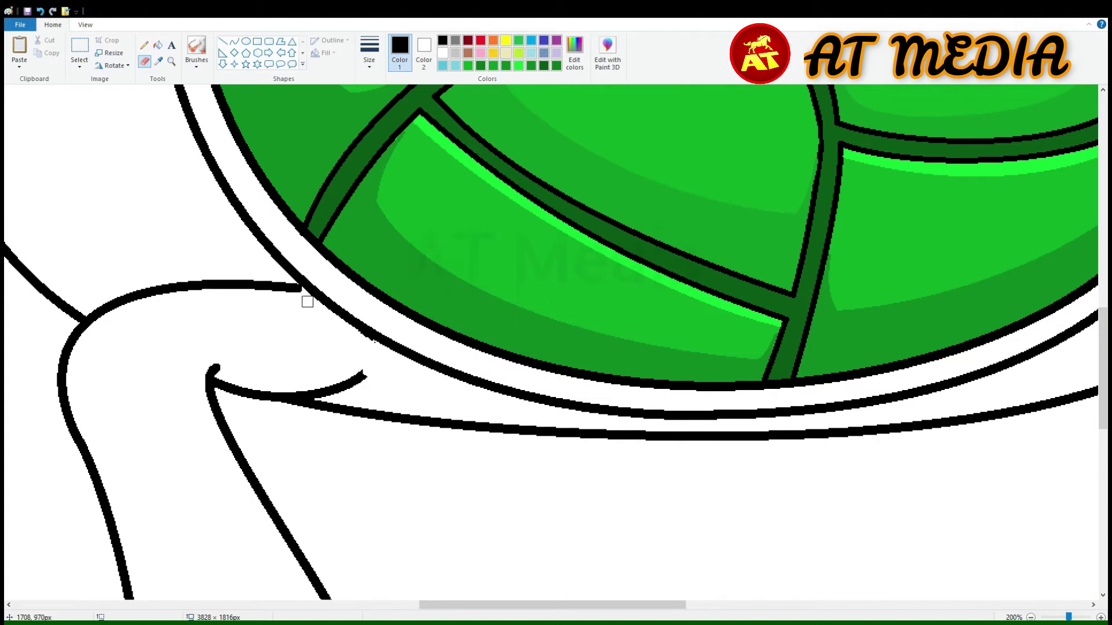
# Step: Reconnect the front leg's fold and shoulder line to the shell edge with short black strokes
pyautogui.click(223, 41)
pyautogui.moveTo(367, 383)
pyautogui.mouseDown()
pyautogui.moveTo(355, 342)
pyautogui.moveTo(389, 355)
pyautogui.mouseUp()
pyautogui.hotkey('ctrl', 'z')
pyautogui.click(234, 41)
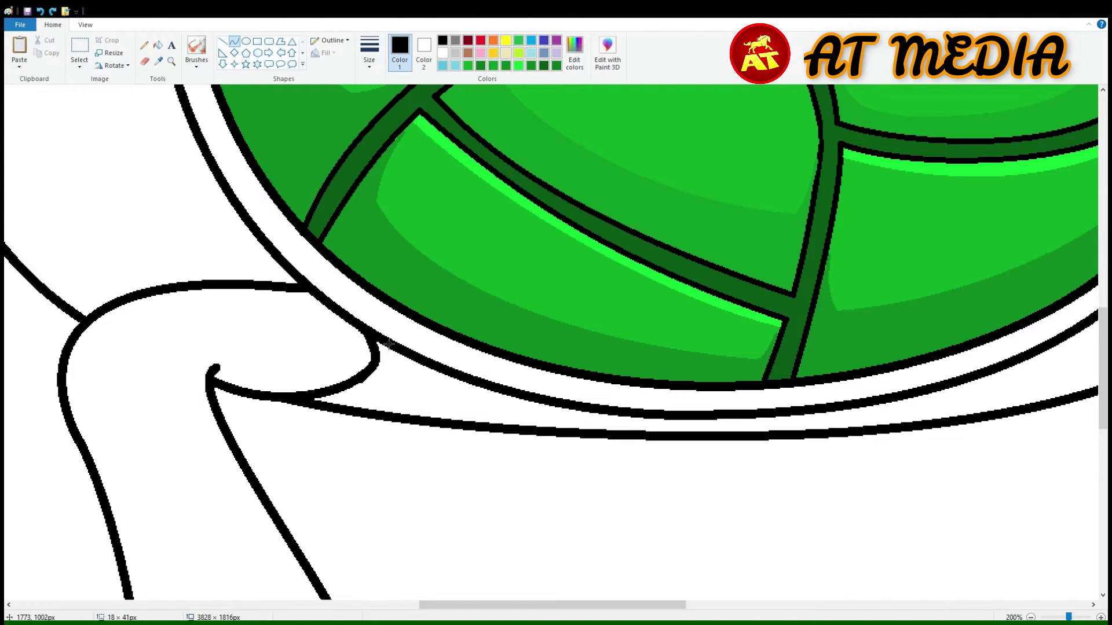
# Step: Select the lower part of the near front leg and compress it slightly in height
pyautogui.scroll(-2, 440, 341)
pyautogui.click(79, 52)
pyautogui.moveTo(547, 521); pyautogui.dragTo(432, 410)
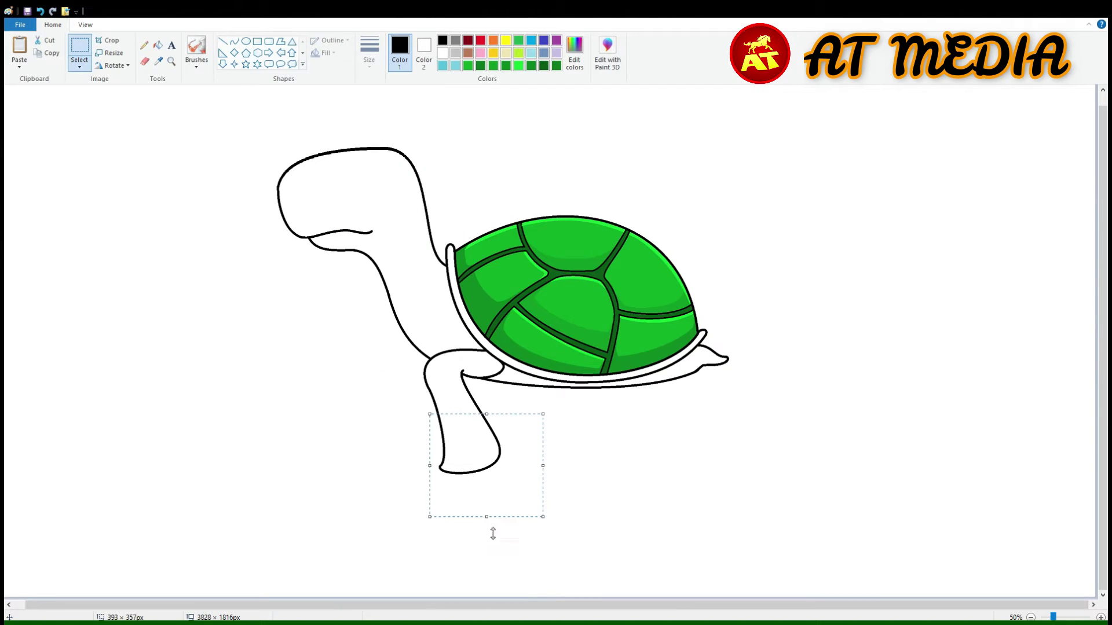
pyautogui.moveTo(492, 521); pyautogui.dragTo(491, 513)
pyautogui.click(663, 374)
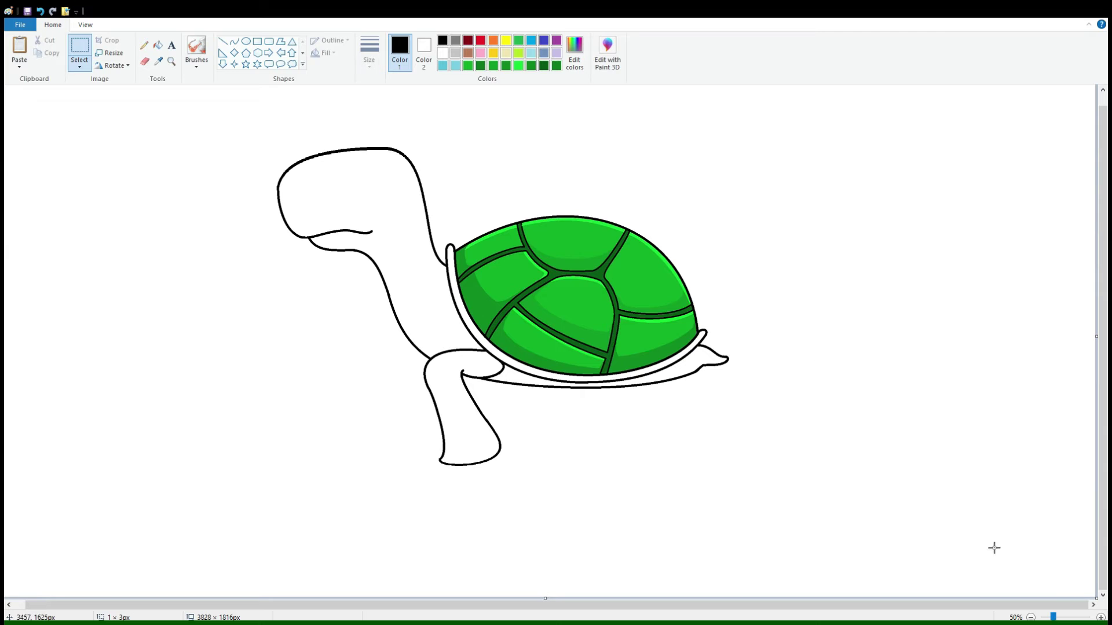
# Step: Draw the far front leg in black curves, from the neck base down to a rounded foot joining the near leg
pyautogui.scroll(1, 273, 605)
pyautogui.scroll(-5, 817, 512)
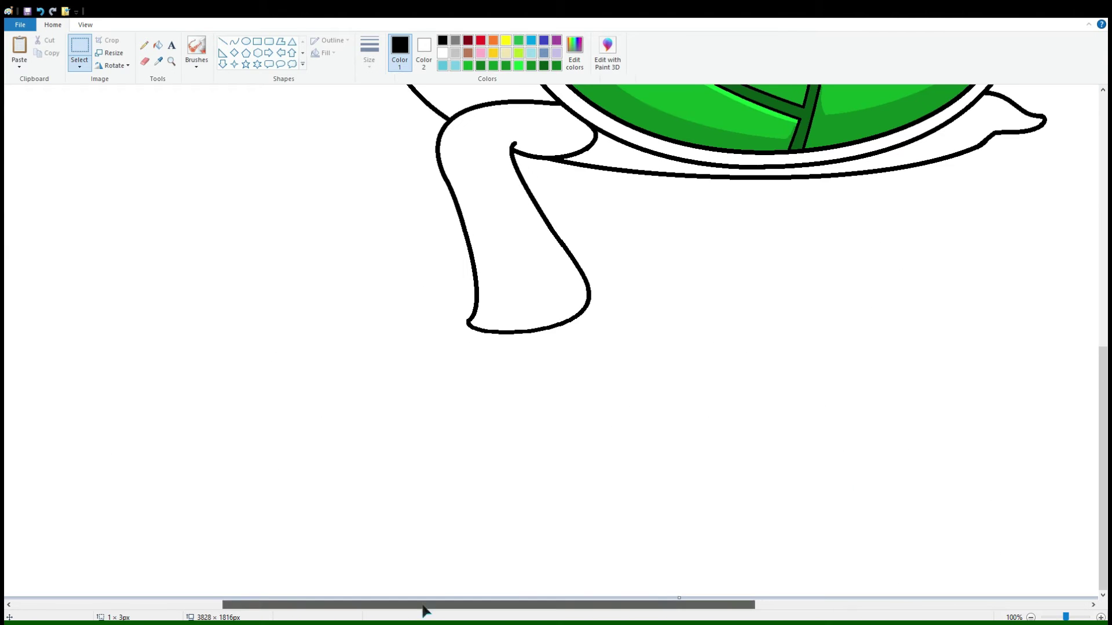
pyautogui.scroll(2, 418, 242)
pyautogui.click(234, 41)
pyautogui.moveTo(433, 239)
pyautogui.mouseDown()
pyautogui.moveTo(442, 409)
pyautogui.moveTo(404, 418)
pyautogui.mouseUp()
pyautogui.moveTo(407, 347)
pyautogui.mouseDown()
pyautogui.moveTo(413, 296)
pyautogui.moveTo(459, 390)
pyautogui.moveTo(427, 365)
pyautogui.mouseUp()
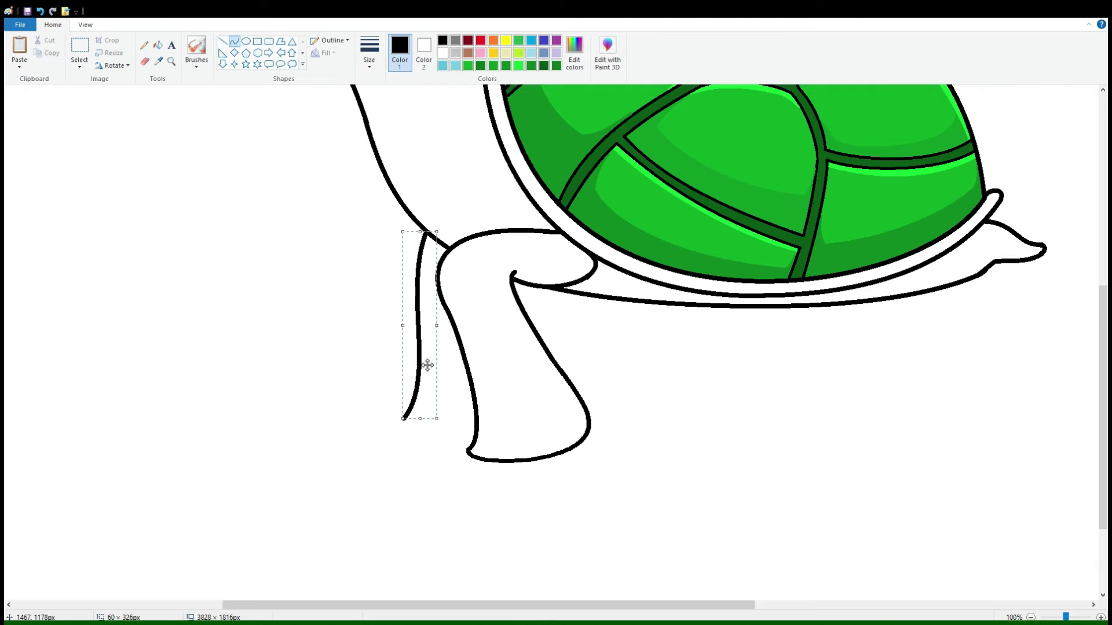
pyautogui.moveTo(415, 447)
pyautogui.mouseDown()
pyautogui.moveTo(440, 450)
pyautogui.moveTo(390, 437)
pyautogui.moveTo(403, 453)
pyautogui.mouseUp()
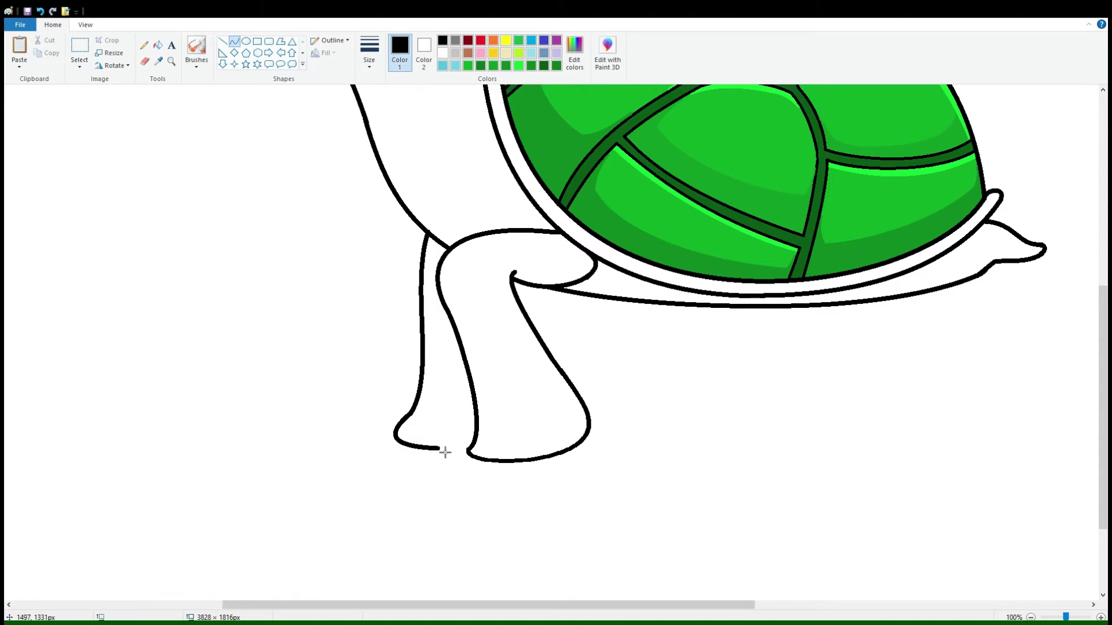
pyautogui.scroll(3, 574, 416)
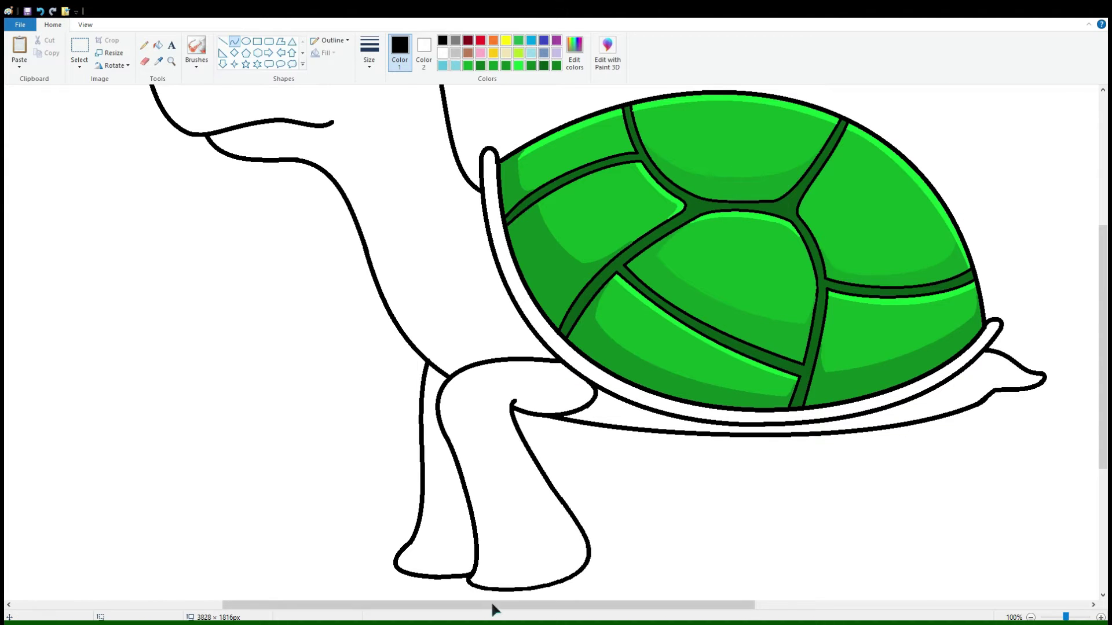
# Step: Draw the front edge and rounded toe of the near rear leg with grey curves down from the shell's lower rear edge
pyautogui.moveTo(492, 605); pyautogui.dragTo(646, 605)
pyautogui.scroll(-3, 645, 569)
pyautogui.click(455, 40)
pyautogui.moveTo(575, 281)
pyautogui.mouseDown()
pyautogui.moveTo(581, 455)
pyautogui.moveTo(589, 380)
pyautogui.moveTo(601, 377)
pyautogui.mouseUp()
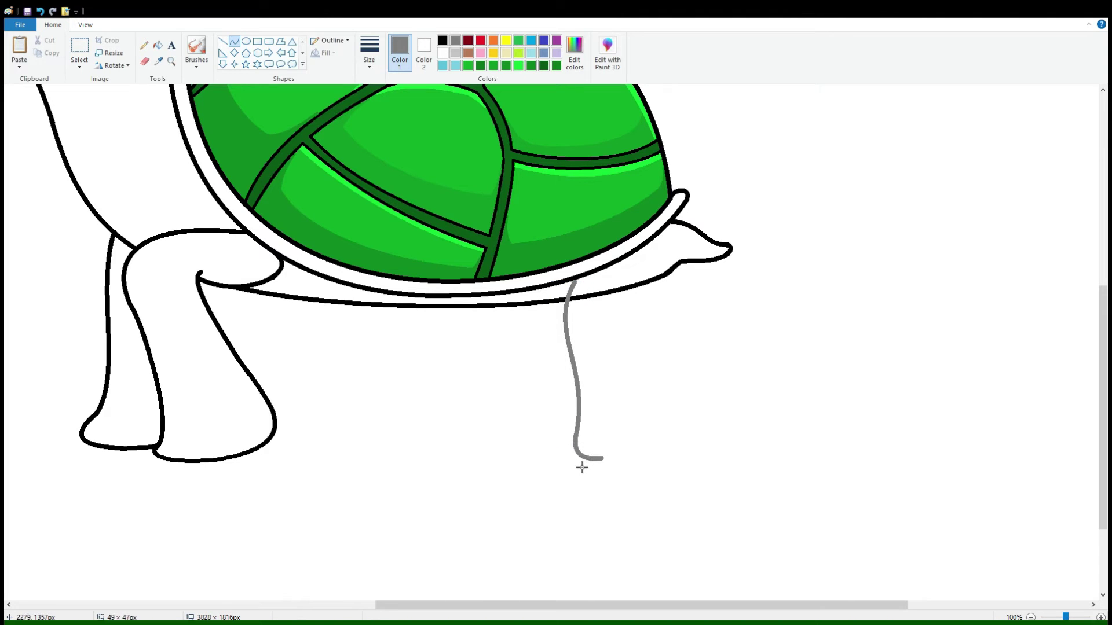
pyautogui.moveTo(668, 436); pyautogui.dragTo(690, 432)
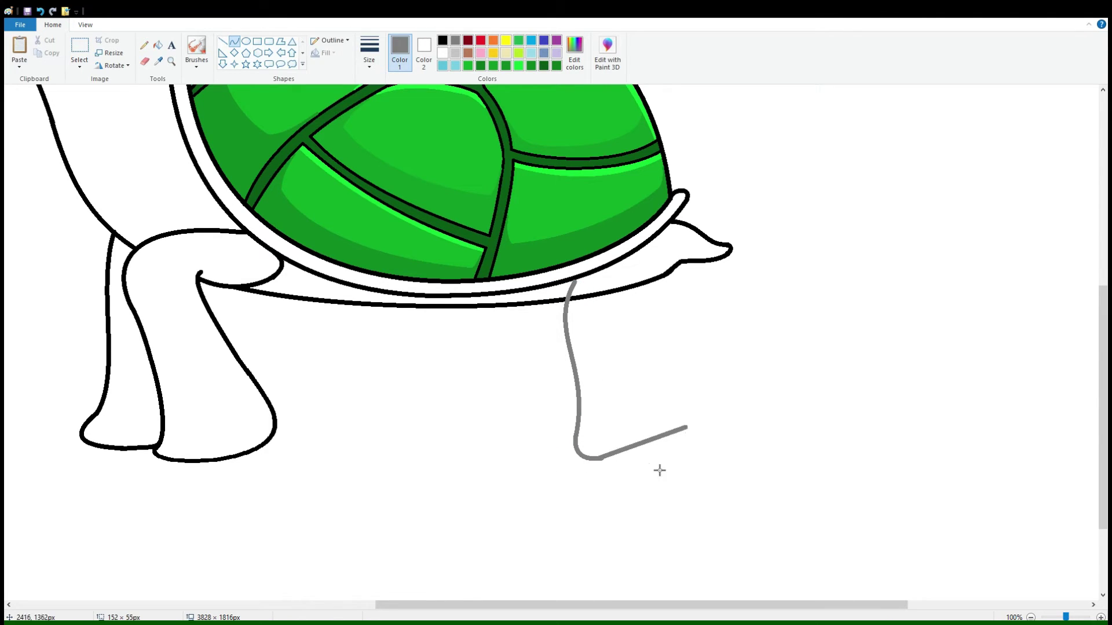
pyautogui.moveTo(660, 469)
pyautogui.mouseDown()
pyautogui.moveTo(711, 469)
pyautogui.moveTo(666, 275)
pyautogui.mouseUp()
pyautogui.moveTo(676, 346); pyautogui.dragTo(650, 346)
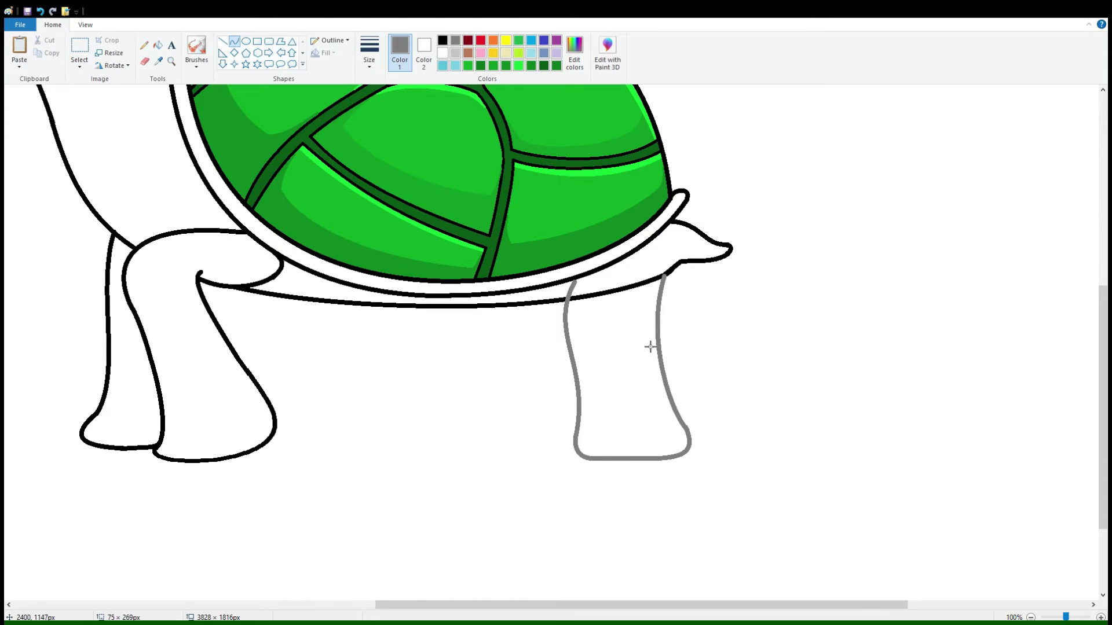
pyautogui.moveTo(691, 284); pyautogui.dragTo(705, 281)
pyautogui.moveTo(700, 354); pyautogui.dragTo(702, 342)
pyautogui.moveTo(701, 273); pyautogui.dragTo(651, 394)
pyautogui.click(691, 273)
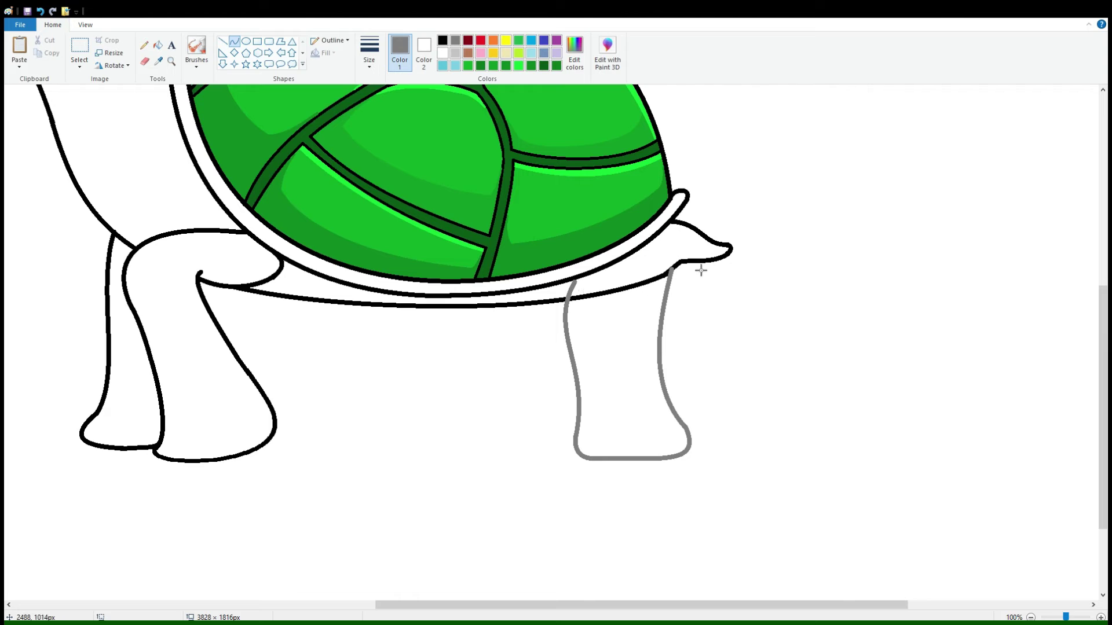
pyautogui.hotkey('ctrl', 'z')
pyautogui.hotkey('ctrl', 'z')
pyautogui.hotkey('ctrl', 'z')
pyautogui.hotkey('ctrl', 'z')
pyautogui.hotkey('ctrl', 'z')
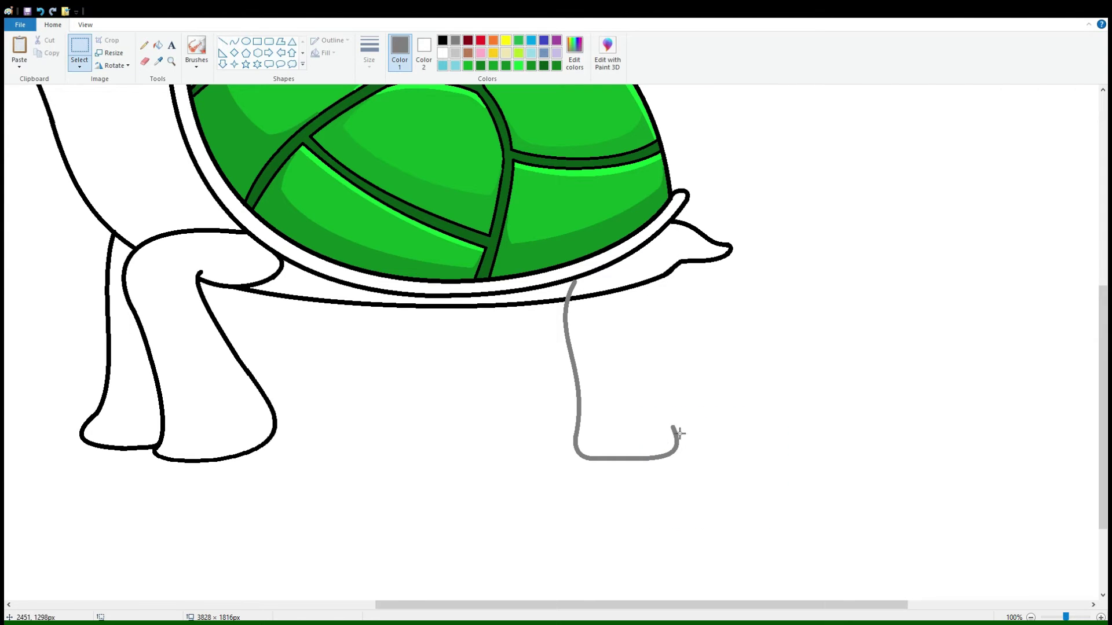
# Step: Draw the near rear leg's foot and back edge with grey curves reaching up to the shell edge
pyautogui.moveTo(679, 434)
pyautogui.mouseDown()
pyautogui.moveTo(645, 251)
pyautogui.moveTo(653, 405)
pyautogui.moveTo(642, 339)
pyautogui.moveTo(683, 312)
pyautogui.moveTo(744, 347)
pyautogui.mouseUp()
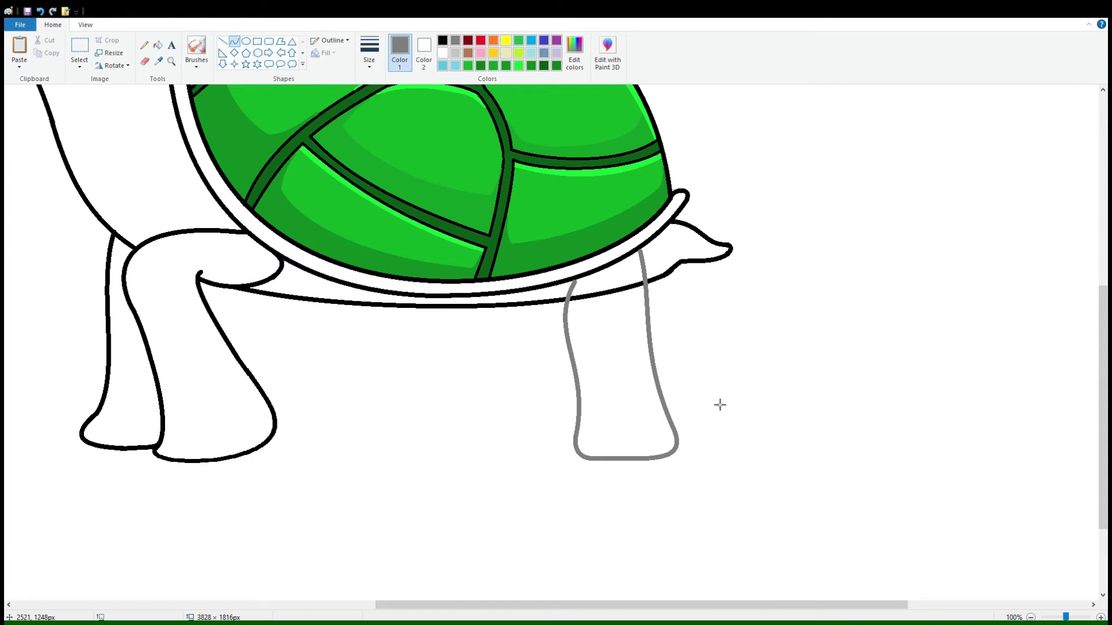
# Step: Try to draw the far rear leg with grey curves behind the near rear leg, down to a foot joining it
pyautogui.moveTo(666, 282)
pyautogui.mouseDown()
pyautogui.moveTo(735, 377)
pyautogui.moveTo(739, 434)
pyautogui.moveTo(747, 425)
pyautogui.mouseUp()
pyautogui.moveTo(695, 330)
pyautogui.mouseDown()
pyautogui.moveTo(757, 372)
pyautogui.moveTo(759, 432)
pyautogui.moveTo(678, 442)
pyautogui.mouseUp()
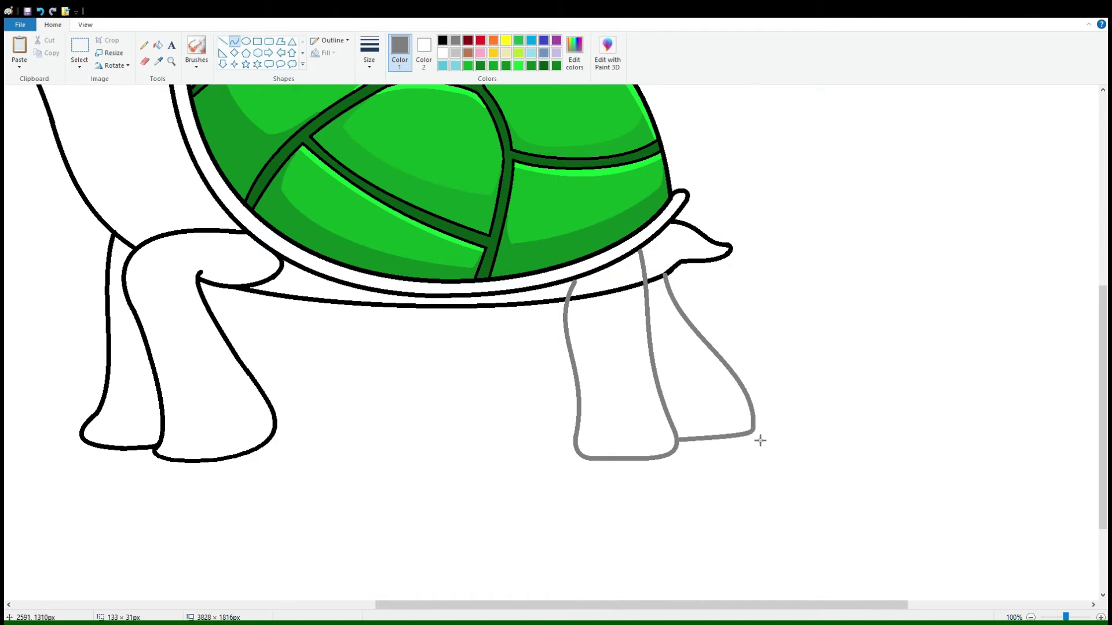
pyautogui.click(759, 442)
# Step: Undo all the grey curves drawn for both rear legs
pyautogui.keyDown('ctrl'); pyautogui.scroll(-2, 509, 411); pyautogui.keyUp('ctrl')
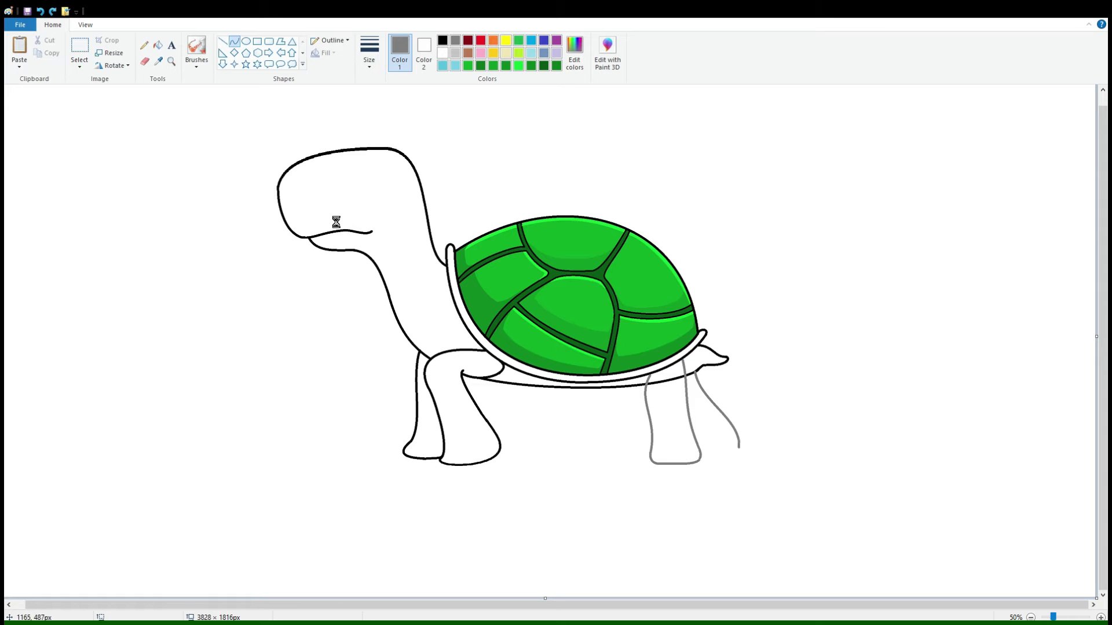
pyautogui.hotkey('ctrl', 'z')
pyautogui.hotkey('ctrl', 'z')
pyautogui.hotkey('ctrl', 'z')
pyautogui.hotkey('ctrl', 'z')
pyautogui.hotkey('ctrl', 'z')
pyautogui.hotkey('ctrl', 'z')
pyautogui.keyDown('ctrl'); pyautogui.scroll(2, 476, 421); pyautogui.keyUp('ctrl')
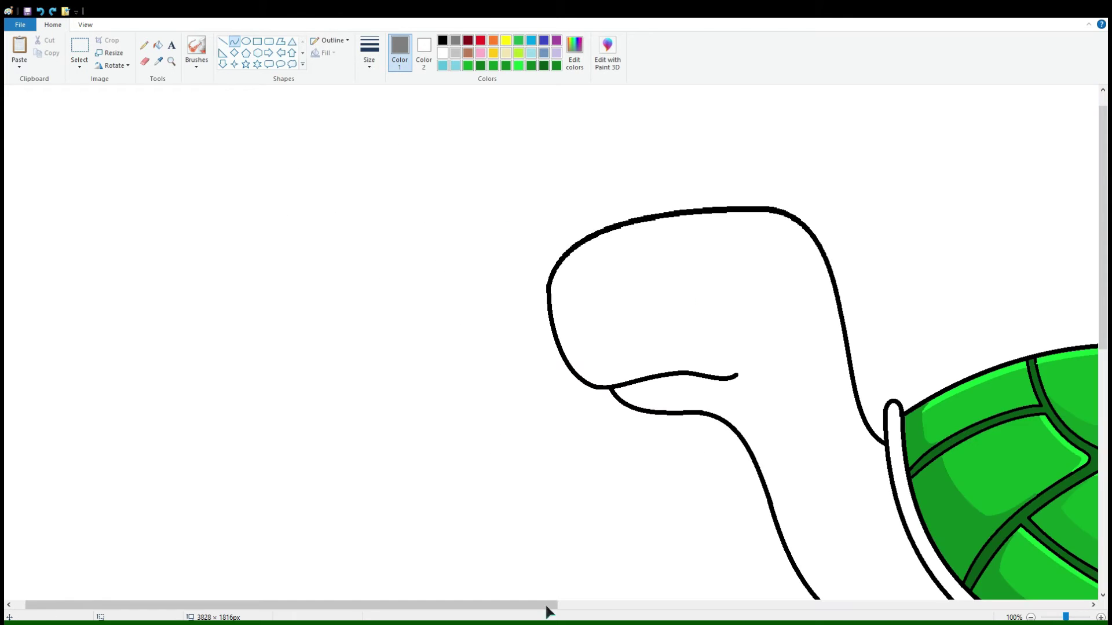
# Step: Try a wavy grey front edge and rounded toe for the near rear leg below the shell, and undo them
pyautogui.moveTo(486, 473); pyautogui.dragTo(484, 559)
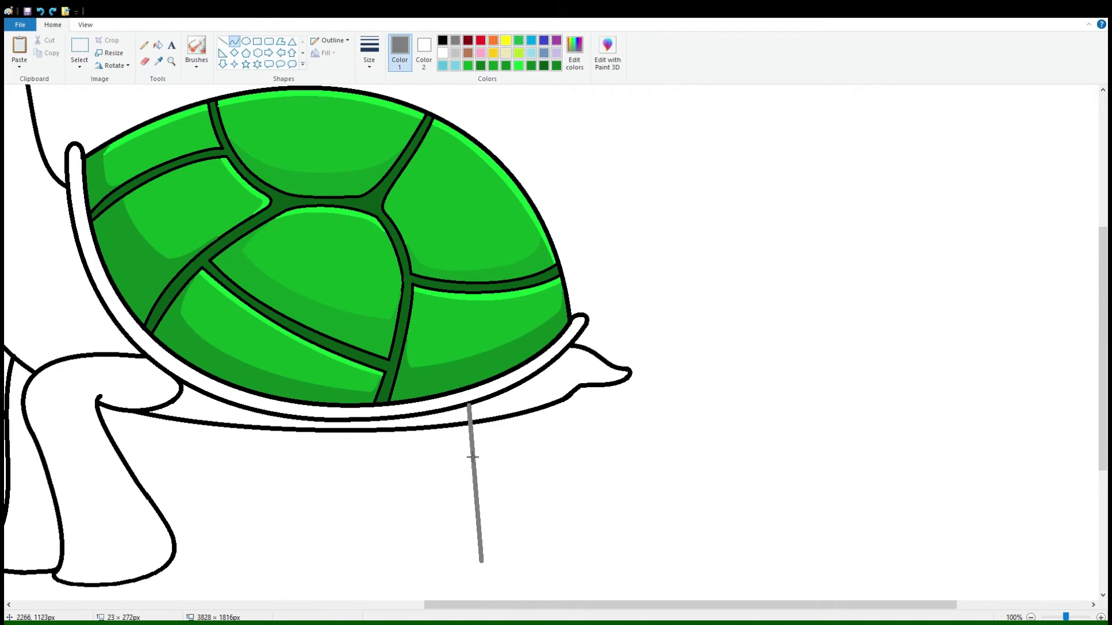
pyautogui.moveTo(472, 454); pyautogui.dragTo(460, 458)
pyautogui.moveTo(490, 512); pyautogui.dragTo(504, 513)
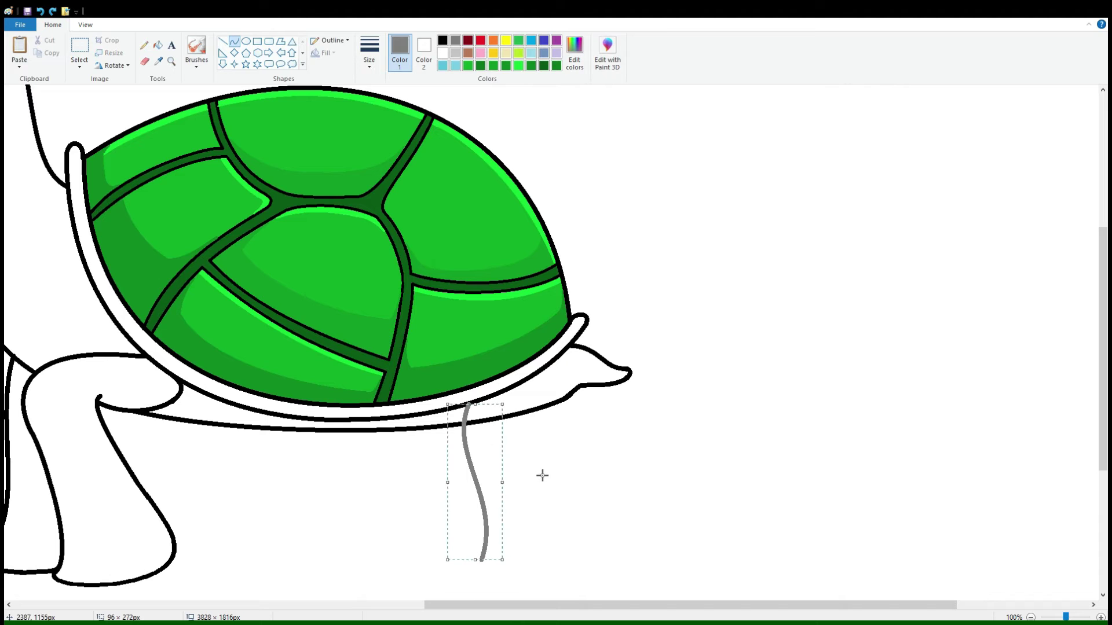
pyautogui.scroll(-4, 529, 462)
pyautogui.scroll(2, 529, 359)
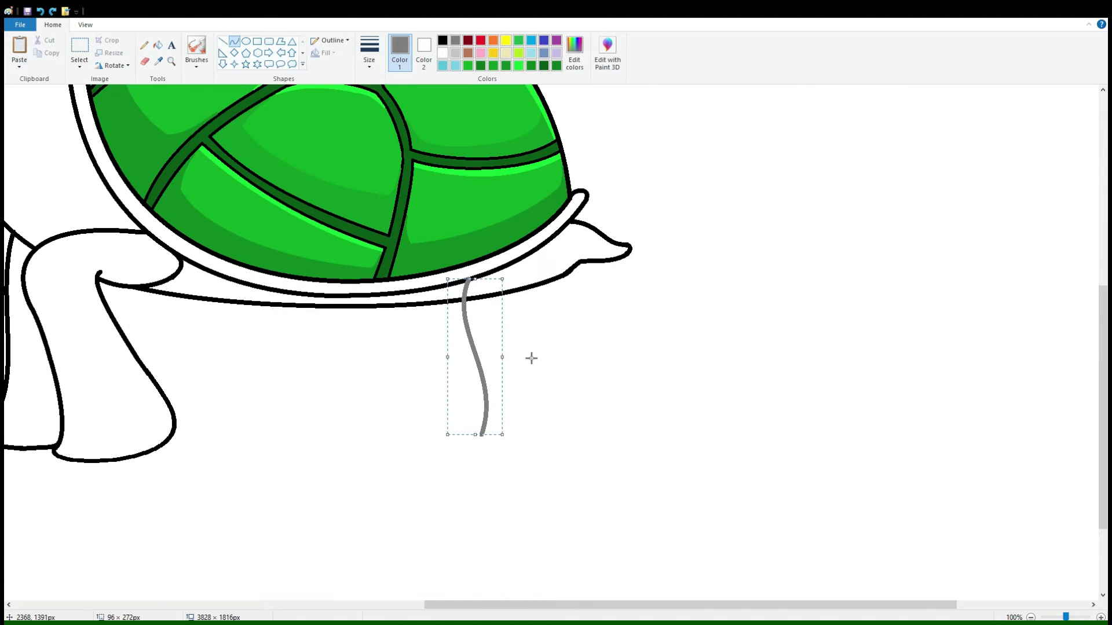
pyautogui.click(572, 411)
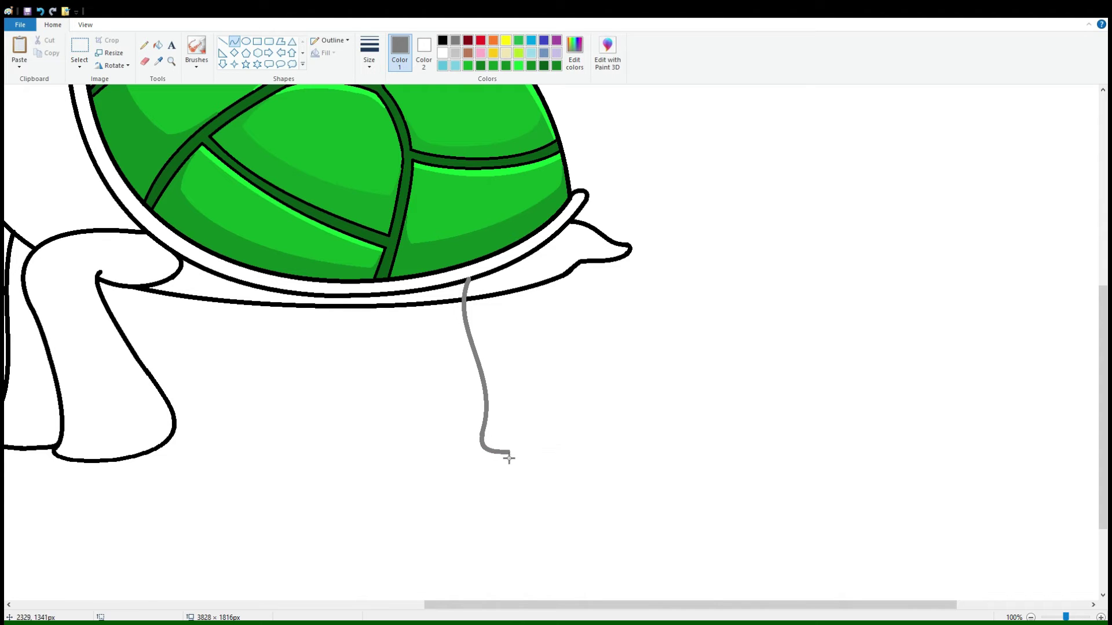
pyautogui.moveTo(508, 458); pyautogui.dragTo(601, 422)
pyautogui.hotkey('ctrl', 'z')
pyautogui.hotkey('ctrl', 'z')
# Step: Draw the near rear leg in grey curves, from the shell rim down around a rounded foot and back up to the rim
pyautogui.moveTo(424, 289); pyautogui.dragTo(441, 434)
pyautogui.moveTo(439, 338); pyautogui.dragTo(469, 377)
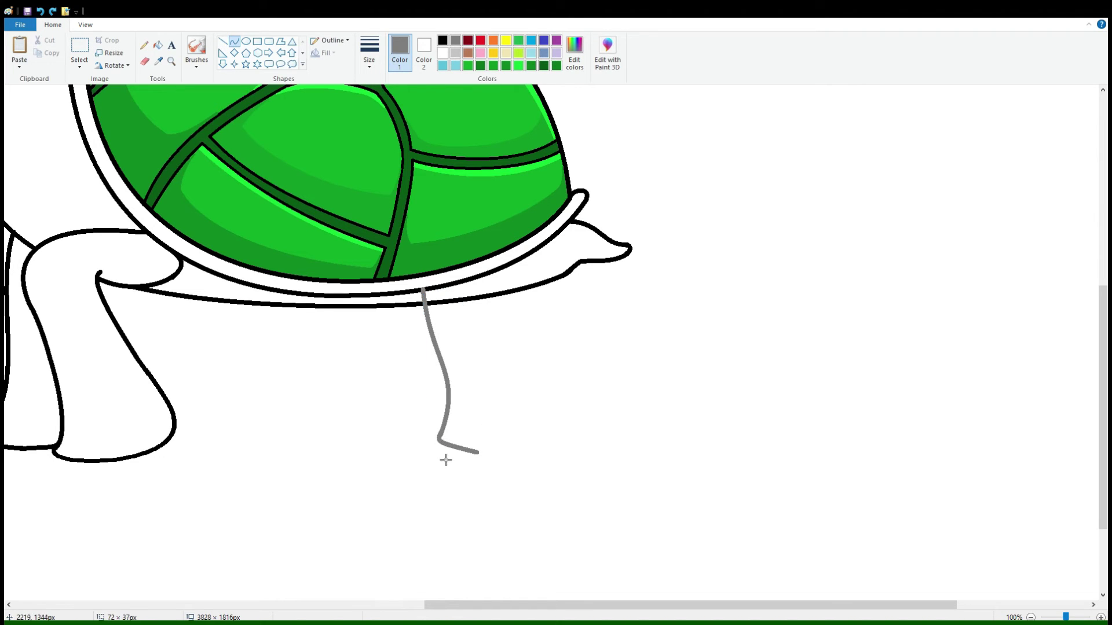
pyautogui.click(80, 47)
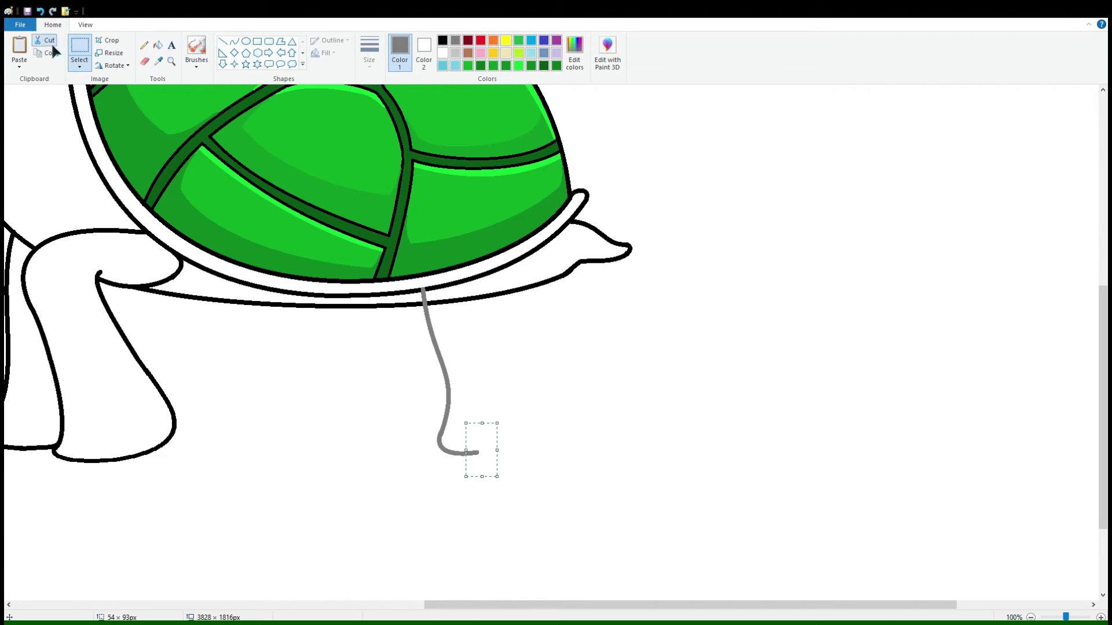
pyautogui.click(234, 41)
pyautogui.moveTo(468, 460); pyautogui.dragTo(560, 427)
pyautogui.moveTo(491, 463); pyautogui.dragTo(504, 279)
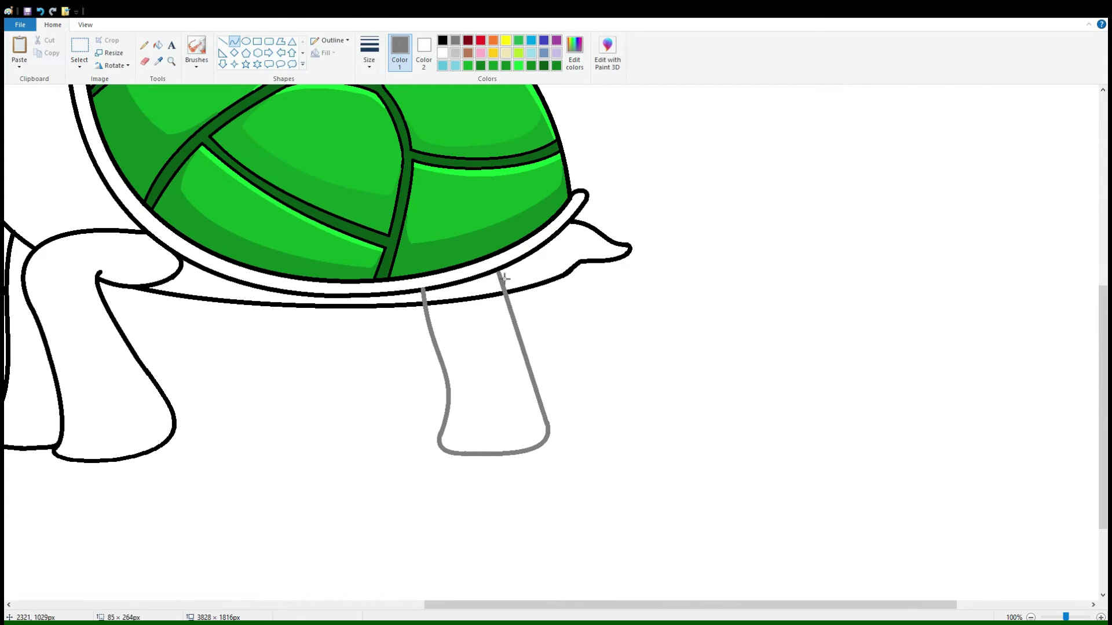
pyautogui.moveTo(551, 395); pyautogui.dragTo(557, 351)
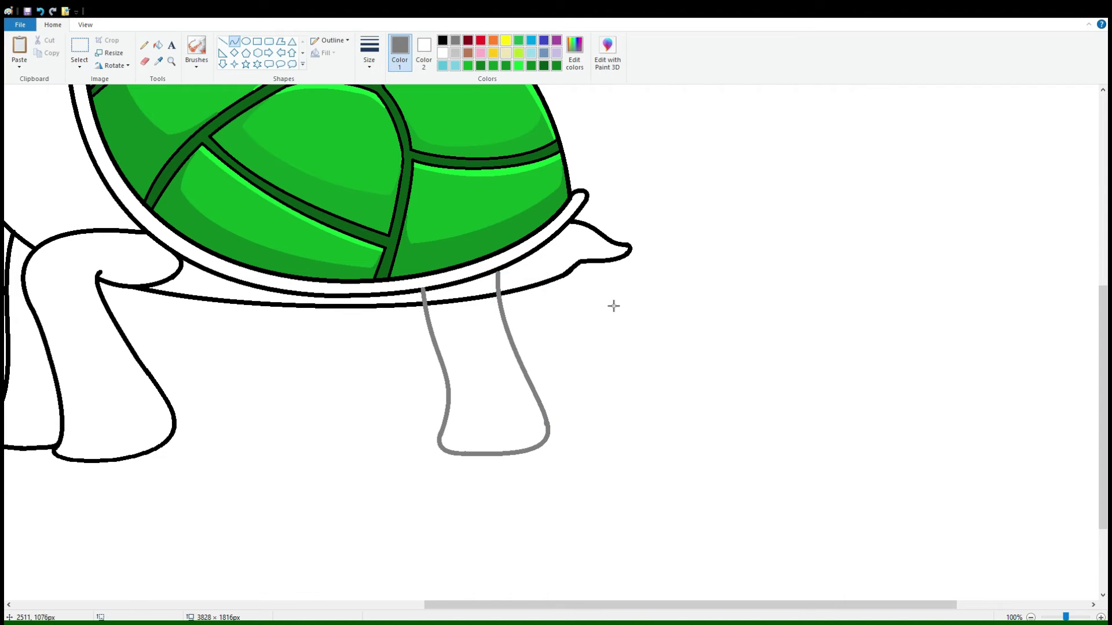
# Step: Draw the far rear leg in grey curves, from the belly line near the tail down to a rounded foot meeting the near leg
pyautogui.moveTo(555, 278)
pyautogui.mouseDown()
pyautogui.moveTo(610, 411)
pyautogui.moveTo(643, 415)
pyautogui.moveTo(596, 284)
pyautogui.mouseUp()
pyautogui.click(724, 296)
pyautogui.moveTo(640, 414)
pyautogui.mouseDown()
pyautogui.moveTo(551, 434)
pyautogui.moveTo(637, 442)
pyautogui.moveTo(602, 446)
pyautogui.mouseUp()
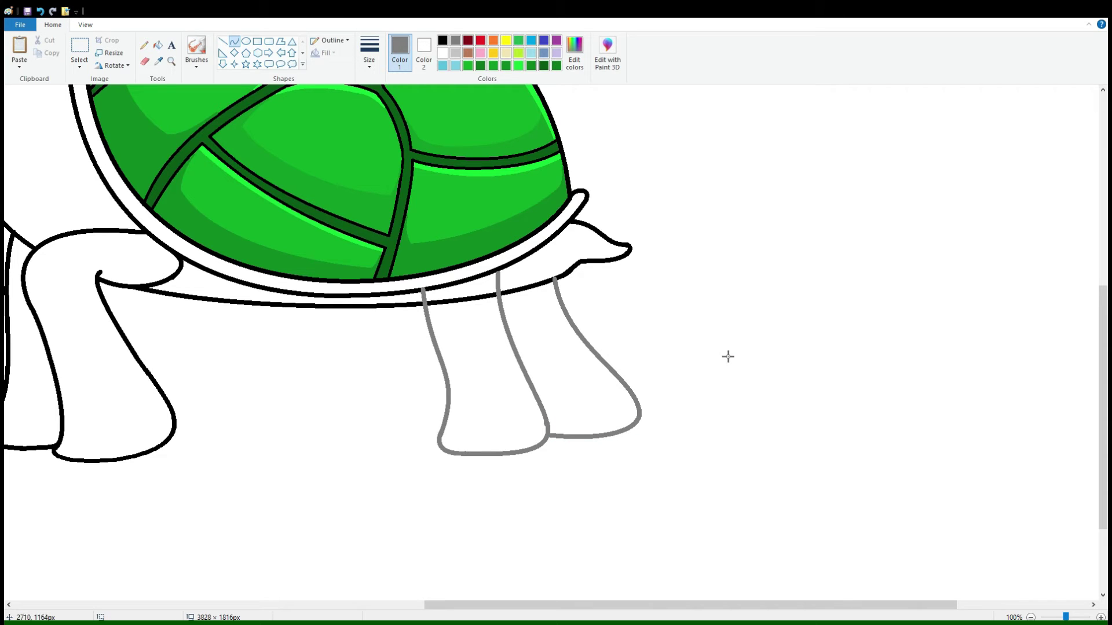
pyautogui.hotkey('ctrl', 'z')
pyautogui.moveTo(643, 415); pyautogui.dragTo(653, 448)
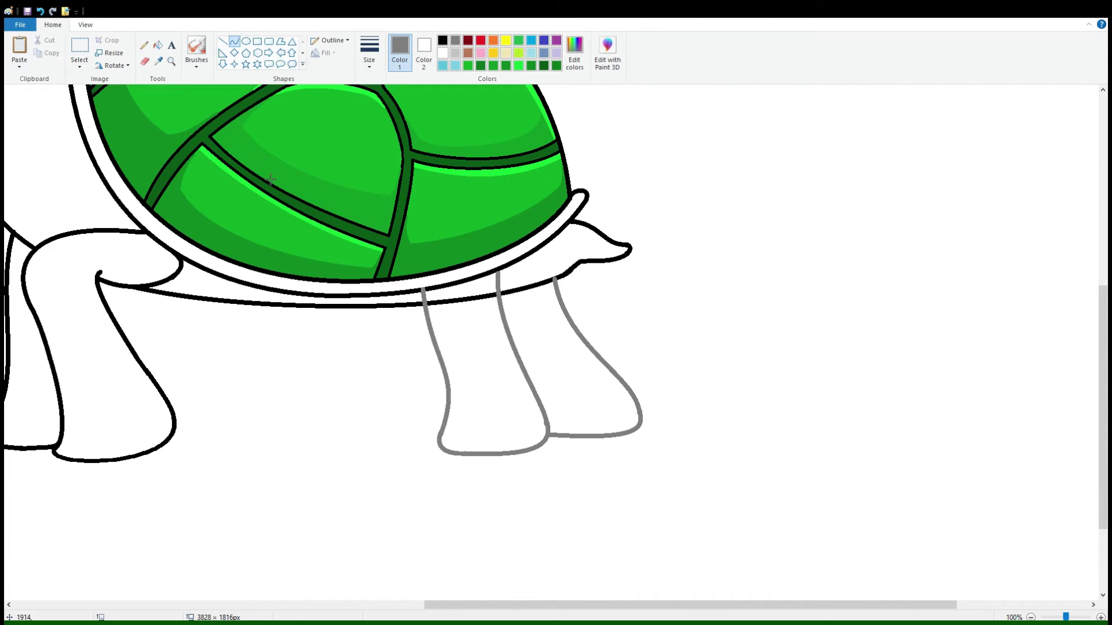
# Step: Fill the belly line crossing the near rear leg with white and recolour the grey rear leg outlines black
pyautogui.click(157, 44)
pyautogui.click(442, 53)
pyautogui.hotkey('ctrl', 'z')
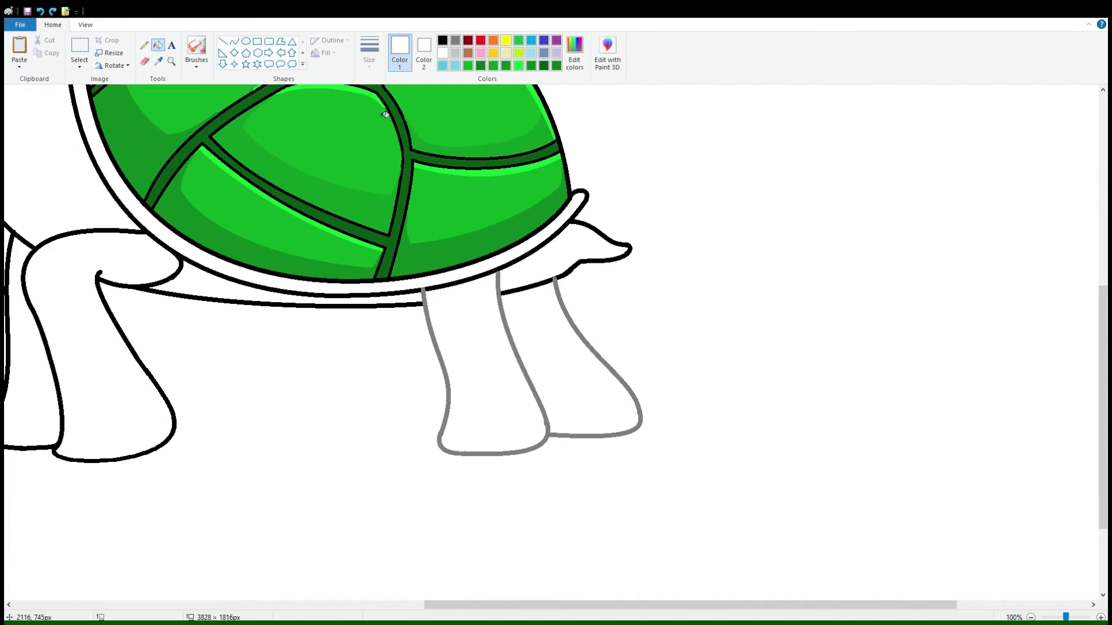
pyautogui.click(442, 40)
pyautogui.click(427, 301)
pyautogui.scroll(-3, 551, 323)
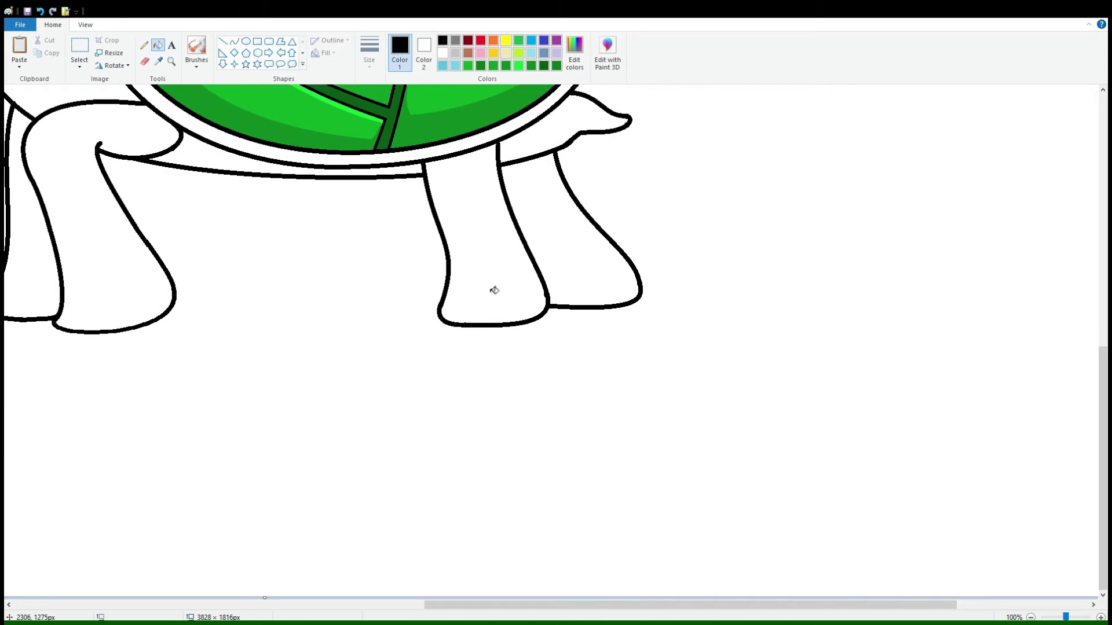
pyautogui.scroll(-1, 492, 290)
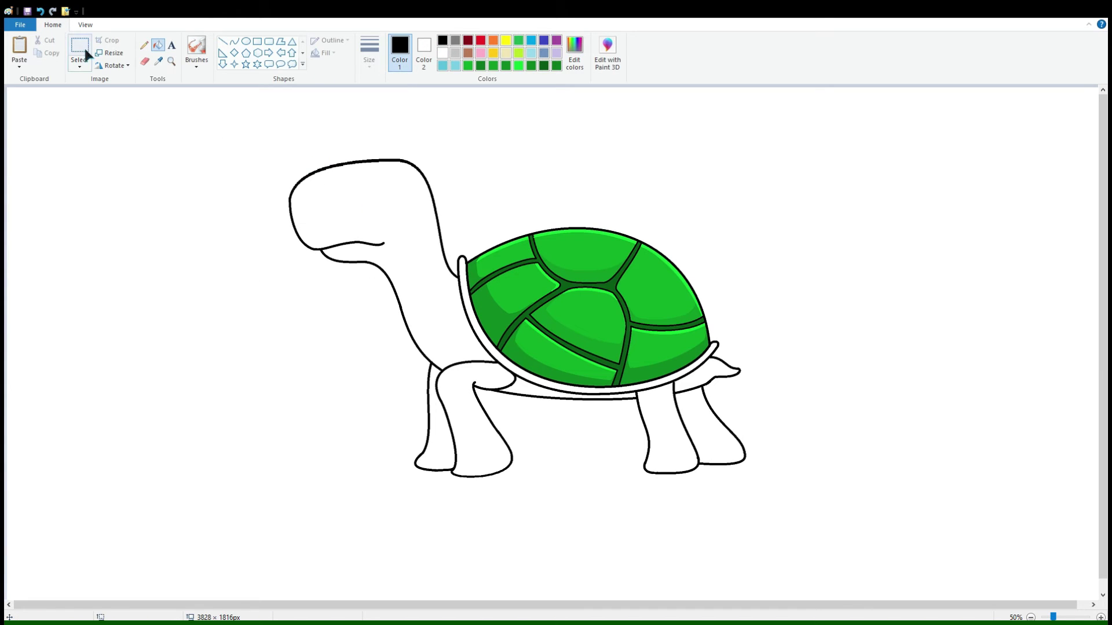
# Step: Try a curved brow arch on top of the head, whitening the head line beneath it and colouring the arch black
pyautogui.scroll(1, 497, 258)
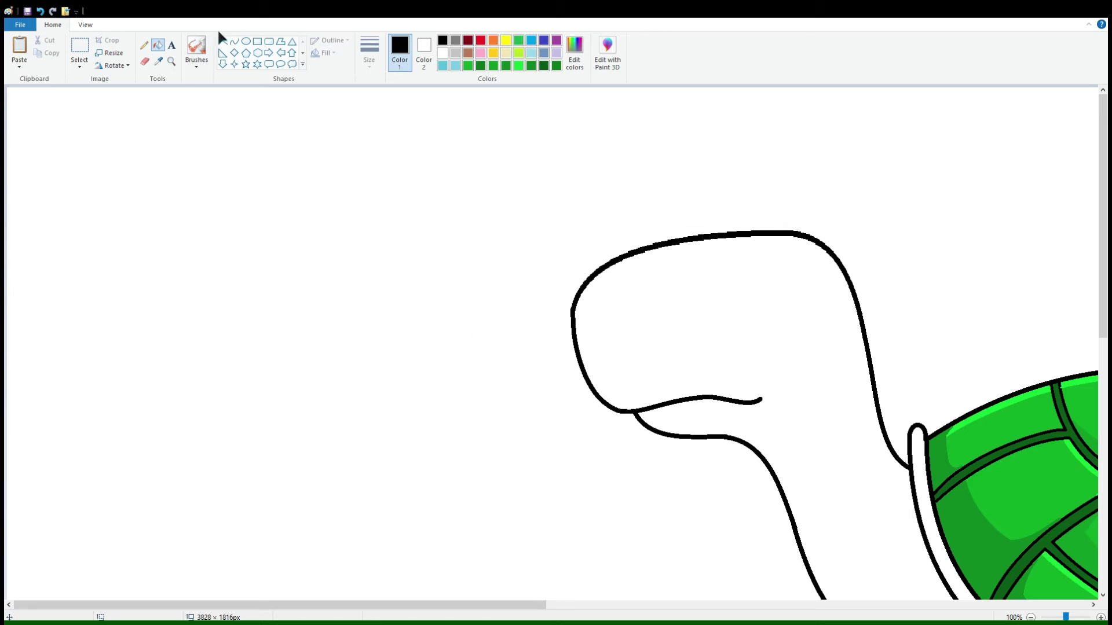
pyautogui.click(234, 41)
pyautogui.moveTo(672, 255)
pyautogui.mouseDown()
pyautogui.moveTo(763, 243)
pyautogui.moveTo(721, 210)
pyautogui.mouseUp()
pyautogui.click(715, 257)
pyautogui.click(157, 45)
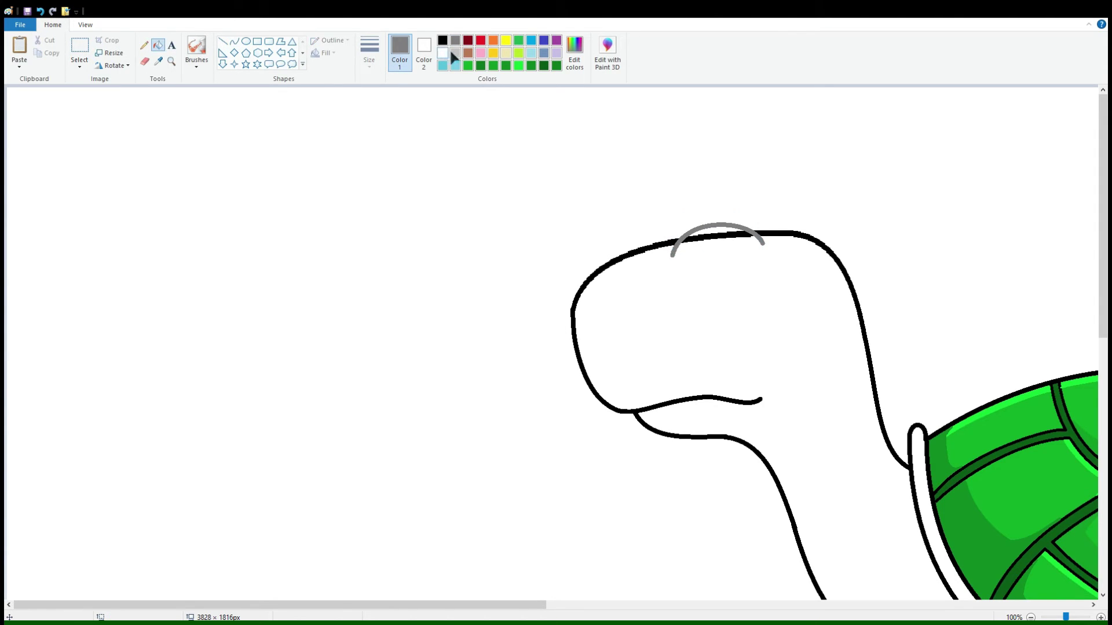
pyautogui.click(442, 52)
pyautogui.click(718, 235)
pyautogui.click(442, 40)
pyautogui.click(718, 223)
# Step: Draw a circular eye below the brow arch and fill it with black
pyautogui.scroll(-2, 694, 306)
pyautogui.click(246, 41)
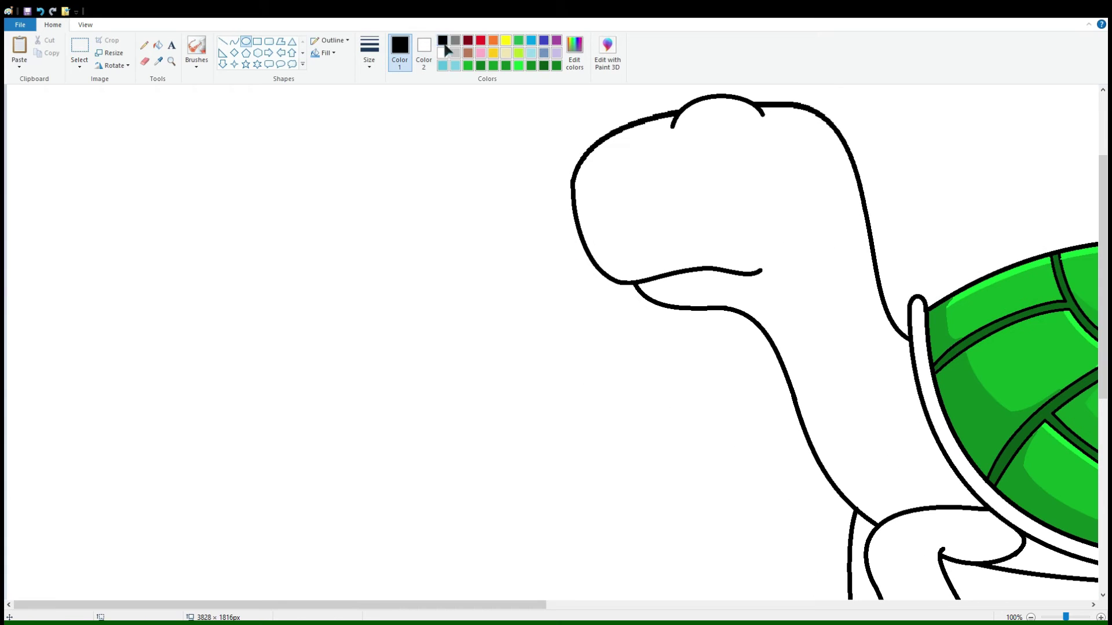
pyautogui.moveTo(688, 121)
pyautogui.mouseDown()
pyautogui.moveTo(753, 189)
pyautogui.moveTo(737, 164)
pyautogui.mouseUp()
pyautogui.click(442, 117)
pyautogui.click(157, 45)
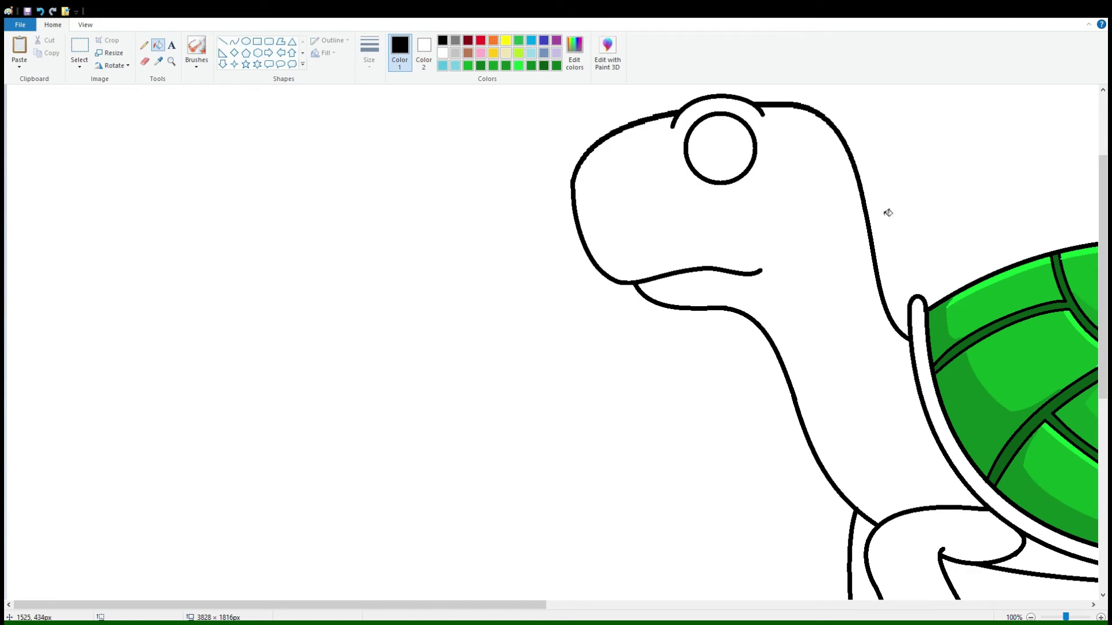
pyautogui.click(720, 148)
# Step: Move the eye out in front of the head and compress the upper head slightly in height
pyautogui.click(80, 48)
pyautogui.scroll(2, 685, 239)
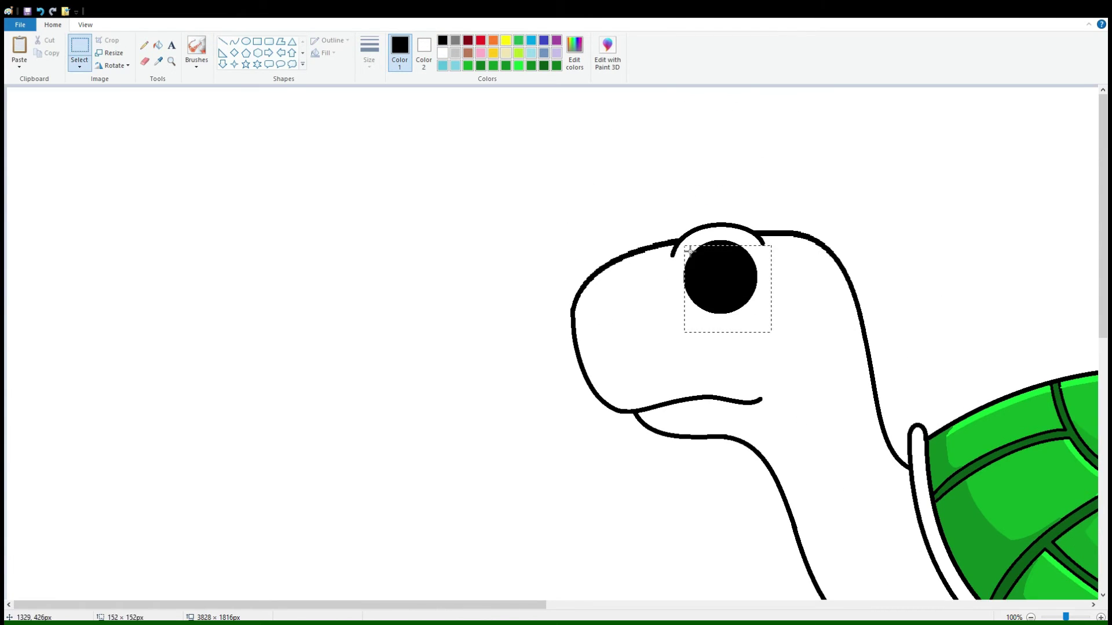
pyautogui.moveTo(763, 315); pyautogui.dragTo(362, 248)
pyautogui.moveTo(541, 208); pyautogui.dragTo(909, 356)
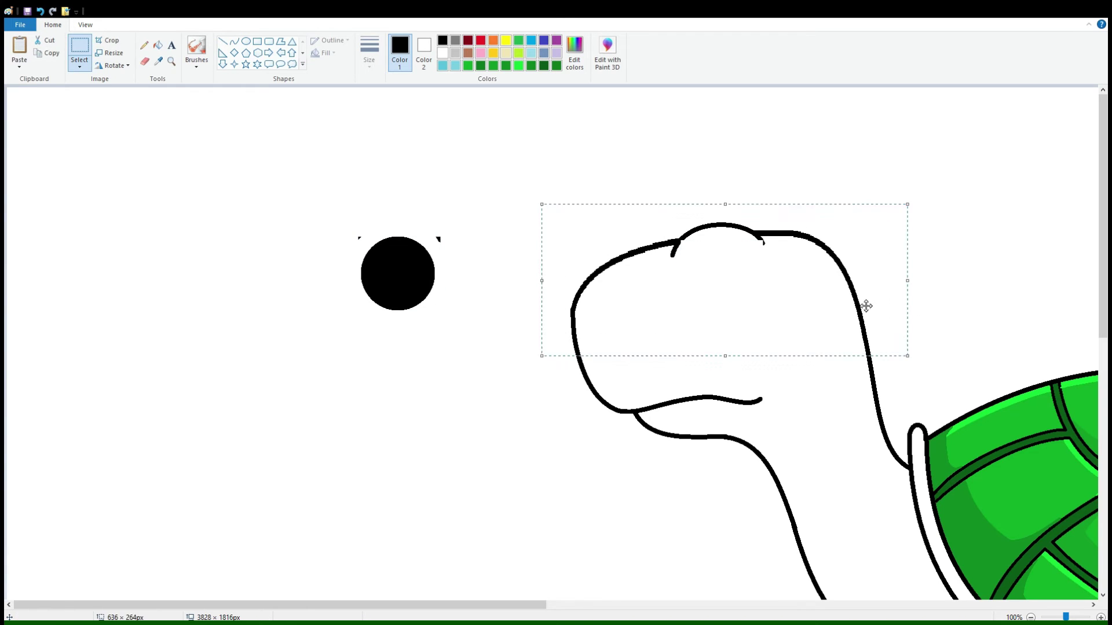
pyautogui.moveTo(863, 303); pyautogui.dragTo(863, 315)
# Step: Delete the brow arch, and undo the brow, eye and head edits back to the plain head outline
pyautogui.click(716, 218)
pyautogui.press('Delete')
pyautogui.click(246, 41)
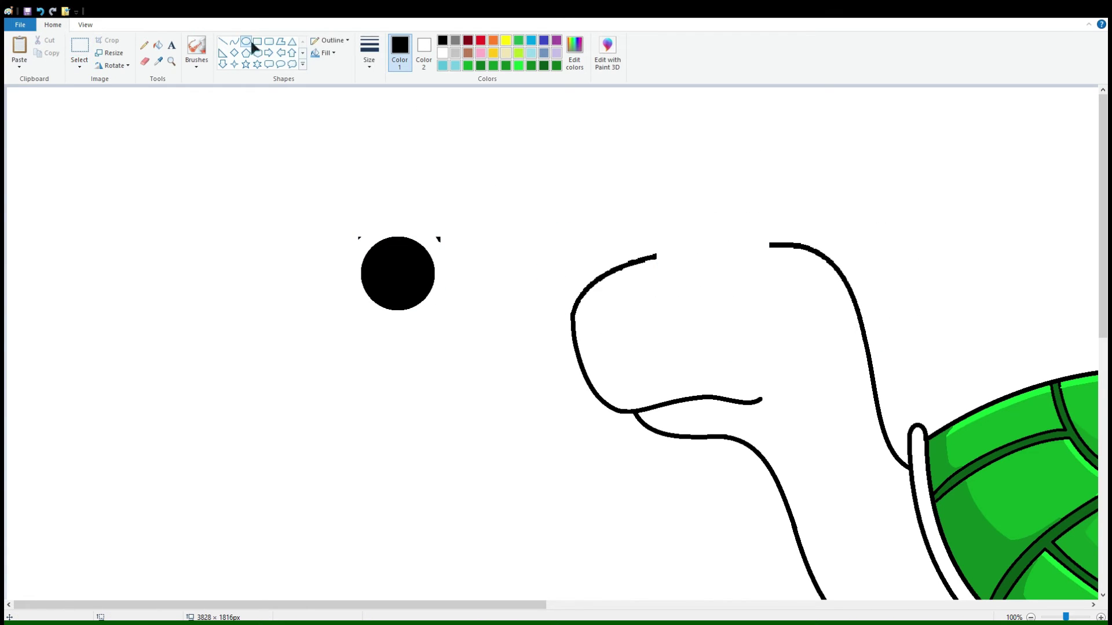
pyautogui.hotkey('ctrl', 'z')
pyautogui.hotkey('ctrl', 'z')
pyautogui.hotkey('ctrl', 'z')
pyautogui.hotkey('ctrl', 'z')
pyautogui.hotkey('ctrl', 'z')
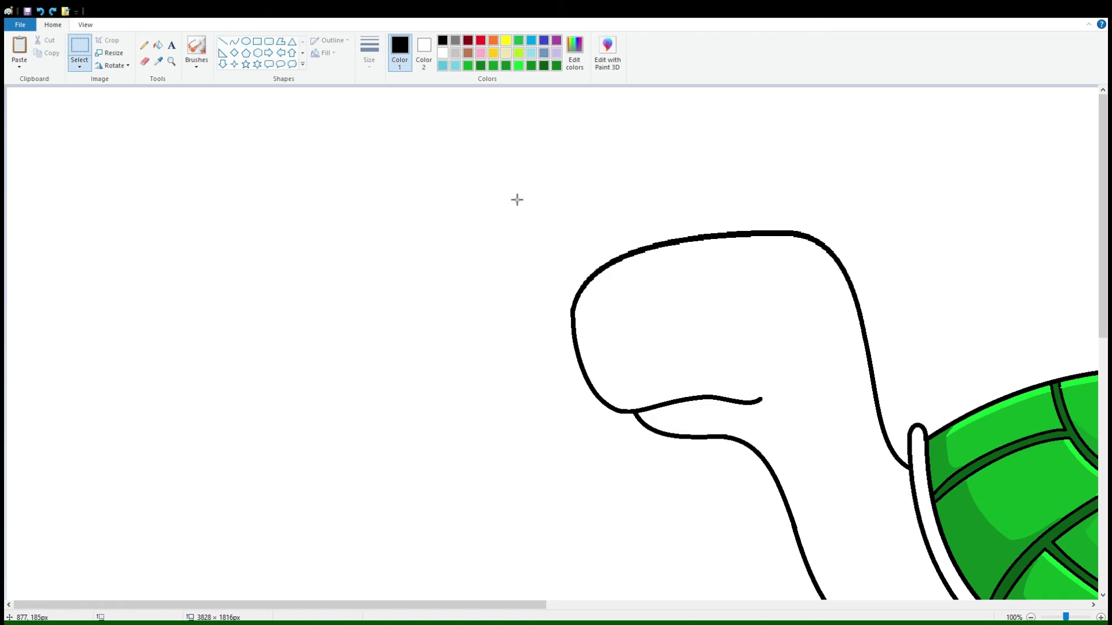
# Step: Compress the upper head slightly in height and draw a grey brow arch over it, whitening the head line beneath
pyautogui.moveTo(511, 192); pyautogui.dragTo(933, 333)
pyautogui.click(234, 41)
pyautogui.moveTo(724, 267)
pyautogui.mouseDown()
pyautogui.moveTo(753, 252)
pyautogui.moveTo(747, 231)
pyautogui.moveTo(718, 227)
pyautogui.moveTo(753, 329)
pyautogui.mouseUp()
pyautogui.click(157, 45)
pyautogui.click(442, 52)
# Step: Draw a black-filled circular eye just below the brow arch and recolour the arch black
pyautogui.click(246, 41)
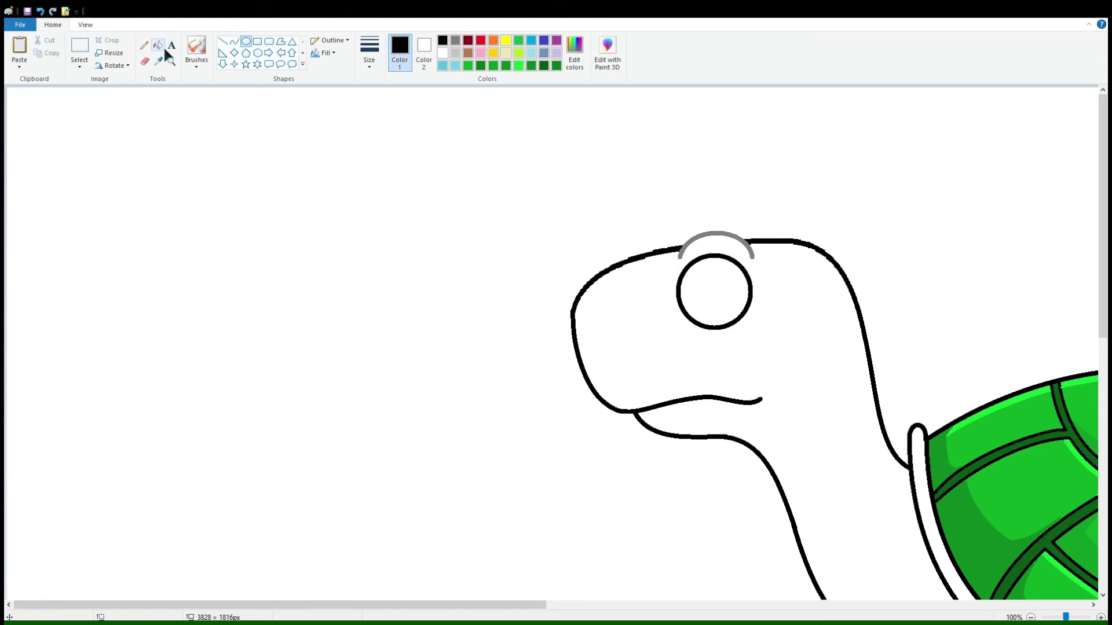
pyautogui.hotkey('ctrl', 'z')
pyautogui.click(424, 51)
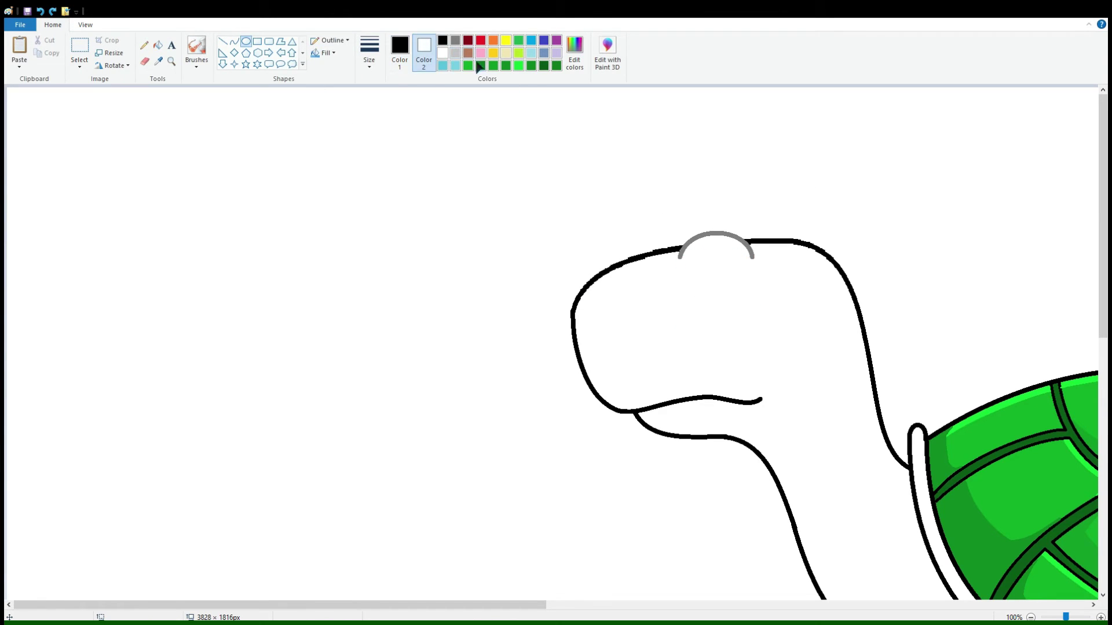
pyautogui.moveTo(691, 264)
pyautogui.mouseDown()
pyautogui.moveTo(760, 332)
pyautogui.moveTo(730, 308)
pyautogui.moveTo(734, 316)
pyautogui.mouseUp()
pyautogui.click(158, 44)
pyautogui.click(716, 233)
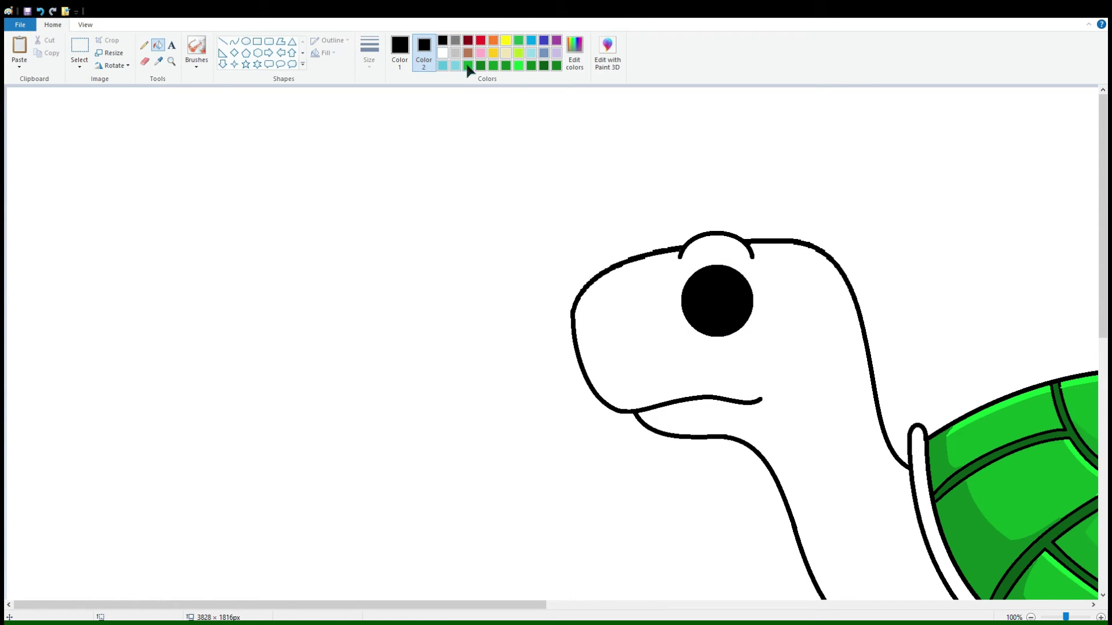
# Step: Add a small white circular highlight to the eye's upper right and a black brush dot as the nostril
pyautogui.click(443, 53)
pyautogui.click(246, 41)
pyautogui.moveTo(718, 278); pyautogui.dragTo(739, 299)
pyautogui.click(657, 488)
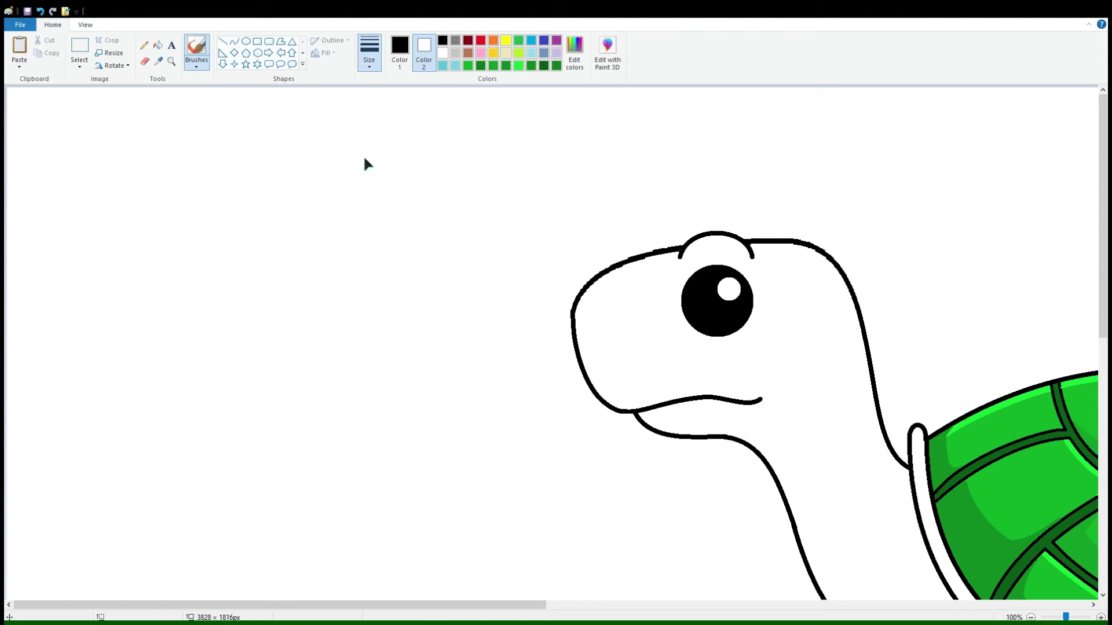
pyautogui.click(596, 308)
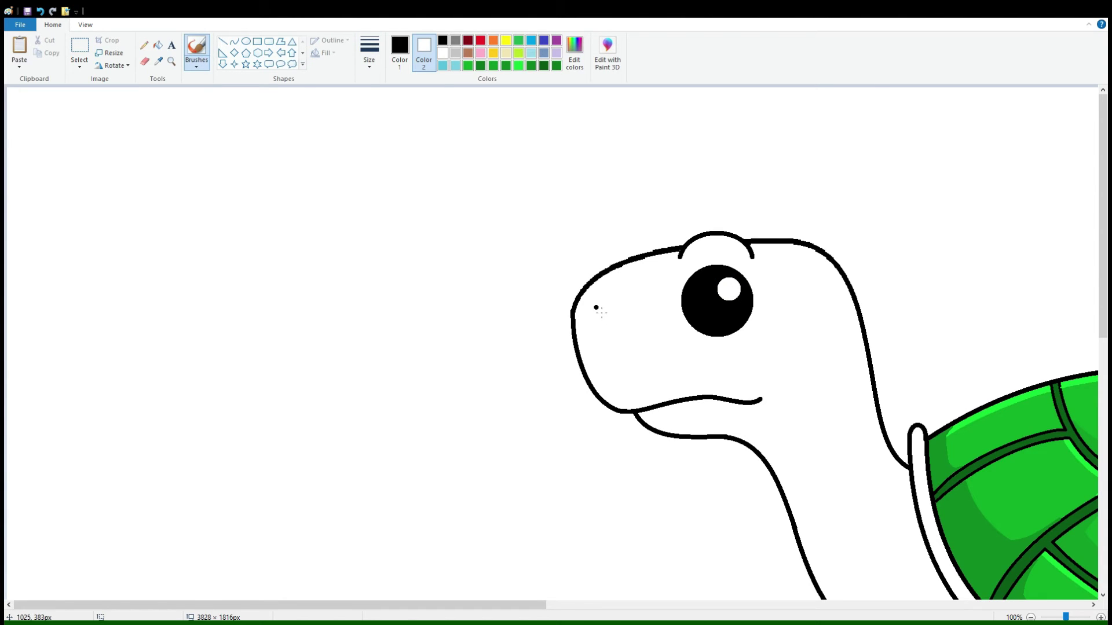
# Step: Erase the rear half of the mouth line
pyautogui.click(234, 41)
pyautogui.click(400, 52)
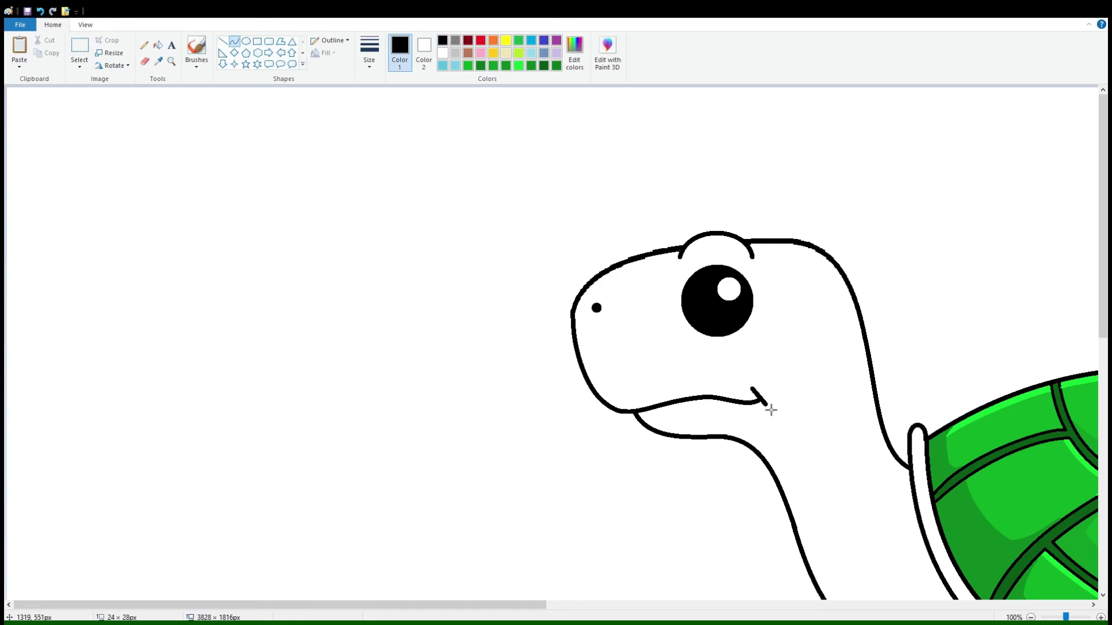
pyautogui.click(84, 58)
pyautogui.moveTo(776, 408); pyautogui.dragTo(708, 380)
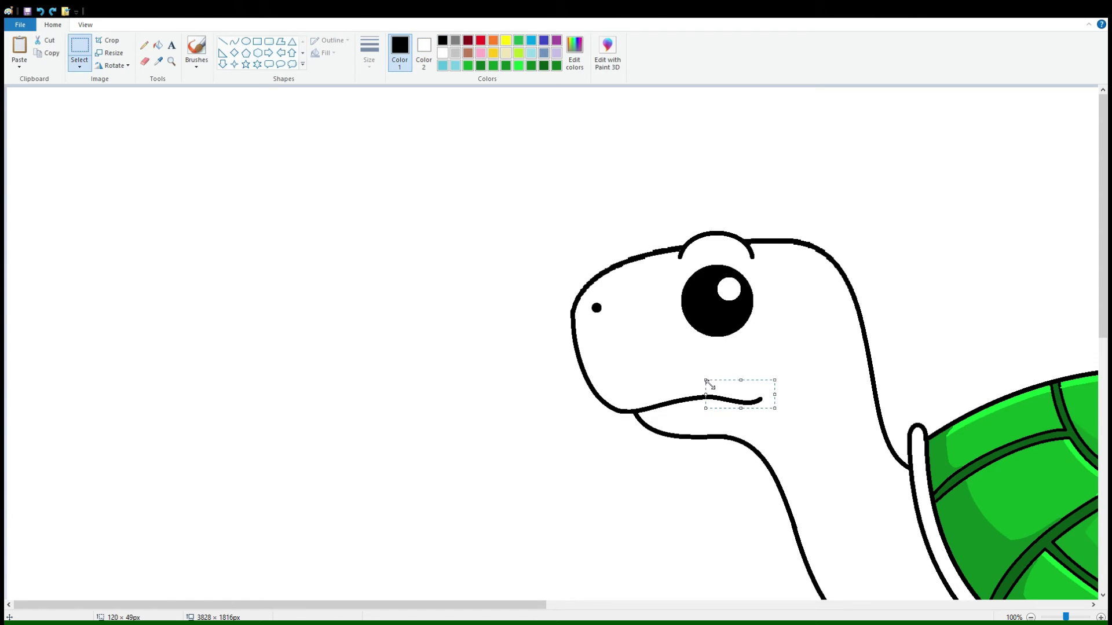
pyautogui.press('Delete')
pyautogui.keyDown('ctrl'); pyautogui.scroll(1, 450, 558); pyautogui.keyUp('ctrl')
pyautogui.moveTo(264, 605); pyautogui.dragTo(483, 605)
pyautogui.scroll(-3, 494, 454)
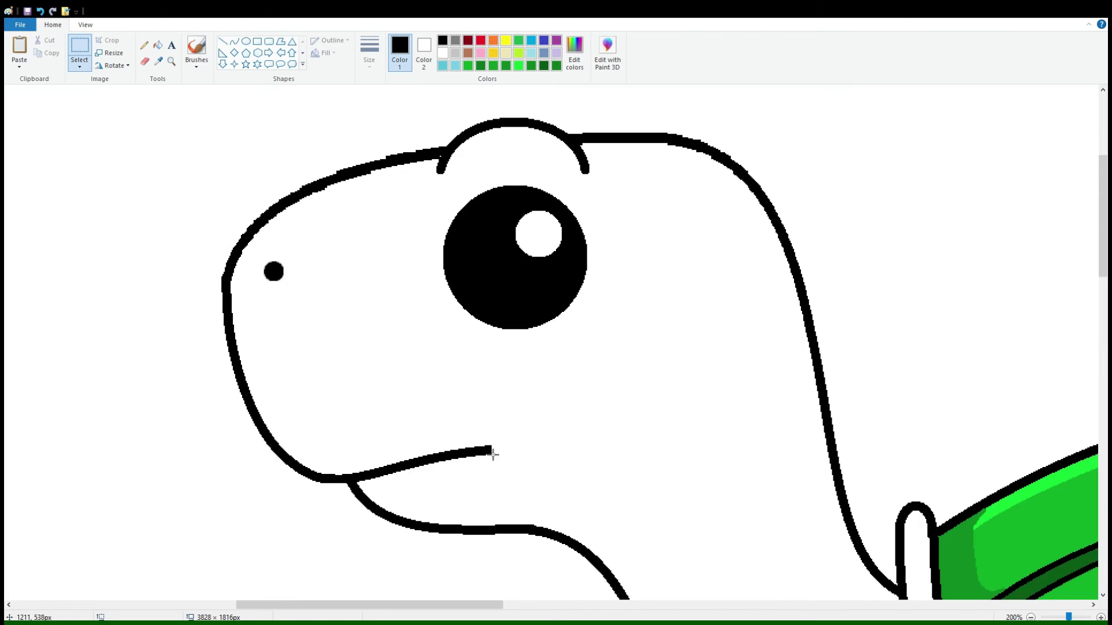
# Step: Redraw the rear half of the mouth as a black upturned curve ending in a small corner crease
pyautogui.click(234, 41)
pyautogui.moveTo(487, 450); pyautogui.dragTo(608, 422)
pyautogui.moveTo(524, 458); pyautogui.dragTo(585, 454)
pyautogui.keyDown('ctrl'); pyautogui.scroll(-3, 654, 391); pyautogui.keyUp('ctrl')
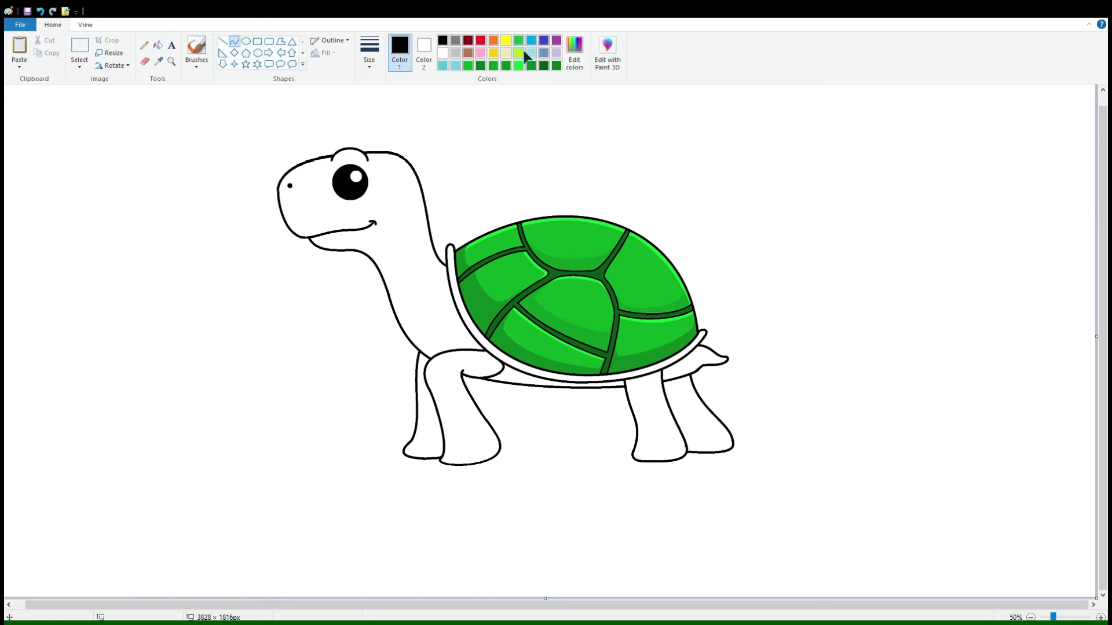
# Step: Fill the turtle's head and neck with a bright yellow-green
pyautogui.click(158, 45)
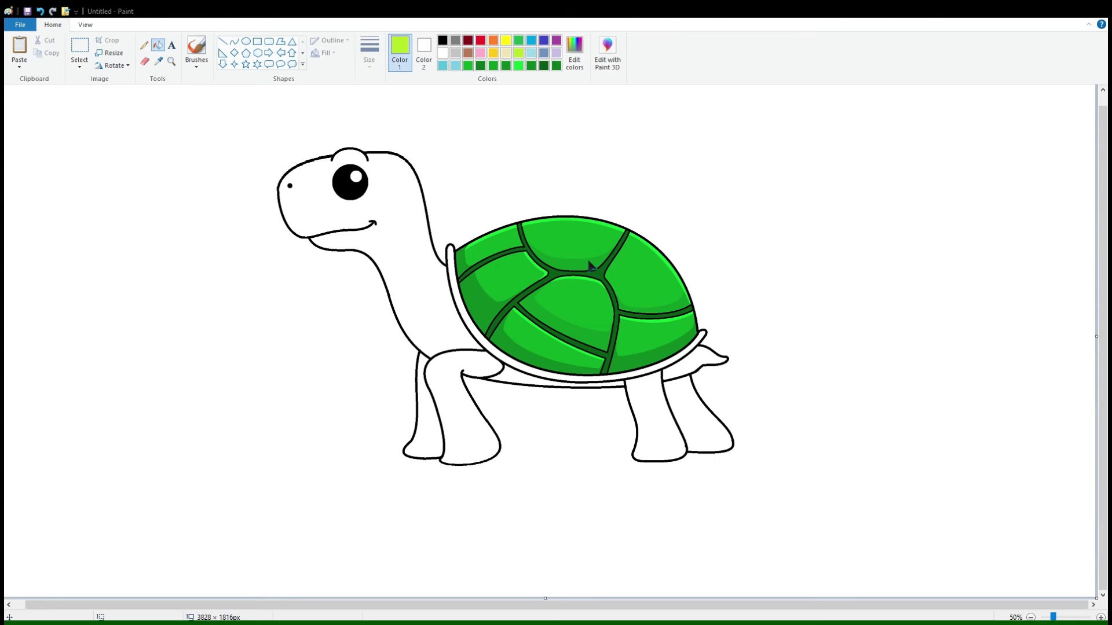
pyautogui.click(462, 346)
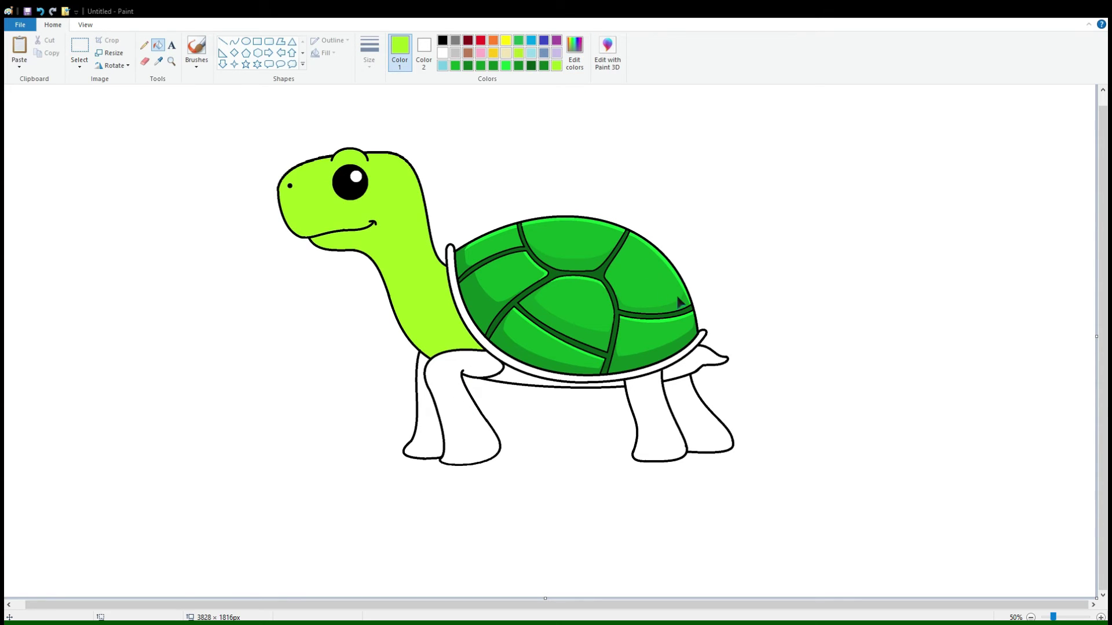
# Step: Fill the turtle's head, neck, legs, belly and tail with a slightly darker yellow-green
pyautogui.click(422, 315)
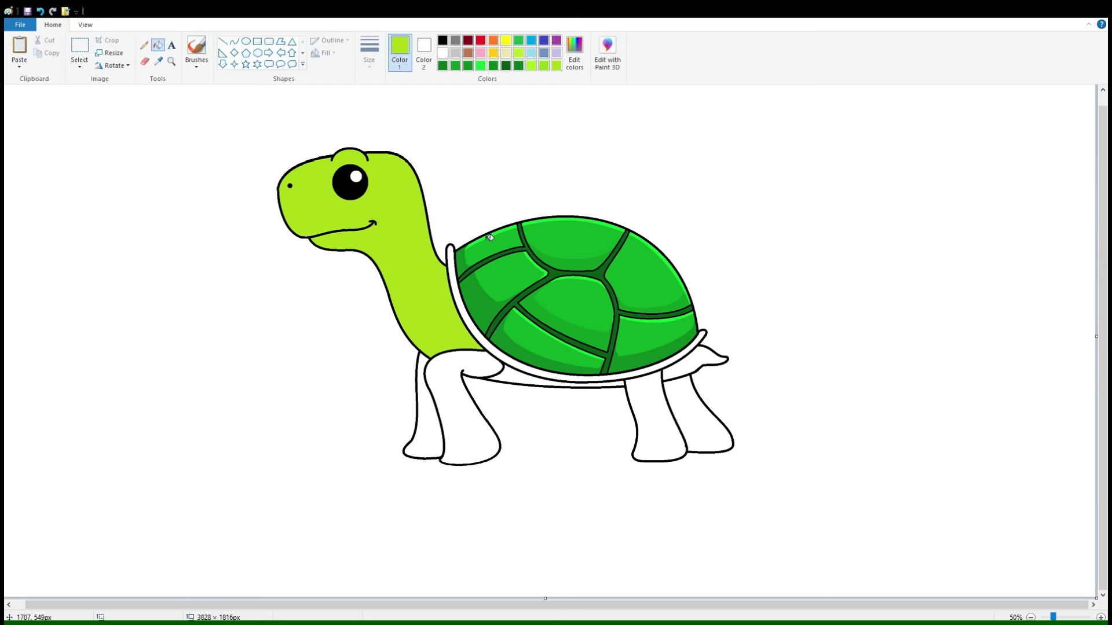
pyautogui.click(460, 405)
pyautogui.click(422, 405)
pyautogui.click(538, 382)
pyautogui.click(714, 393)
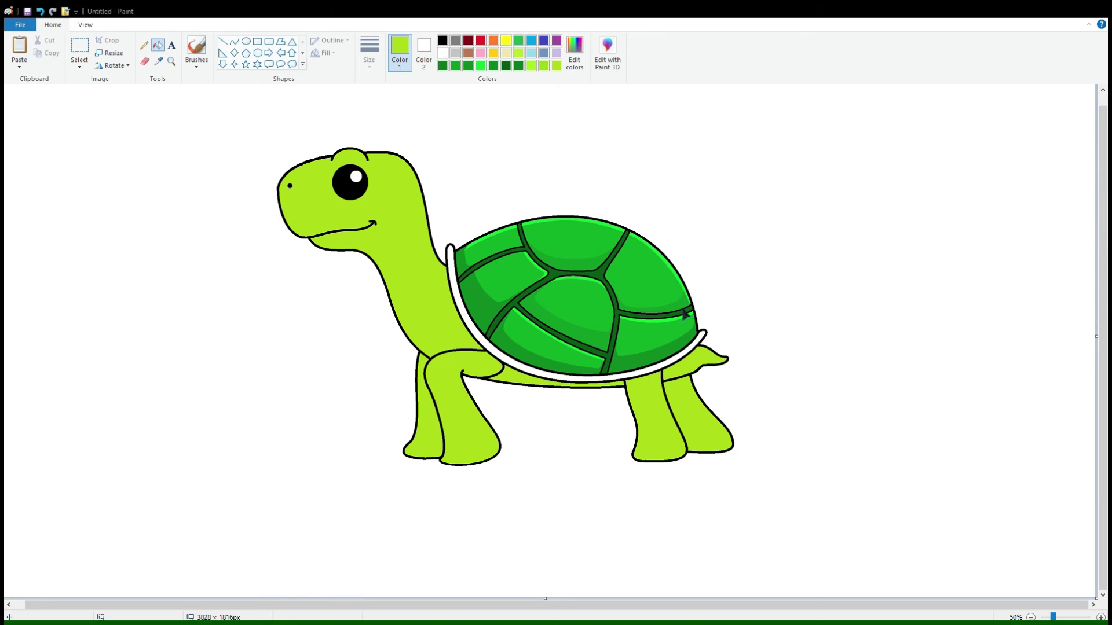
# Step: Draw a thin darker olive-green shading curve just inside the jaw's underside, from the chin to the top of the throat
pyautogui.scroll(1, 318, 184)
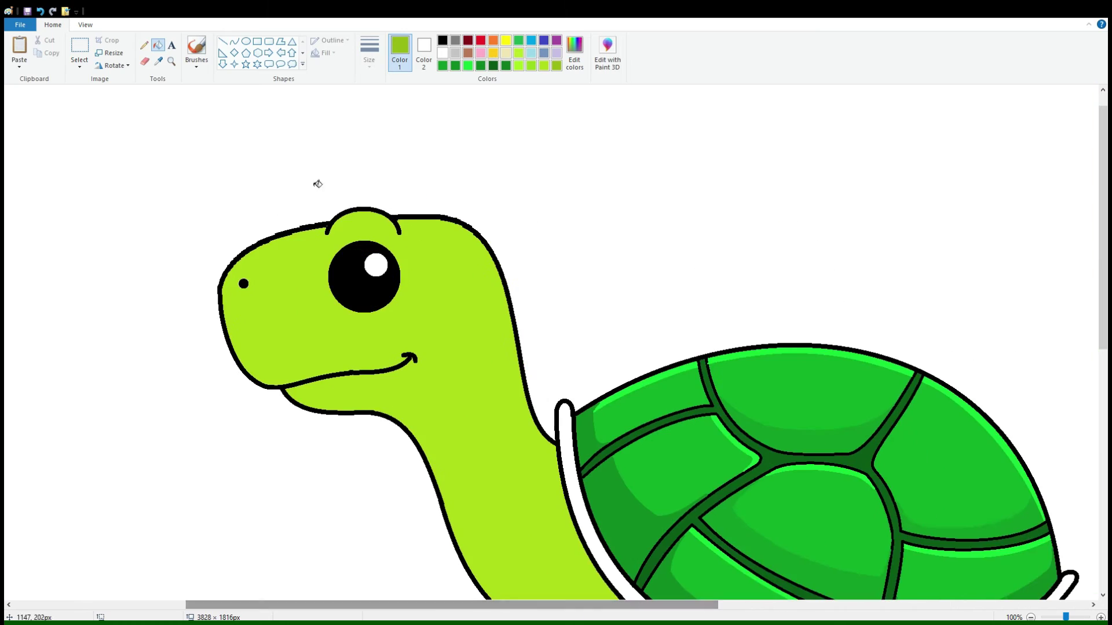
pyautogui.click(234, 41)
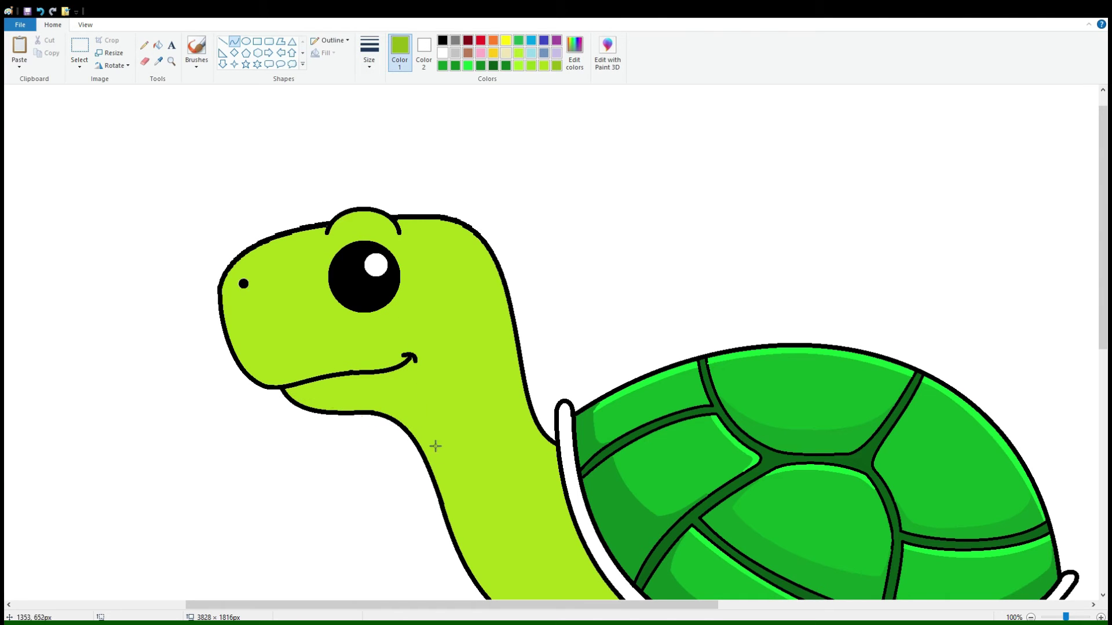
pyautogui.moveTo(294, 391); pyautogui.dragTo(438, 447)
pyautogui.moveTo(350, 410); pyautogui.dragTo(419, 387)
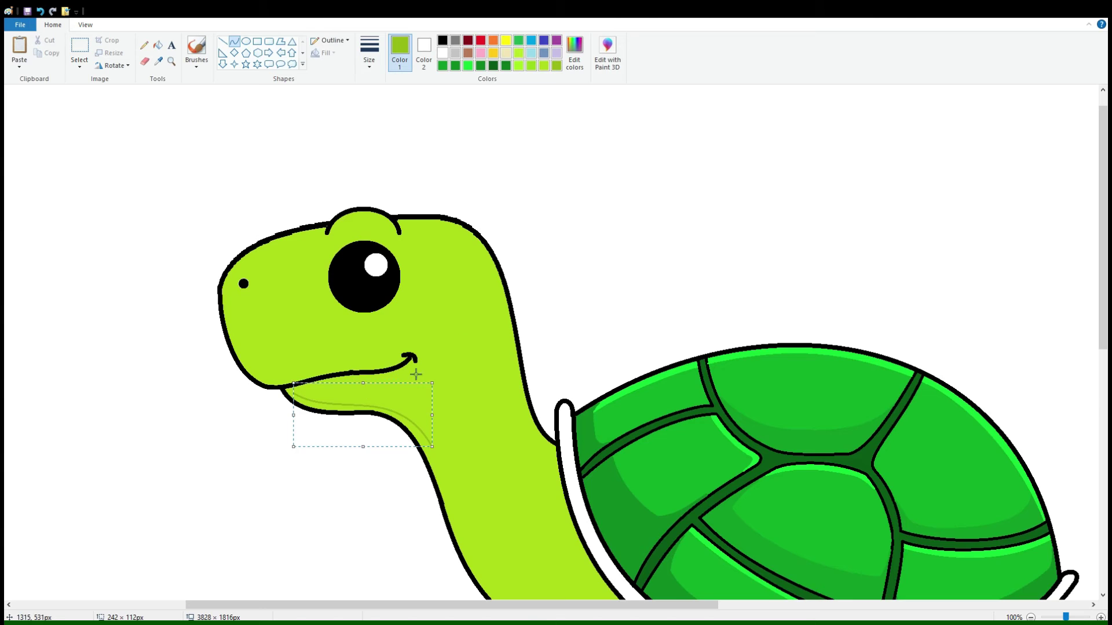
pyautogui.scroll(-2, 469, 424)
pyautogui.moveTo(437, 323); pyautogui.dragTo(534, 442)
pyautogui.press('Escape')
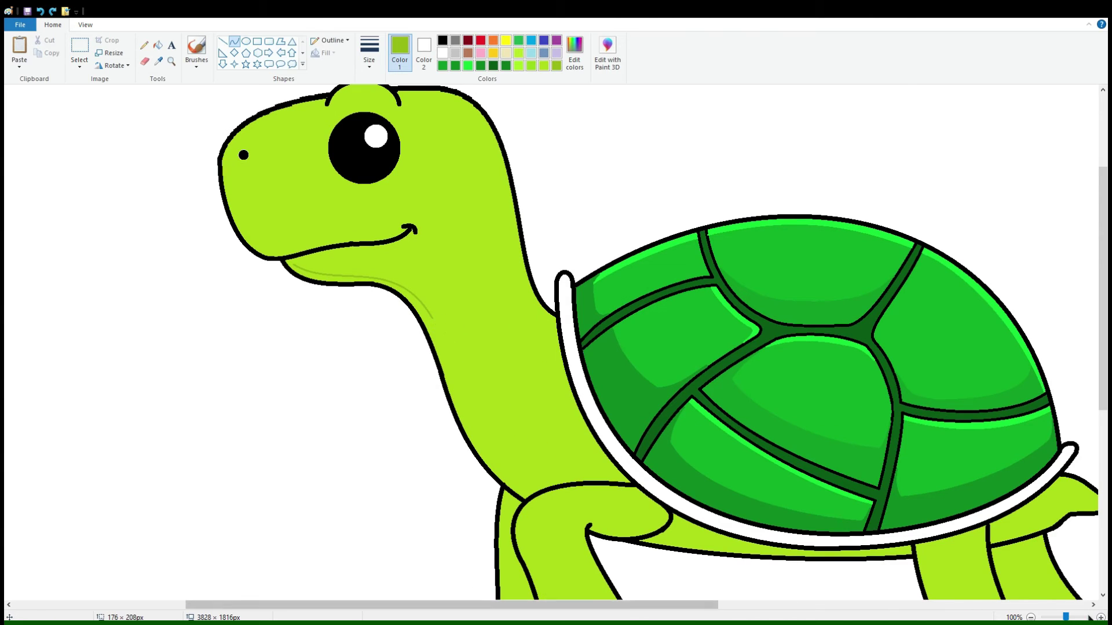
# Step: Continue the shading curve down the front of the neck to the top of the front leg
pyautogui.scroll(2, 322, 295)
pyautogui.moveTo(322, 296); pyautogui.dragTo(539, 510)
pyautogui.scroll(-2, 414, 397)
pyautogui.moveTo(356, 235); pyautogui.dragTo(330, 197)
pyautogui.moveTo(407, 464); pyautogui.dragTo(428, 509)
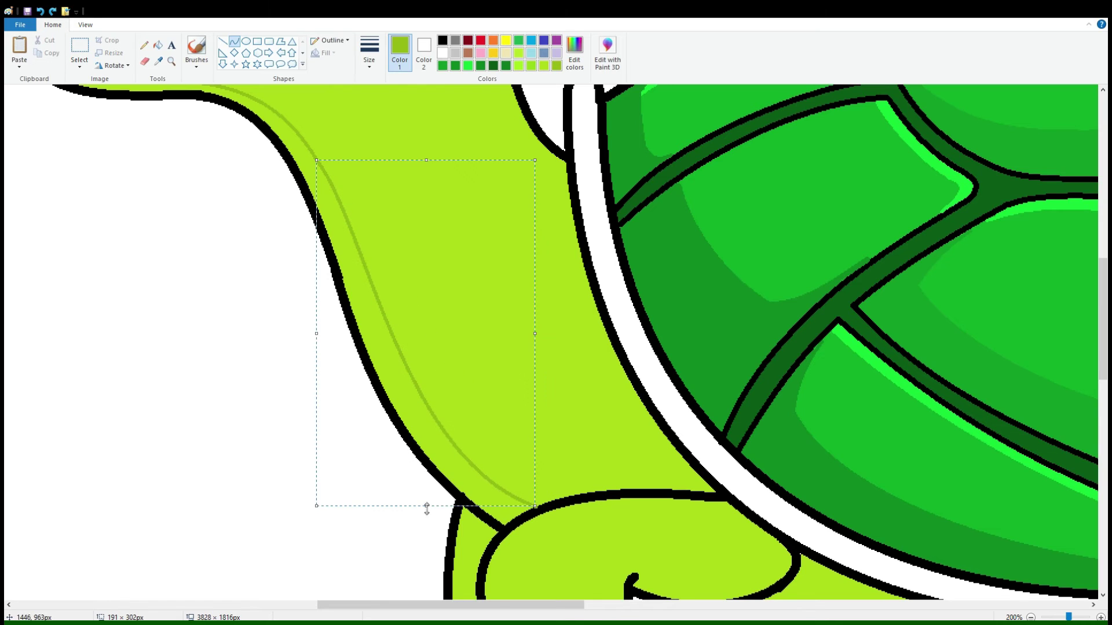
pyautogui.click(596, 415)
pyautogui.click(157, 45)
# Step: Outline a shading band below the mouth line and around the mouth corner in the same olive-green
pyautogui.scroll(6, 452, 450)
pyautogui.scroll(1, 385, 402)
pyautogui.click(234, 41)
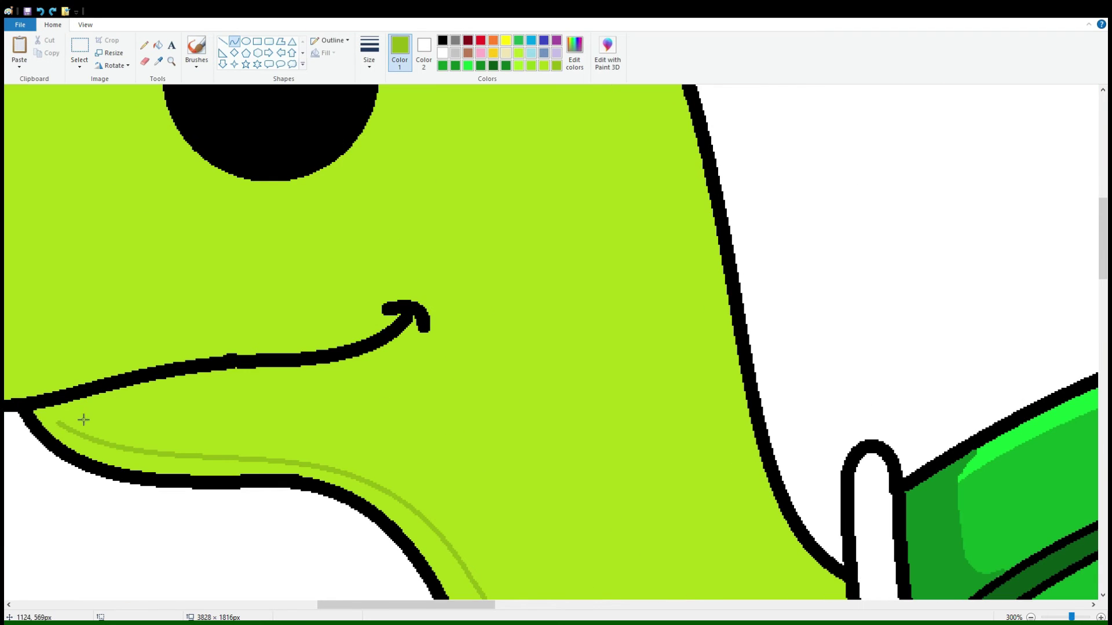
pyautogui.moveTo(60, 426); pyautogui.dragTo(298, 383)
pyautogui.moveTo(174, 406)
pyautogui.mouseDown()
pyautogui.moveTo(192, 373)
pyautogui.moveTo(297, 385)
pyautogui.moveTo(418, 339)
pyautogui.moveTo(405, 368)
pyautogui.moveTo(446, 323)
pyautogui.moveTo(400, 306)
pyautogui.moveTo(422, 311)
pyautogui.mouseUp()
pyautogui.click(404, 372)
pyautogui.click(423, 310)
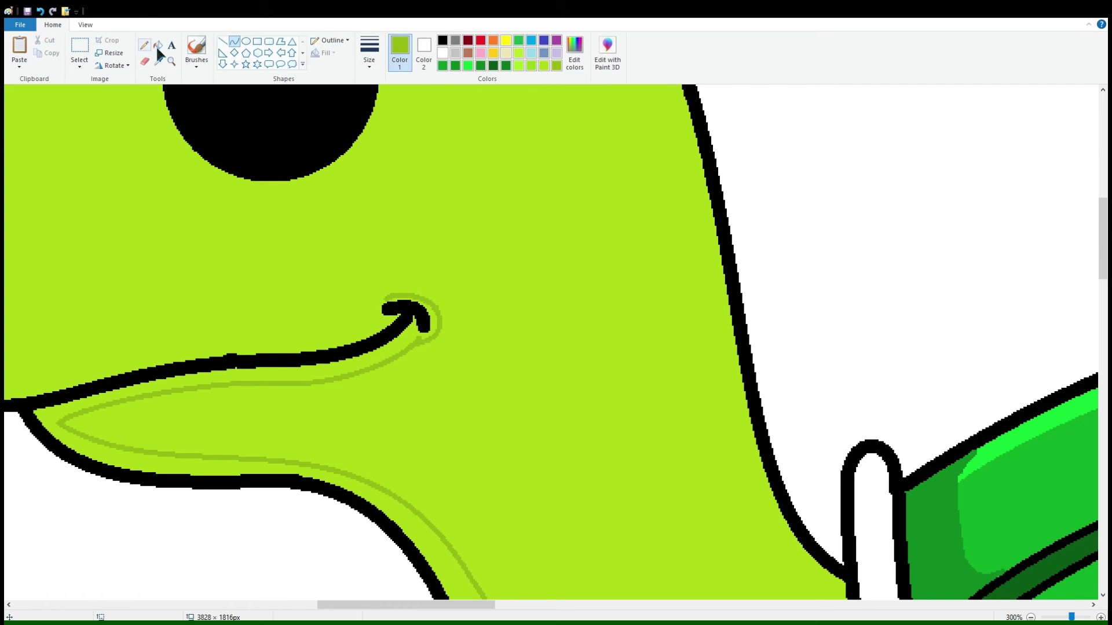
# Step: Fill the outlined shading bands below the mouth, along the jaw and down the neck with the olive-green
pyautogui.click(158, 44)
pyautogui.click(243, 467)
pyautogui.scroll(-2, 318, 317)
pyautogui.click(318, 316)
pyautogui.hotkey('ctrl', 'z')
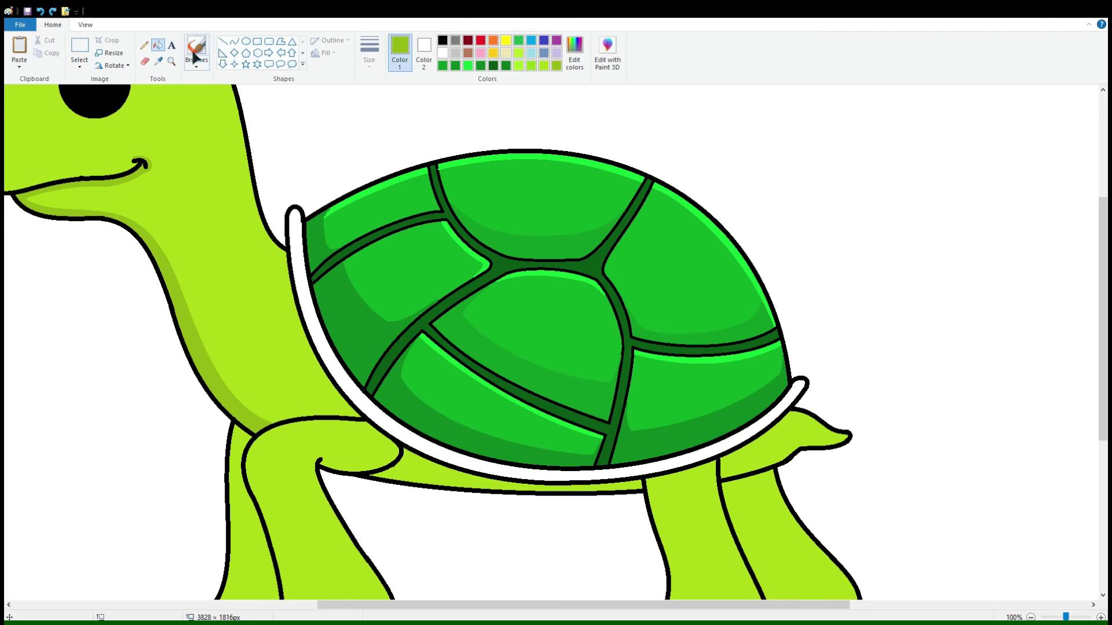
# Step: Sample the bright highlight green from the shell and fill the shell's white rim with it
pyautogui.click(158, 61)
pyautogui.click(440, 346)
pyautogui.click(451, 462)
# Step: Try the same bright green as the fill for the head, neck, legs, belly and tail
pyautogui.click(249, 360)
pyautogui.scroll(-1, 210, 322)
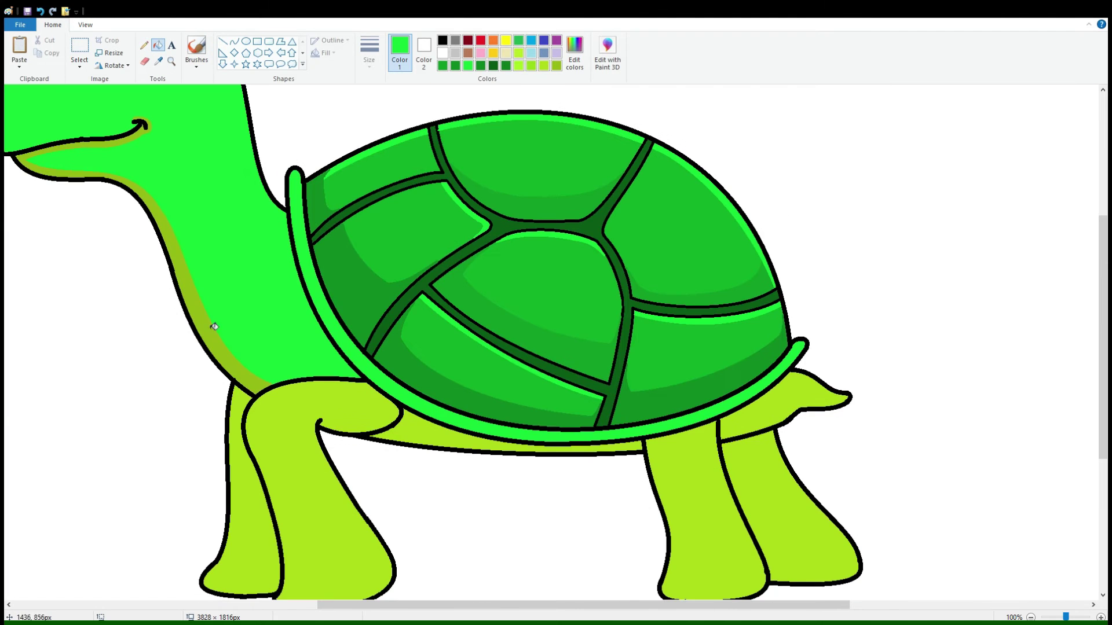
pyautogui.click(294, 449)
pyautogui.click(670, 509)
pyautogui.click(645, 448)
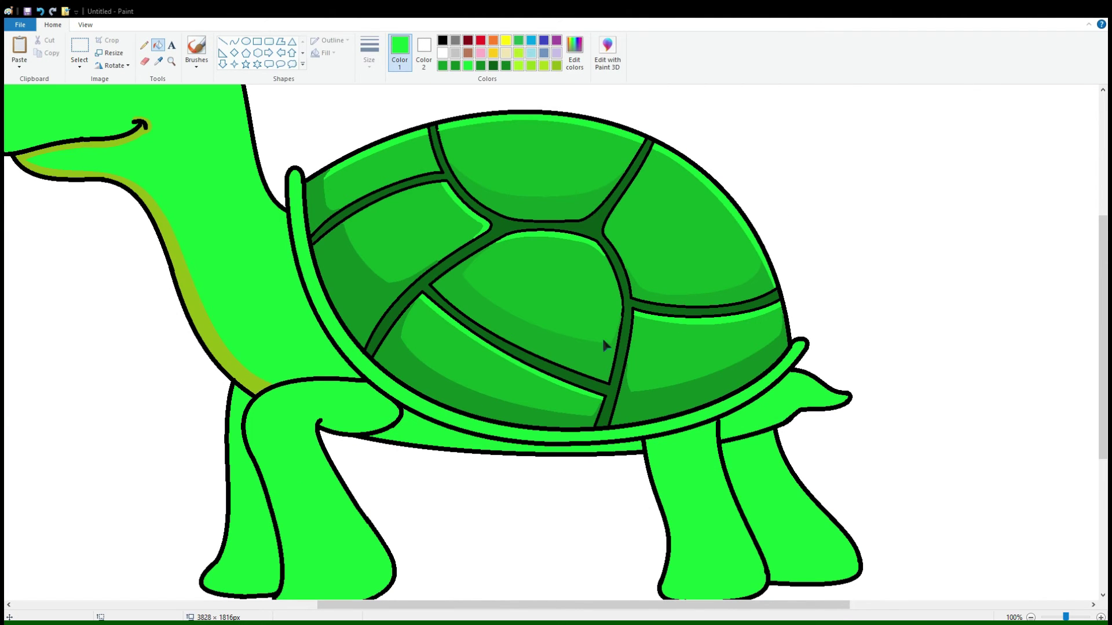
# Step: Refill the head, neck, legs, belly and tail with bright yellow-green and the jaw and neck shading with a slightly darker tone
pyautogui.scroll(3, 223, 360)
pyautogui.keyDown('ctrl'); pyautogui.scroll(-2, 296, 374); pyautogui.keyUp('ctrl')
pyautogui.keyDown('ctrl'); pyautogui.scroll(2, 429, 360); pyautogui.keyUp('ctrl')
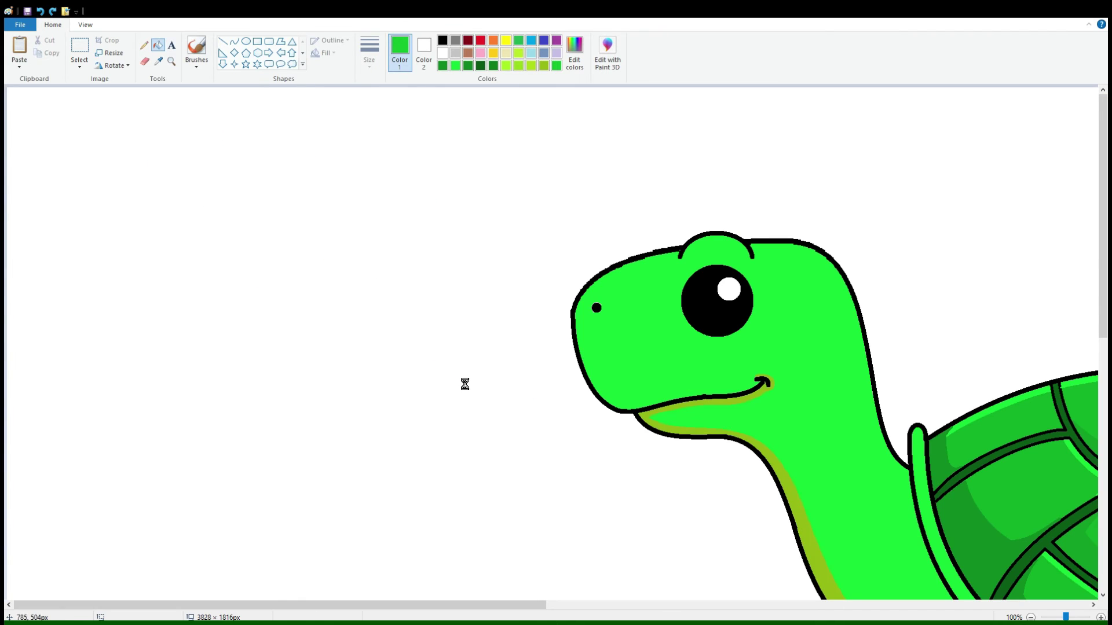
pyautogui.moveTo(432, 609); pyautogui.dragTo(640, 608)
pyautogui.click(519, 53)
pyautogui.click(390, 390)
pyautogui.scroll(-5, 390, 390)
pyautogui.click(539, 551)
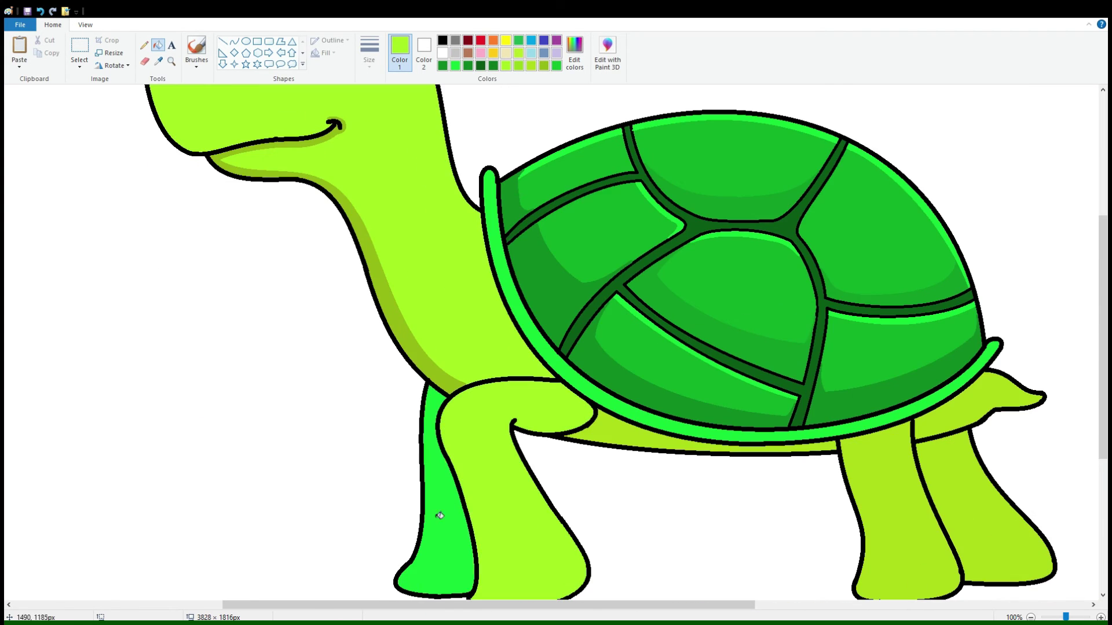
pyautogui.click(440, 551)
pyautogui.click(898, 550)
pyautogui.click(996, 521)
pyautogui.click(837, 452)
pyautogui.click(405, 342)
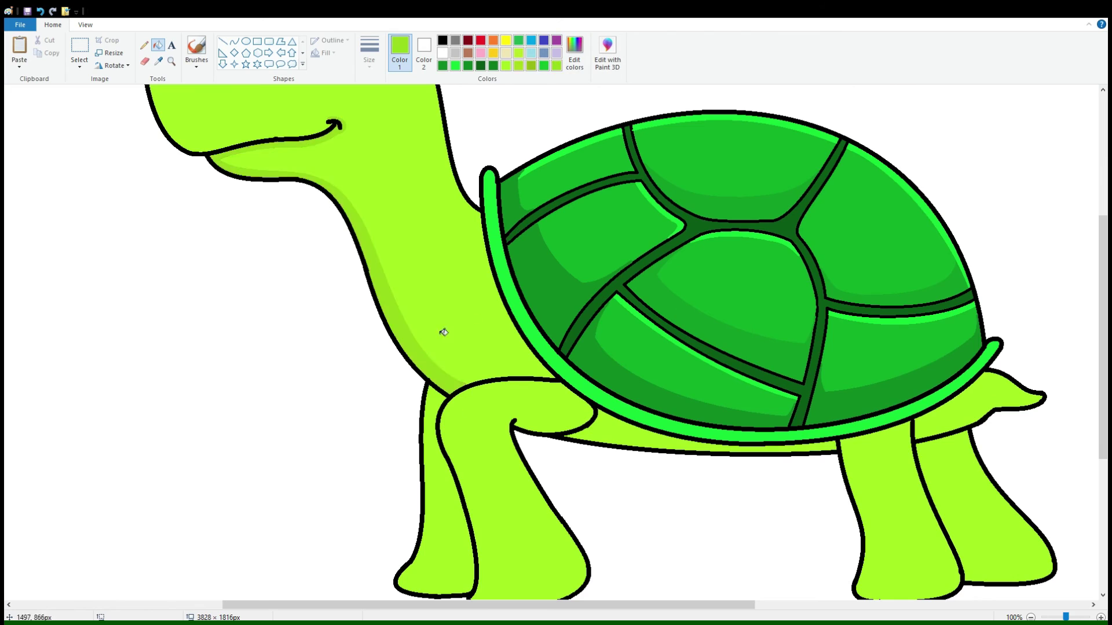
# Step: Draw a darker-green circular ring about 22 px wide around the nostril and centre it on the black dot
pyautogui.scroll(3, 475, 320)
pyautogui.scroll(3, 448, 296)
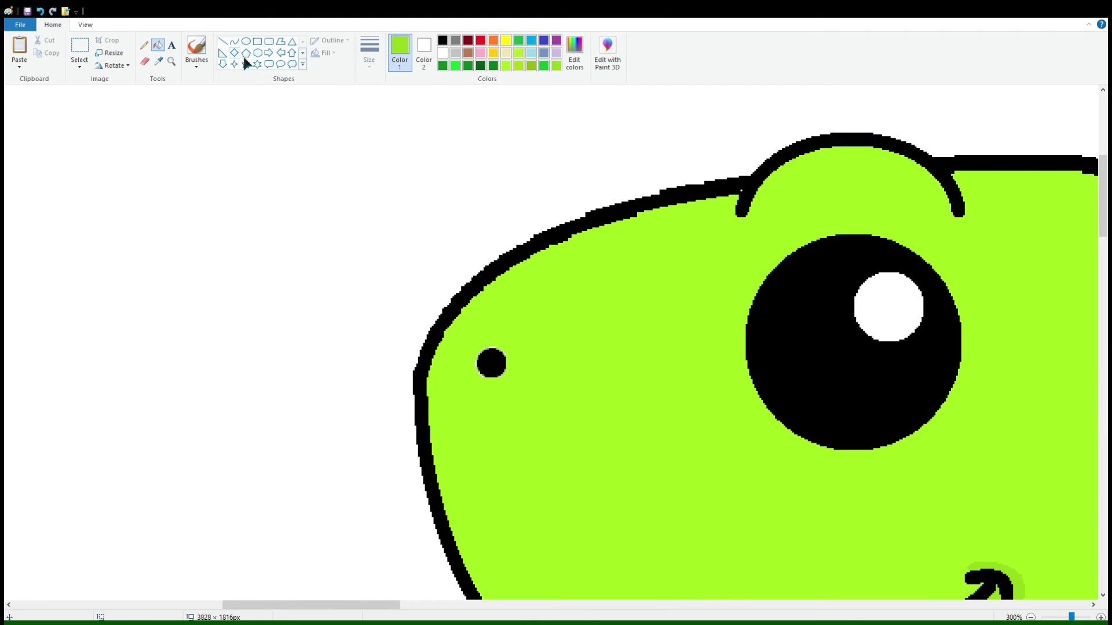
pyautogui.moveTo(471, 344); pyautogui.dragTo(512, 389)
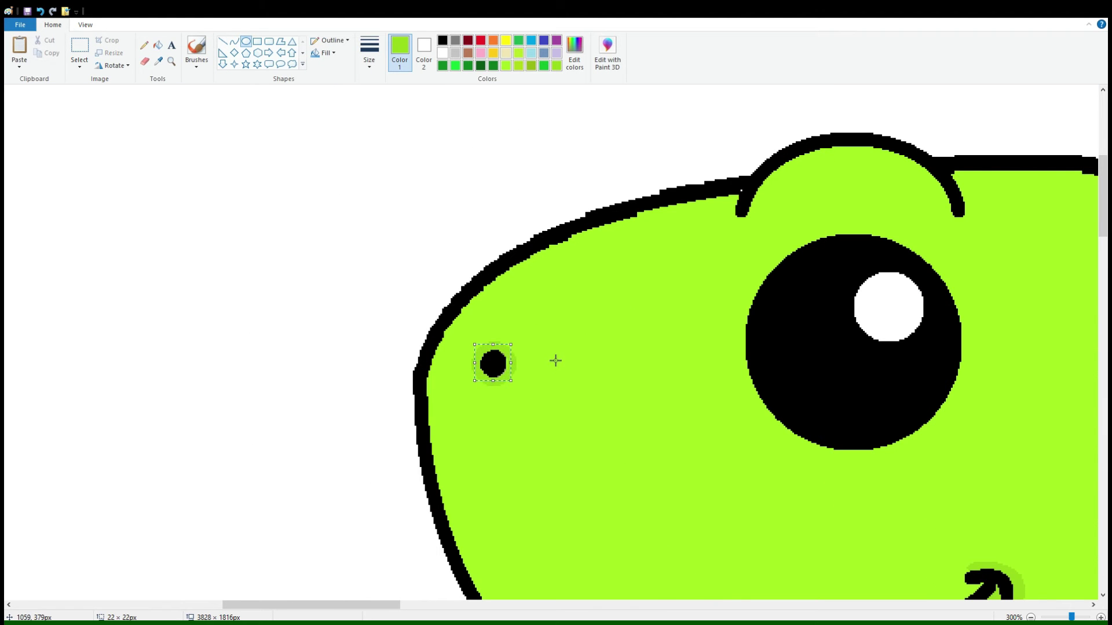
pyautogui.press('Left')
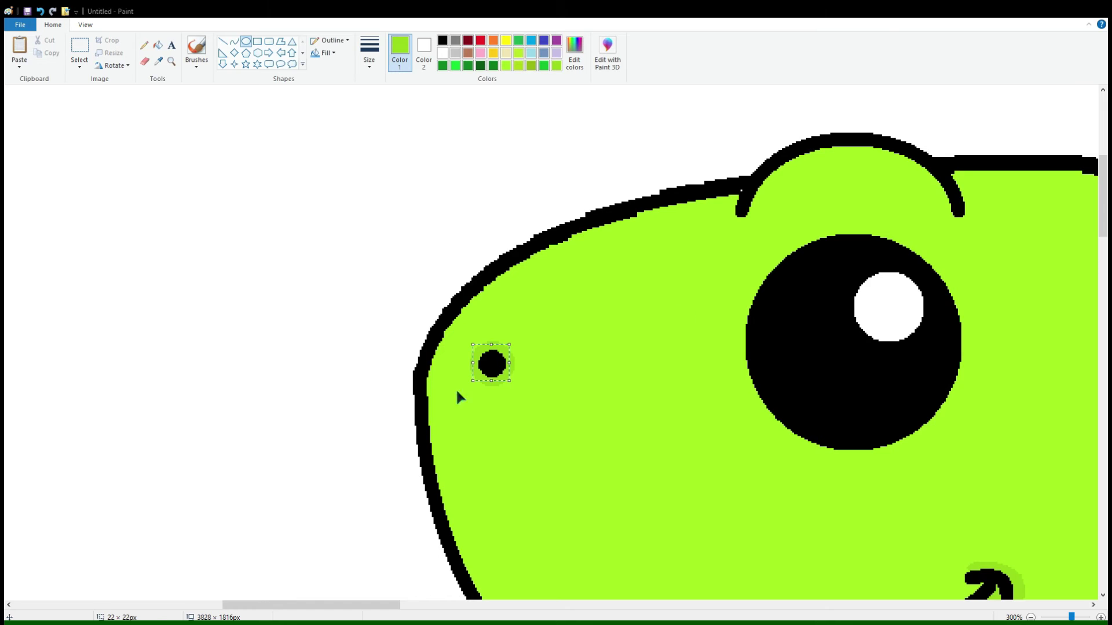
pyautogui.click(458, 397)
pyautogui.scroll(-2, 556, 342)
pyautogui.scroll(2, 550, 343)
pyautogui.hscroll(5, 551, 343)
pyautogui.hscroll(-3, 350, 196)
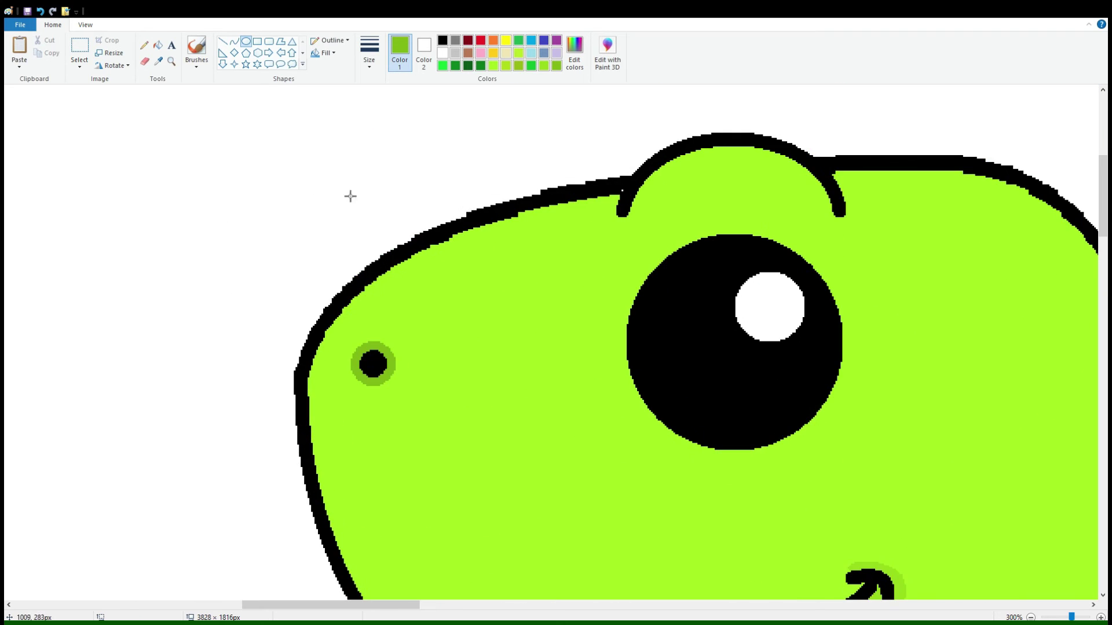
# Step: Draw a curved shading edge along the muzzle's lower front and above the mouth line, and fill the enclosed area with darker green
pyautogui.click(234, 41)
pyautogui.scroll(-4, 351, 237)
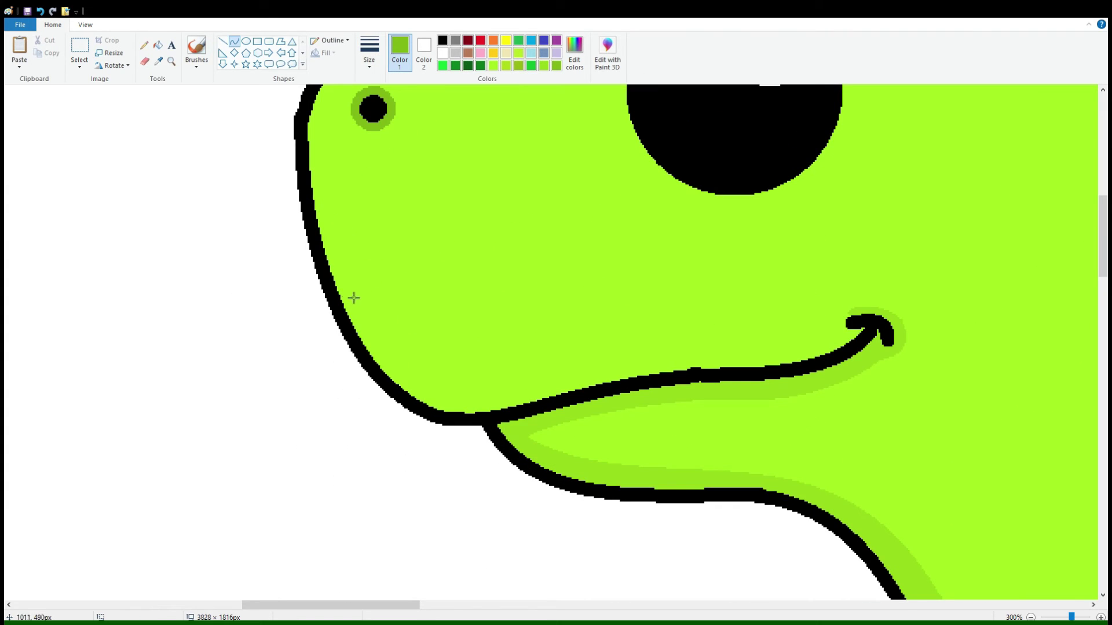
pyautogui.moveTo(333, 269)
pyautogui.mouseDown()
pyautogui.moveTo(422, 355)
pyautogui.moveTo(513, 380)
pyautogui.mouseUp()
pyautogui.moveTo(463, 371)
pyautogui.mouseDown()
pyautogui.moveTo(423, 355)
pyautogui.moveTo(440, 377)
pyautogui.mouseUp()
pyautogui.moveTo(504, 390)
pyautogui.mouseDown()
pyautogui.moveTo(714, 373)
pyautogui.moveTo(565, 372)
pyautogui.moveTo(634, 357)
pyautogui.mouseUp()
pyautogui.click(158, 44)
pyautogui.click(446, 382)
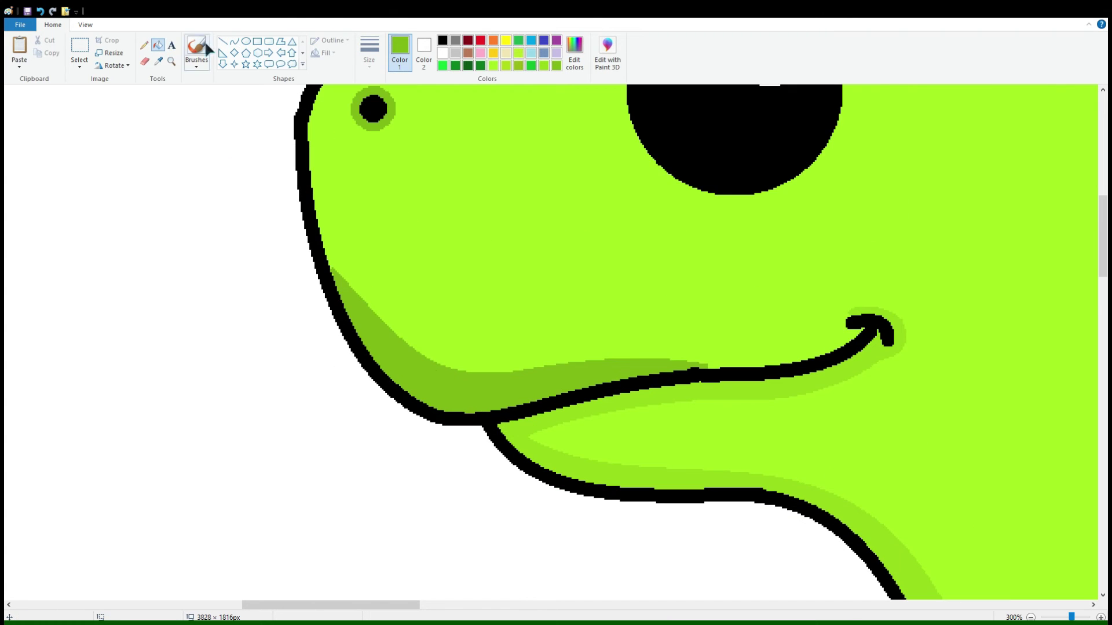
# Step: Draw an arched shading edge inside the brow bump above the eye and fill the band over it with slightly darker yellow-green
pyautogui.moveTo(397, 606); pyautogui.dragTo(525, 610)
pyautogui.scroll(-3, 382, 287)
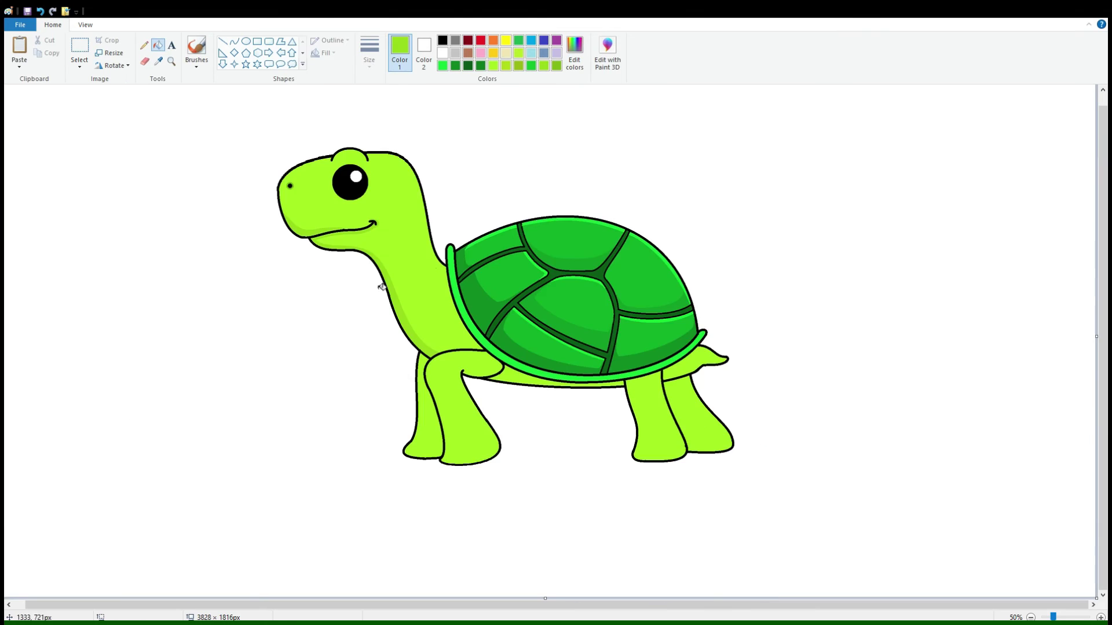
pyautogui.scroll(3, 383, 287)
pyautogui.click(234, 41)
pyautogui.moveTo(502, 288); pyautogui.dragTo(782, 288)
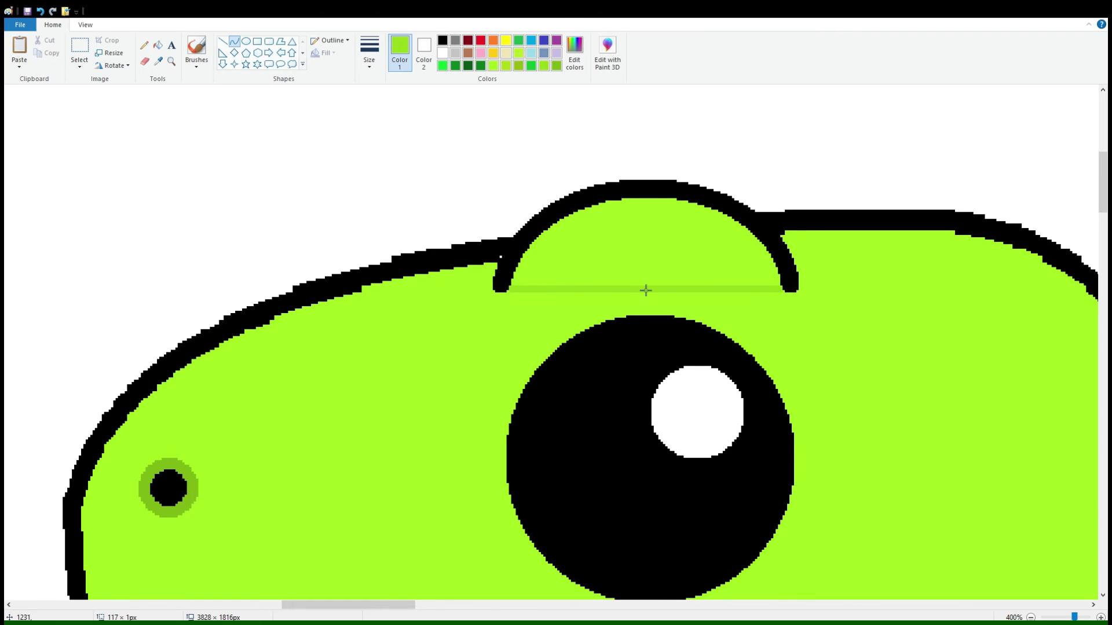
pyautogui.moveTo(646, 290); pyautogui.dragTo(600, 217)
pyautogui.click(158, 45)
pyautogui.click(602, 218)
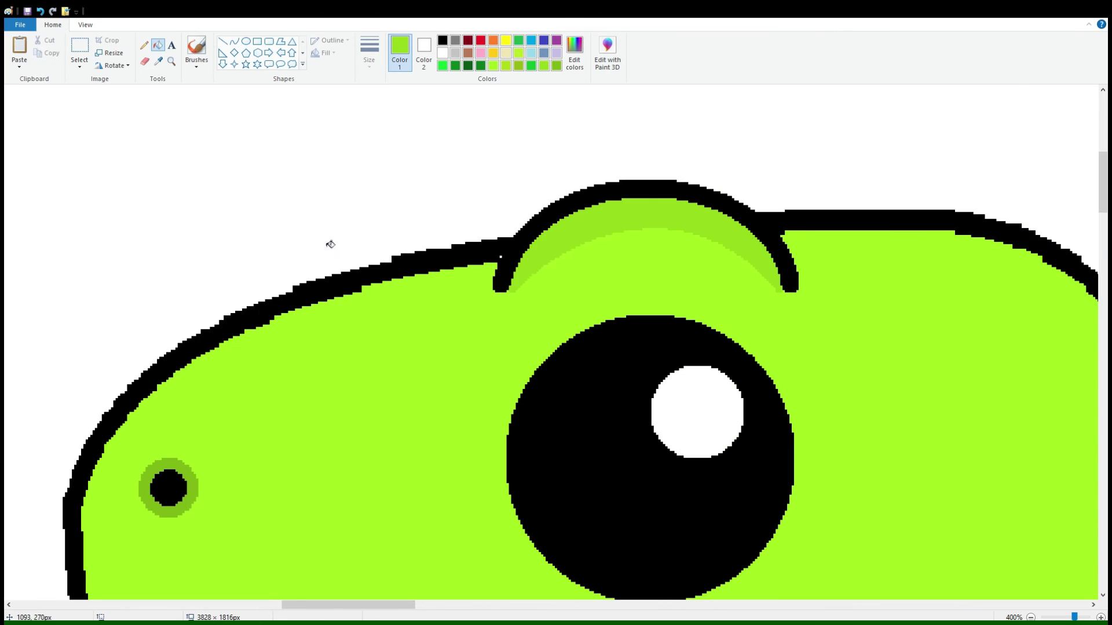
# Step: Add a curved shading edge across the neck base and along the shell rim, and fill the enclosed area with slightly darker yellow-green
pyautogui.scroll(-3, 330, 243)
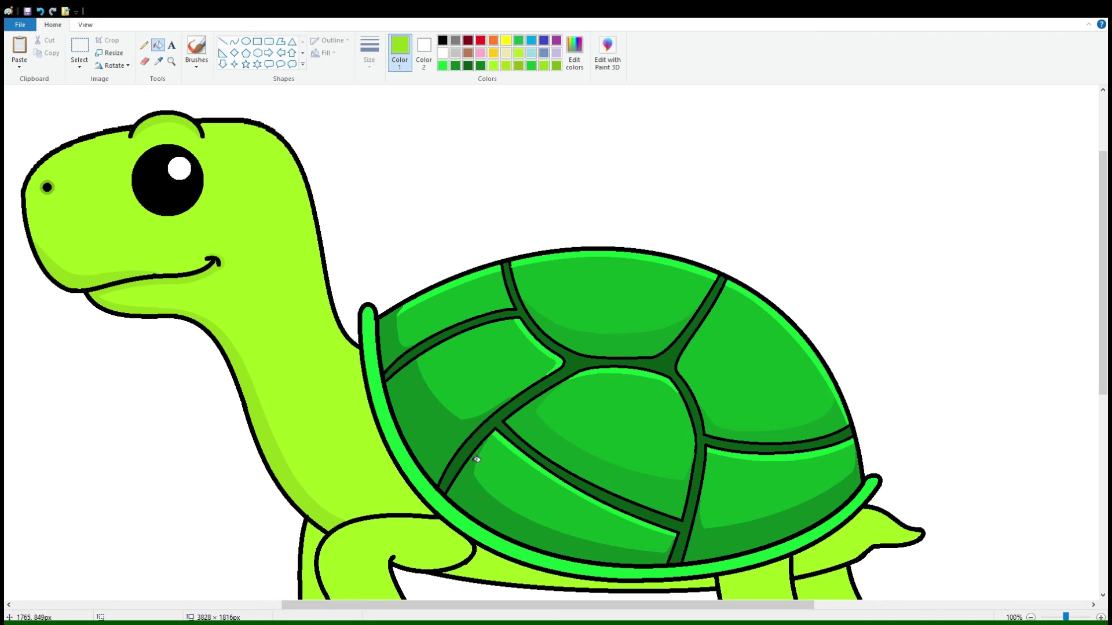
pyautogui.click(234, 41)
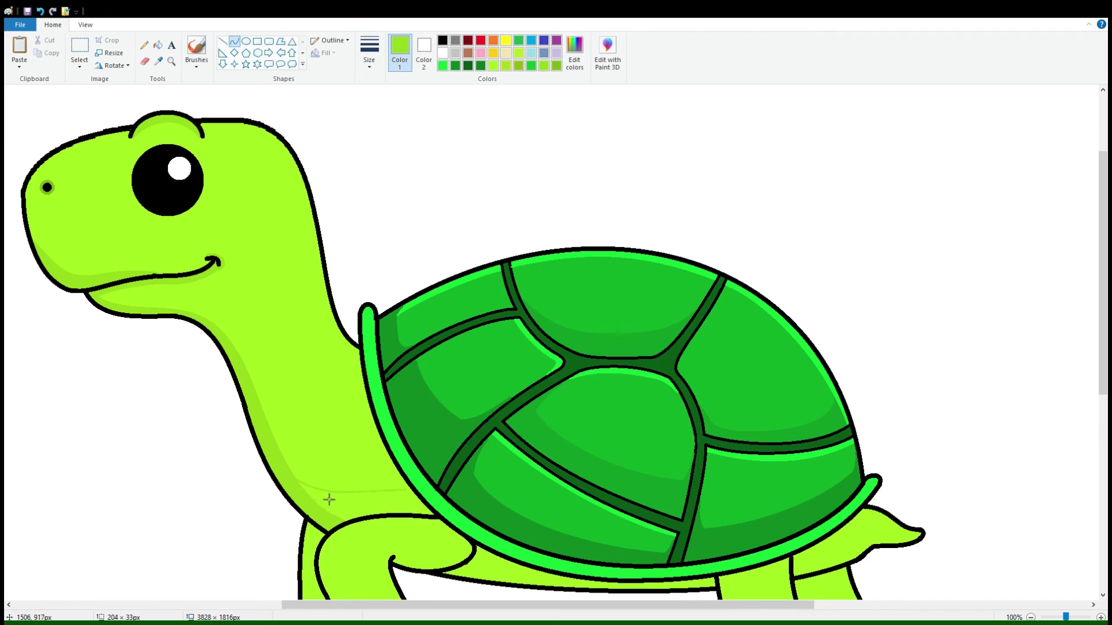
pyautogui.scroll(1, 318, 475)
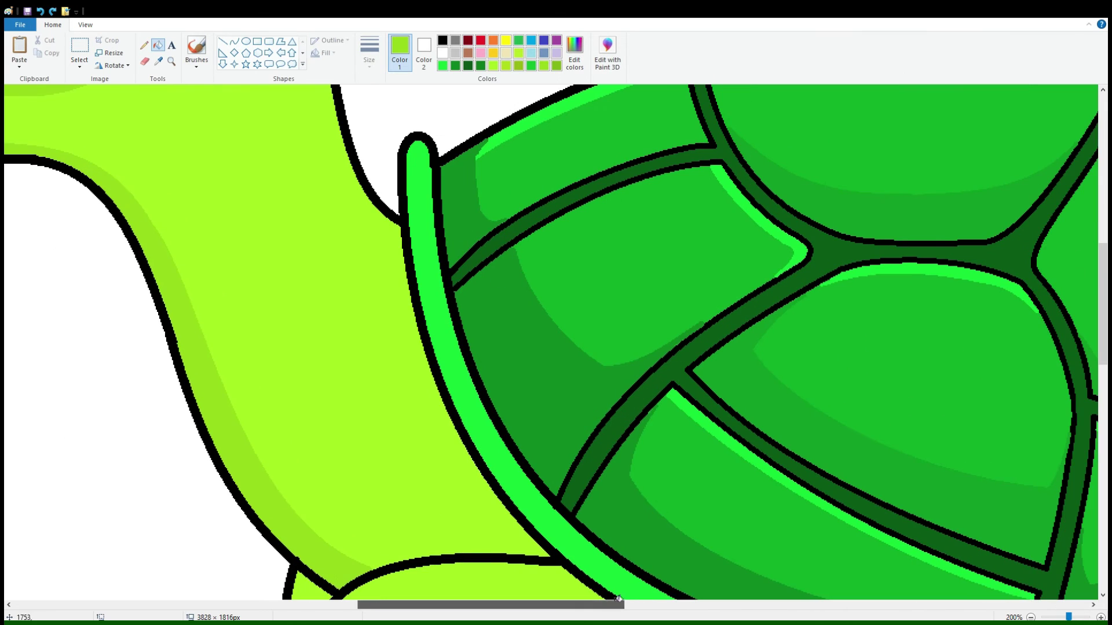
pyautogui.moveTo(237, 416); pyautogui.dragTo(437, 453)
pyautogui.moveTo(437, 453); pyautogui.dragTo(414, 487)
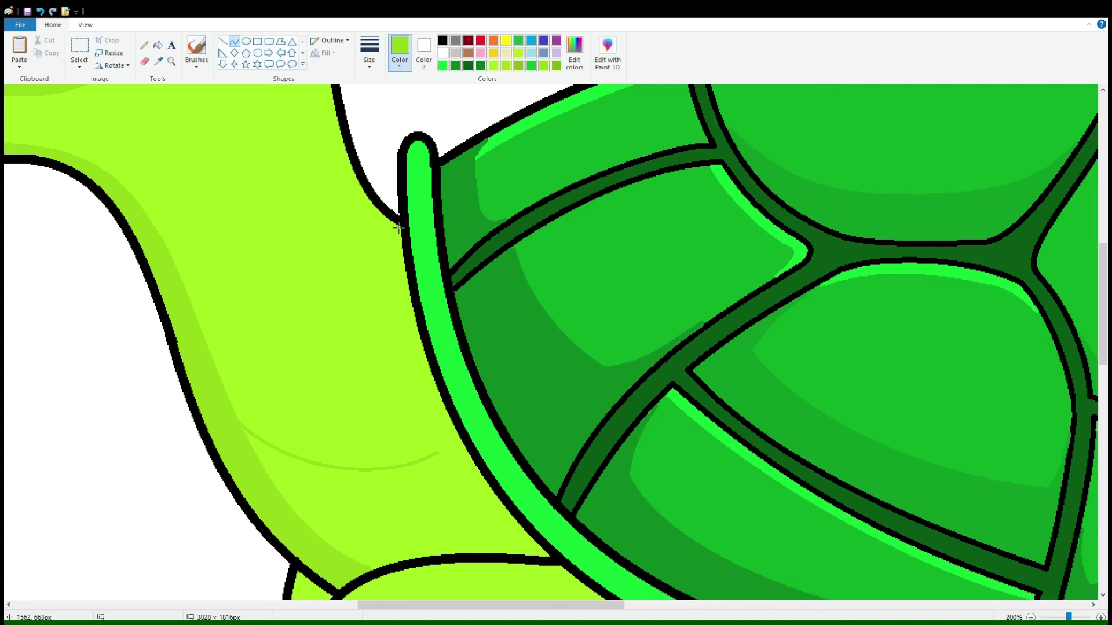
pyautogui.click(158, 45)
pyautogui.scroll(-1, 363, 506)
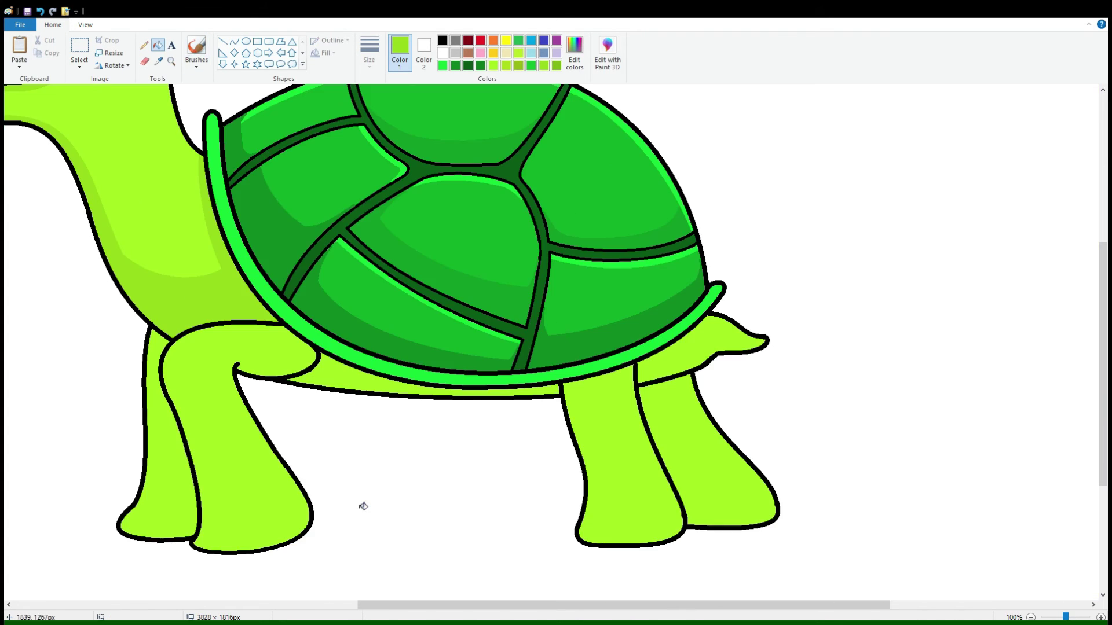
# Step: Draw three black toenail arcs along the bottom edge of the far front foot
pyautogui.scroll(1, 363, 507)
pyautogui.scroll(-5, 297, 509)
pyautogui.click(234, 42)
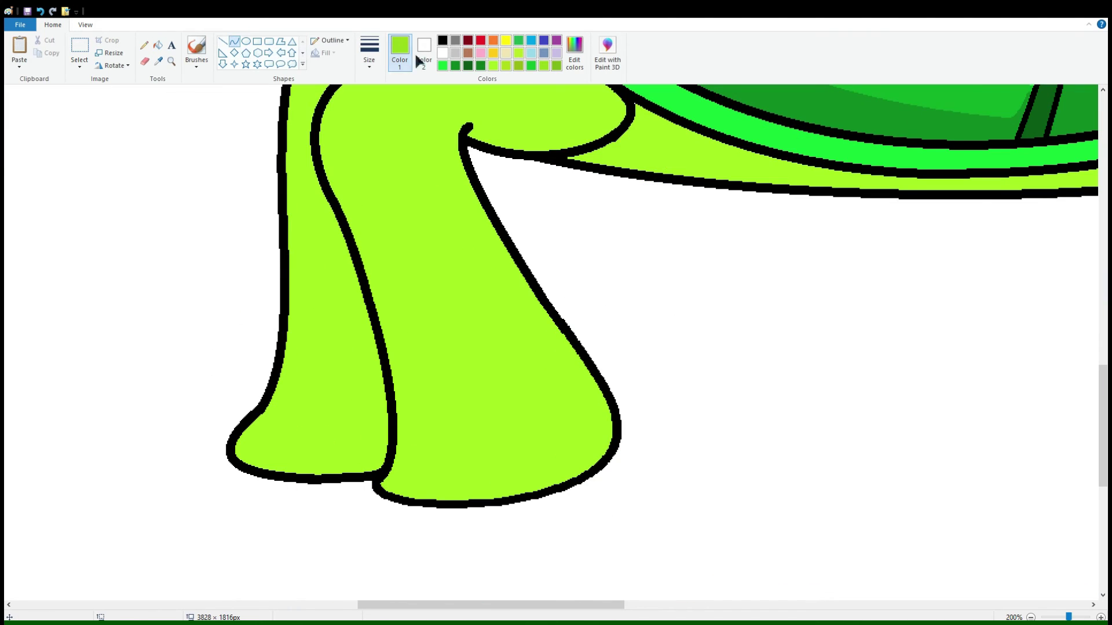
pyautogui.moveTo(237, 458); pyautogui.dragTo(271, 476)
pyautogui.moveTo(255, 459)
pyautogui.mouseDown()
pyautogui.moveTo(250, 440)
pyautogui.moveTo(318, 476)
pyautogui.mouseUp()
pyautogui.click(253, 445)
pyautogui.click(297, 451)
pyautogui.moveTo(296, 466)
pyautogui.mouseDown()
pyautogui.moveTo(295, 447)
pyautogui.moveTo(340, 448)
pyautogui.mouseUp()
pyautogui.click(340, 451)
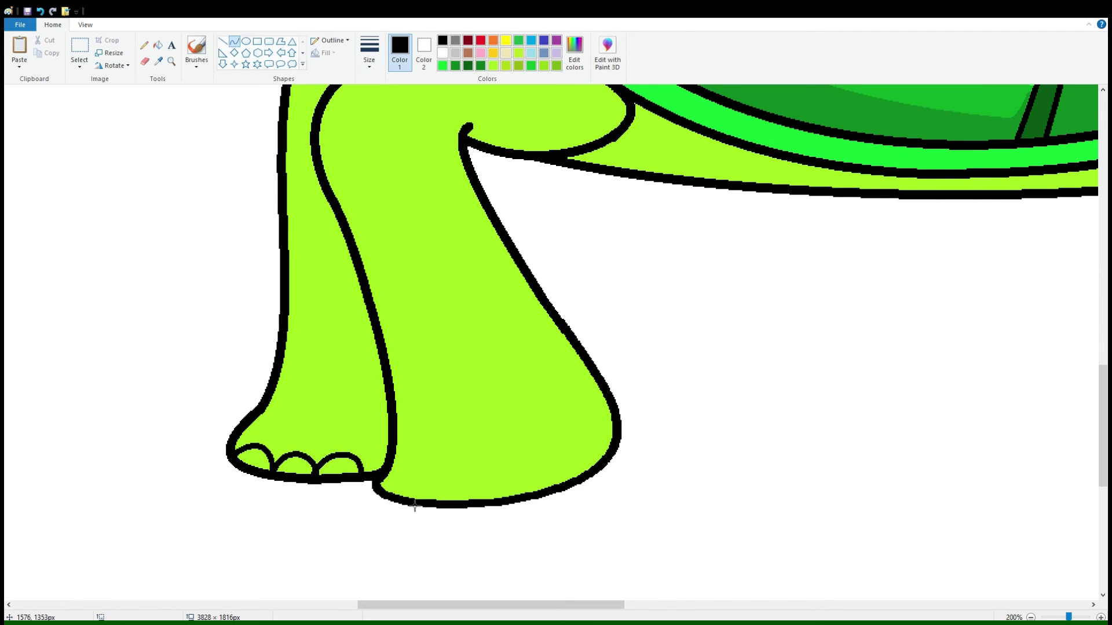
# Step: Draw three larger black toenail arcs along the bottom edge of the near front foot
pyautogui.moveTo(492, 511); pyautogui.dragTo(470, 505)
pyautogui.moveTo(429, 503)
pyautogui.mouseDown()
pyautogui.moveTo(434, 460)
pyautogui.moveTo(422, 459)
pyautogui.moveTo(474, 508)
pyautogui.moveTo(550, 495)
pyautogui.mouseUp()
pyautogui.moveTo(510, 495)
pyautogui.mouseDown()
pyautogui.moveTo(513, 461)
pyautogui.moveTo(605, 454)
pyautogui.mouseUp()
pyautogui.click(582, 488)
pyautogui.scroll(-3, 653, 459)
pyautogui.scroll(5, 653, 459)
# Step: Draw two shading curves meeting at a peak on the far front leg and fill the area around them with slightly darker yellow-green
pyautogui.click(157, 45)
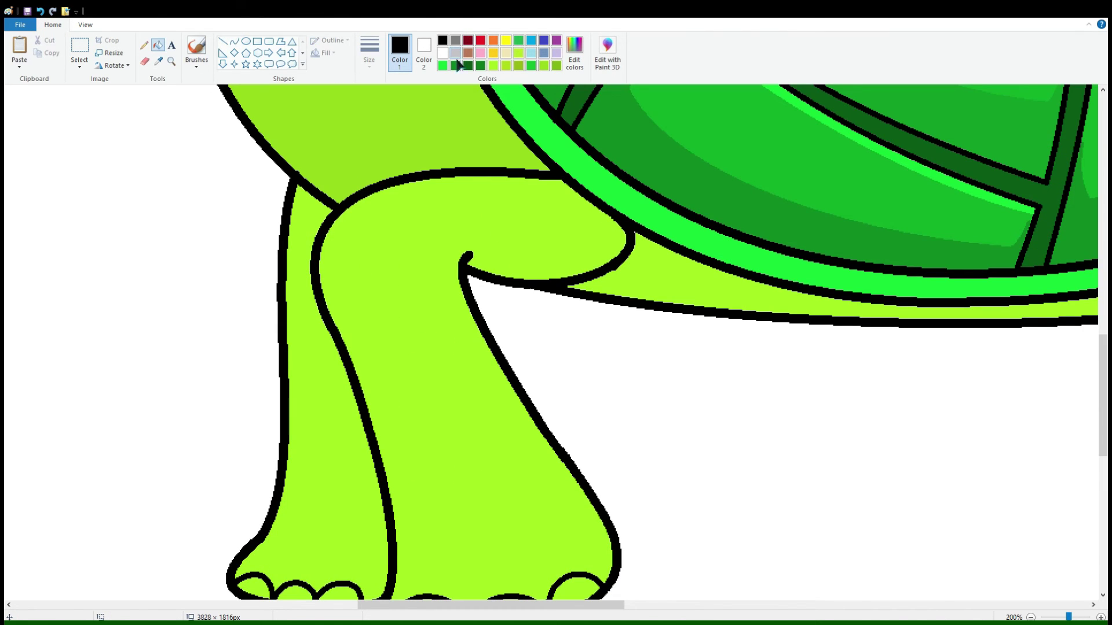
pyautogui.scroll(-2, 406, 264)
pyautogui.click(234, 41)
pyautogui.scroll(4, 298, 169)
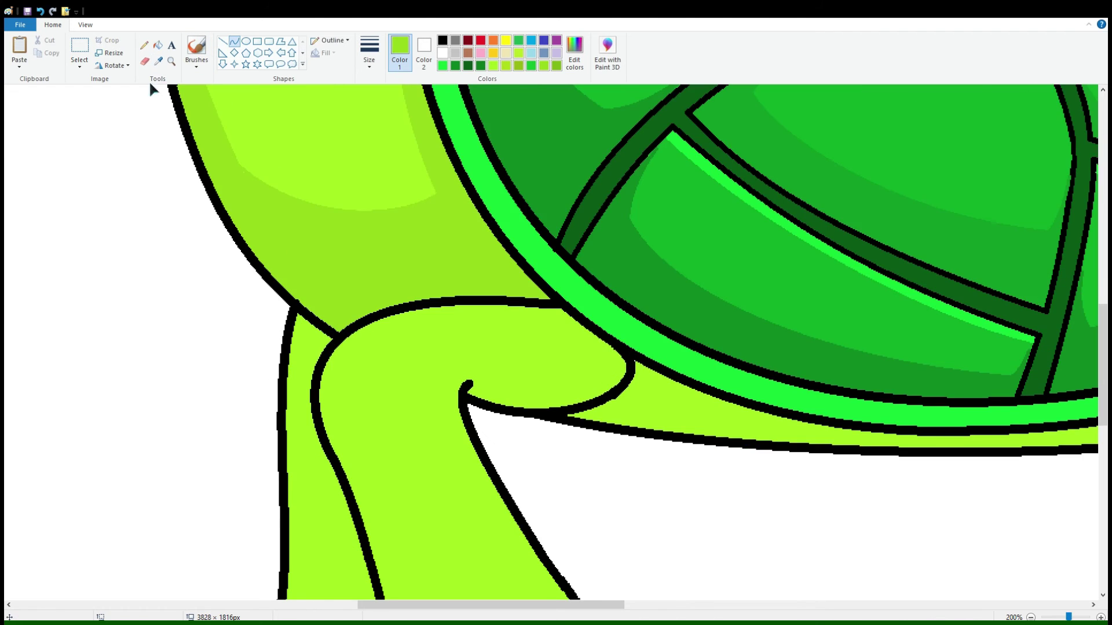
pyautogui.scroll(-4, 300, 201)
pyautogui.moveTo(314, 267); pyautogui.dragTo(267, 412)
pyautogui.moveTo(290, 340); pyautogui.dragTo(358, 332)
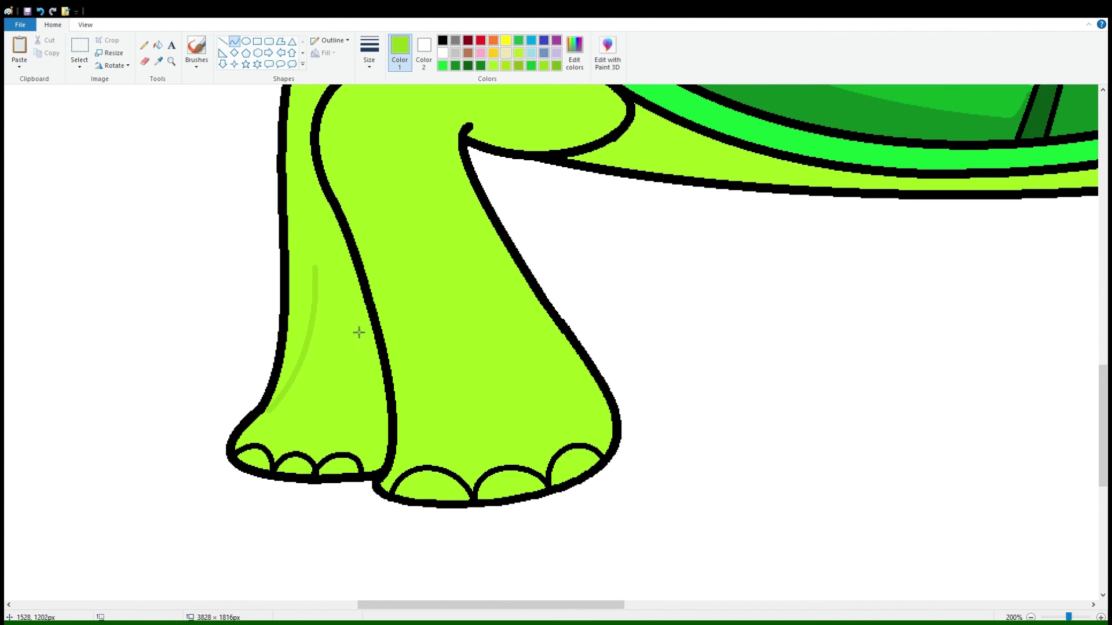
pyautogui.moveTo(314, 267)
pyautogui.mouseDown()
pyautogui.moveTo(385, 364)
pyautogui.moveTo(380, 466)
pyautogui.mouseUp()
pyautogui.moveTo(355, 362); pyautogui.dragTo(363, 324)
pyautogui.click(158, 44)
pyautogui.click(369, 296)
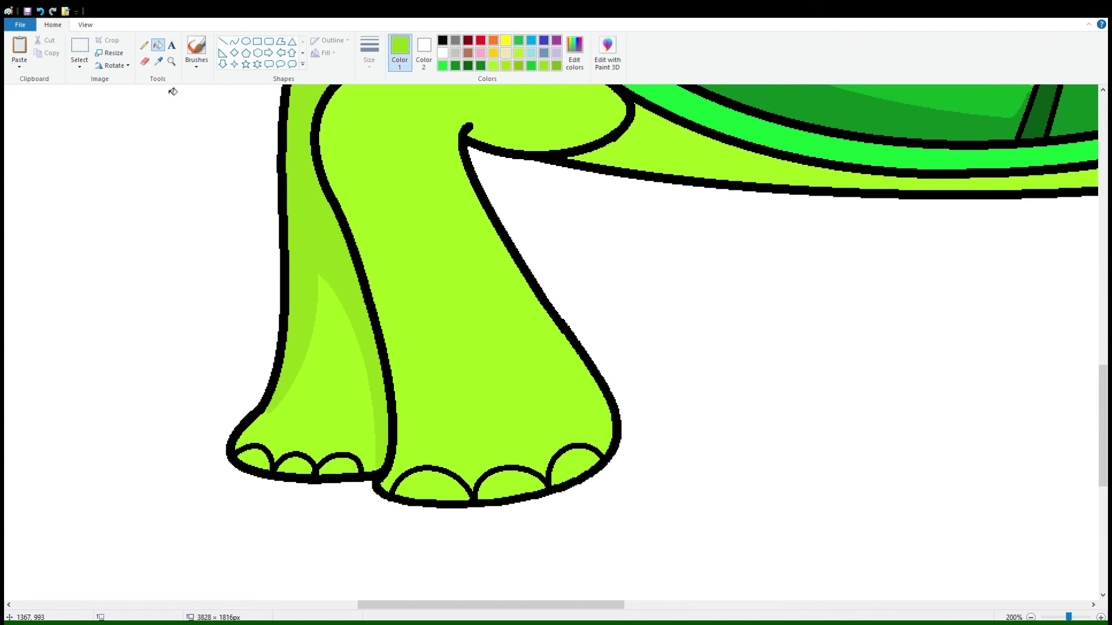
# Step: Round off the pointed peak of the light area on the far front leg and smooth its shading edges
pyautogui.click(234, 41)
pyautogui.moveTo(310, 392)
pyautogui.mouseDown()
pyautogui.moveTo(315, 248)
pyautogui.moveTo(310, 298)
pyautogui.mouseUp()
pyautogui.click(157, 45)
pyautogui.click(222, 41)
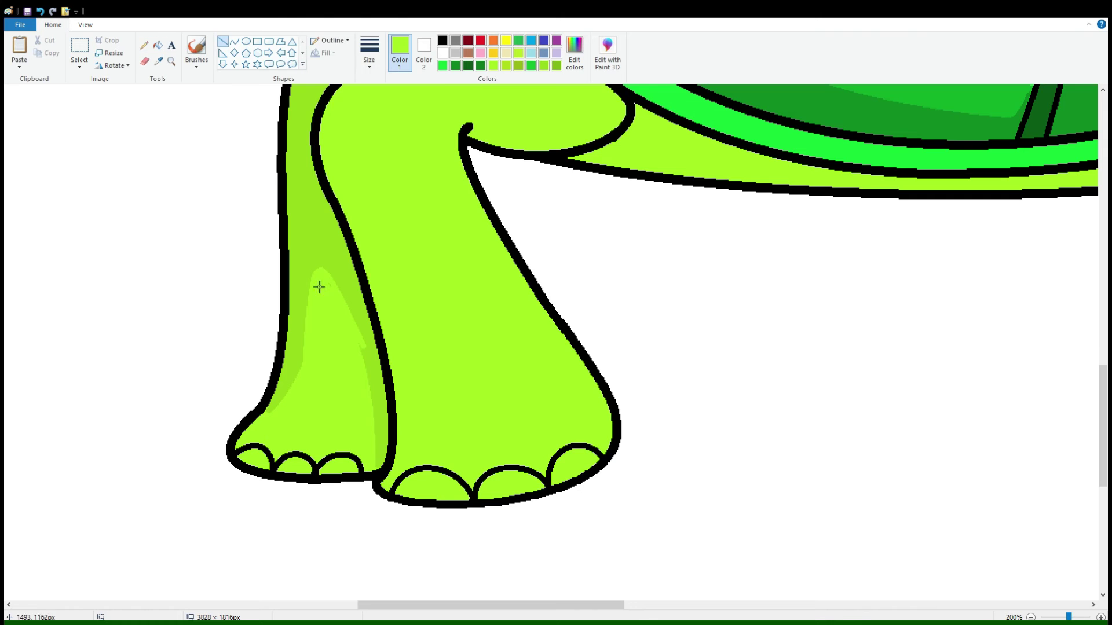
pyautogui.hotkey('ctrl', 'z')
# Step: Draw slightly darker yellow-green shading curves inside the near front leg, around the shoulder and along the front edge down to the toenails
pyautogui.scroll(3, 472, 201)
pyautogui.click(234, 41)
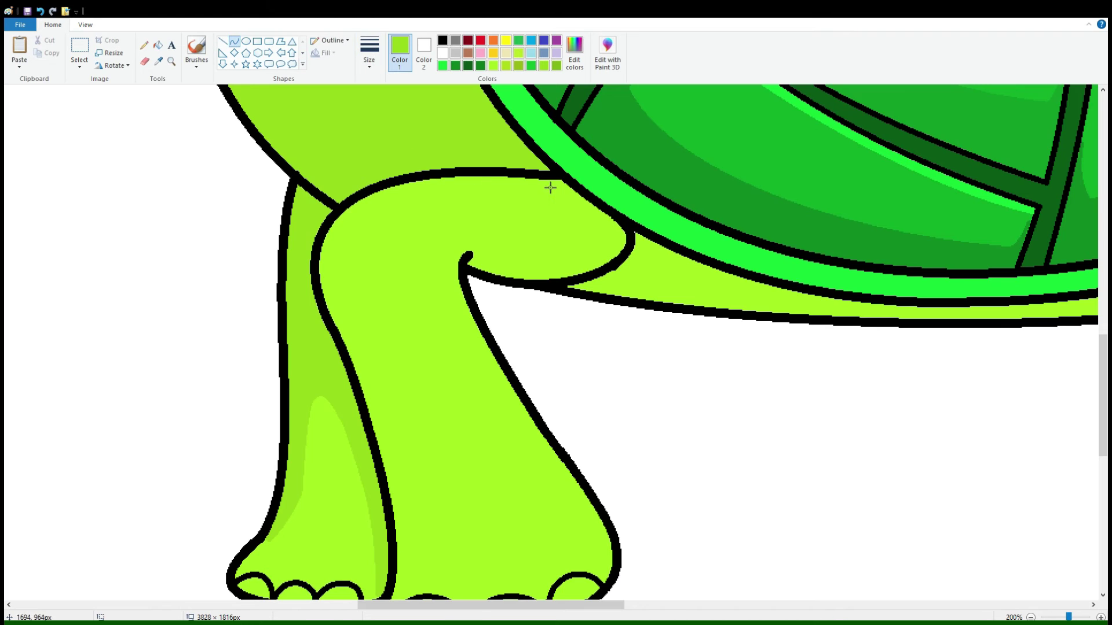
pyautogui.moveTo(525, 180); pyautogui.dragTo(564, 281)
pyautogui.moveTo(566, 191); pyautogui.dragTo(609, 237)
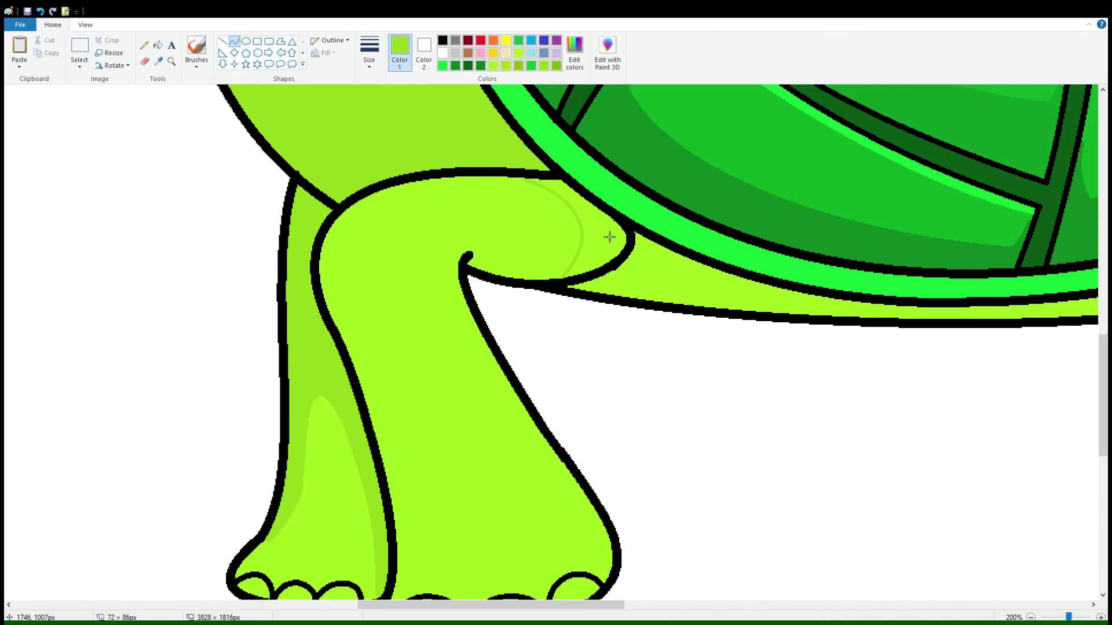
pyautogui.moveTo(524, 180); pyautogui.dragTo(355, 211)
pyautogui.moveTo(343, 267); pyautogui.dragTo(332, 265)
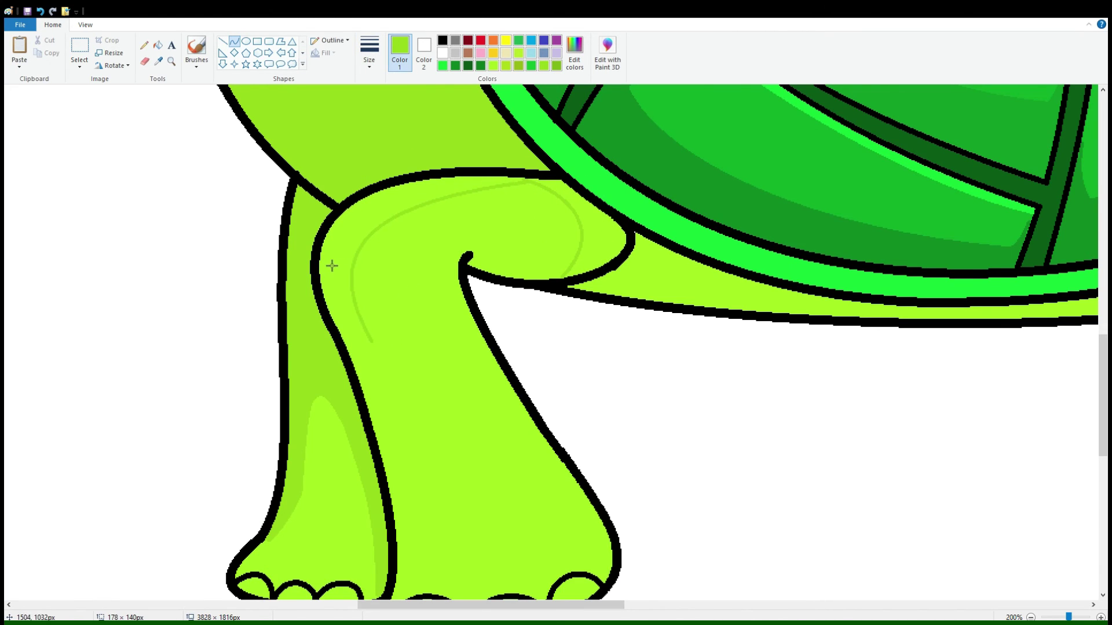
pyautogui.click(484, 487)
pyautogui.scroll(-3, 328, 221)
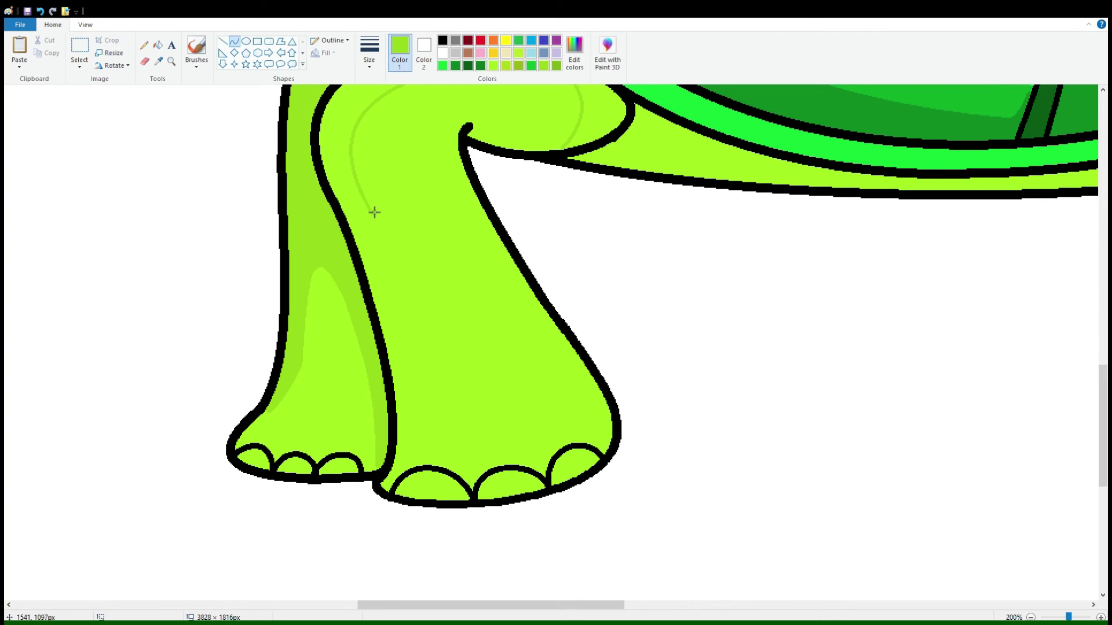
pyautogui.moveTo(374, 212)
pyautogui.mouseDown()
pyautogui.moveTo(407, 389)
pyautogui.moveTo(400, 465)
pyautogui.moveTo(429, 467)
pyautogui.mouseUp()
pyautogui.moveTo(427, 304); pyautogui.dragTo(463, 383)
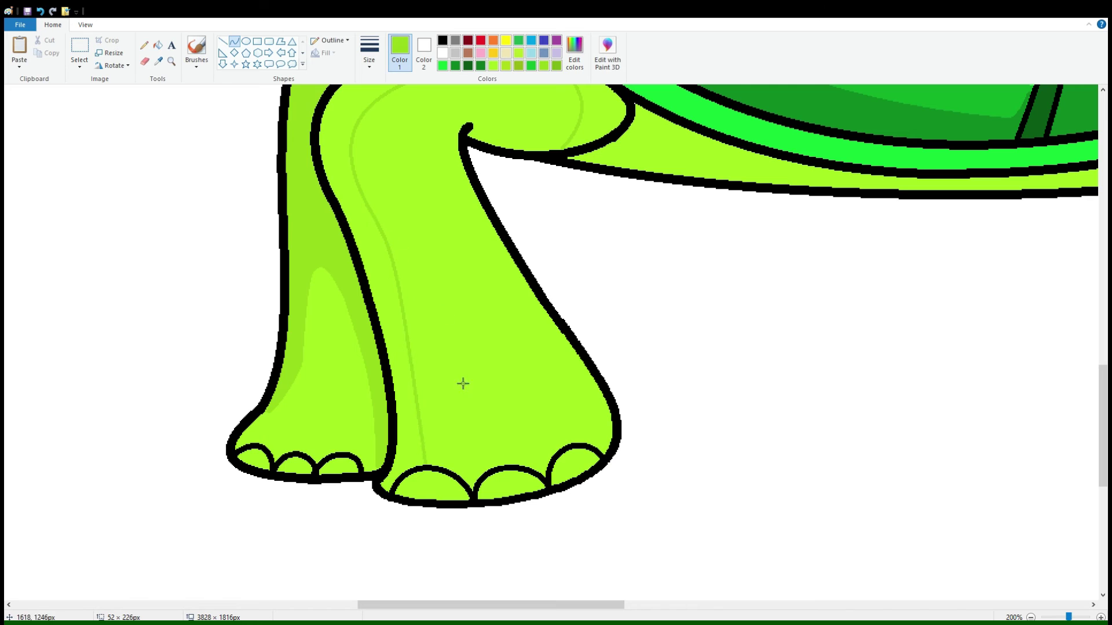
# Step: Fill the areas between the shading curves and the outline of the near front leg and shoulder with slightly darker yellow-green
pyautogui.click(157, 45)
pyautogui.scroll(5, 479, 226)
pyautogui.click(600, 365)
pyautogui.hotkey('ctrl', 'z')
pyautogui.click(604, 380)
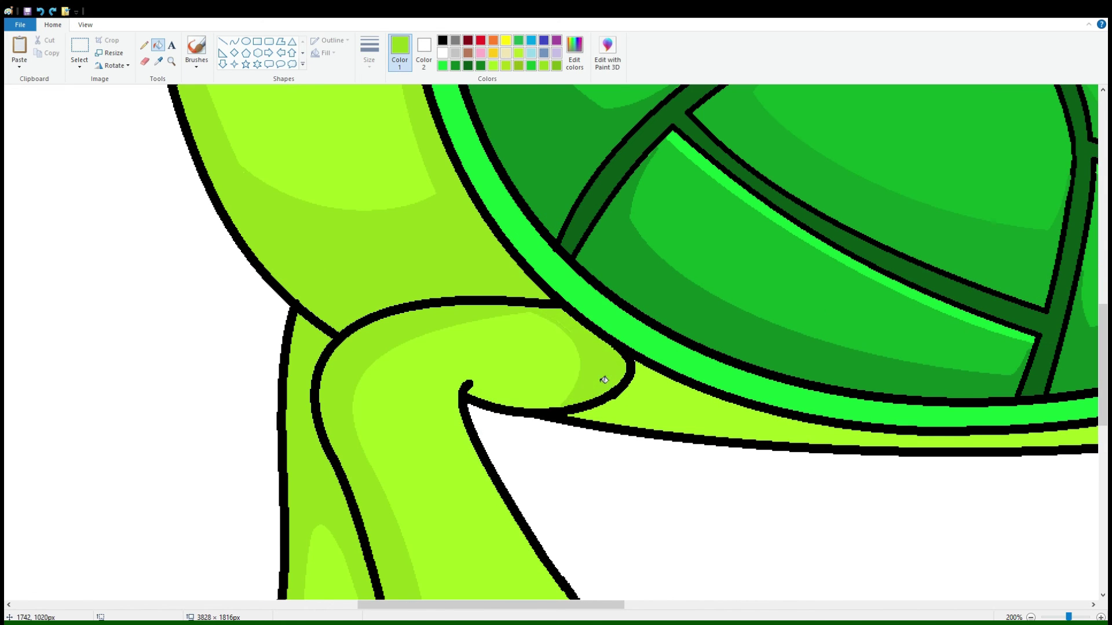
# Step: Smooth the corner where the two shading curves meet at the top of the near front shoulder
pyautogui.scroll(-3, 604, 380)
pyautogui.click(234, 41)
pyautogui.moveTo(519, 204); pyautogui.dragTo(548, 194)
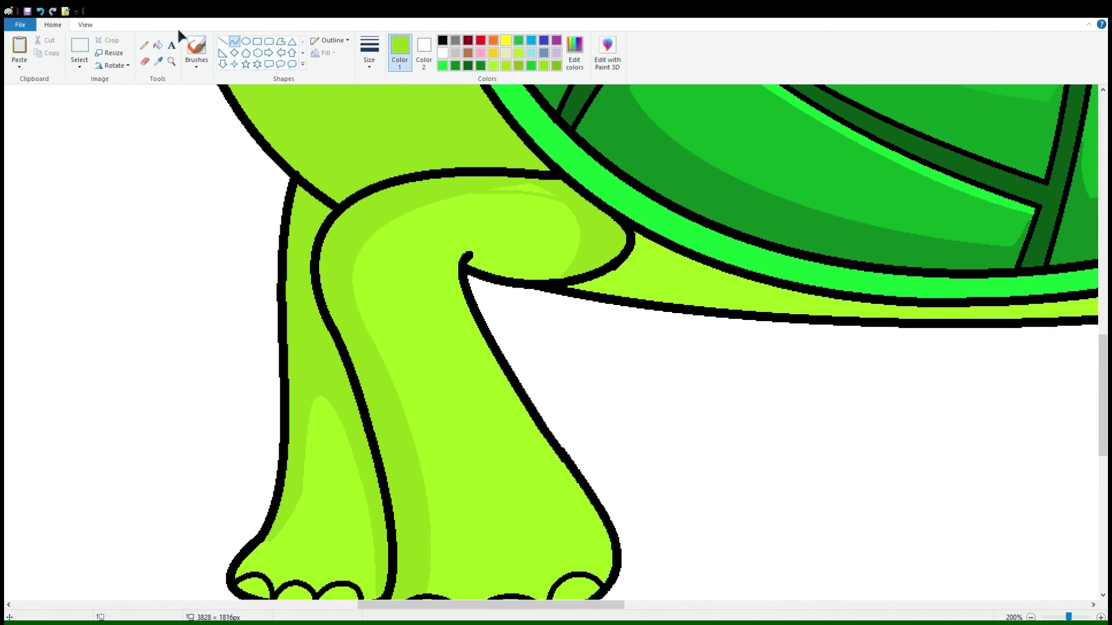
pyautogui.click(157, 44)
pyautogui.scroll(-3, 533, 186)
pyautogui.moveTo(534, 604); pyautogui.dragTo(721, 604)
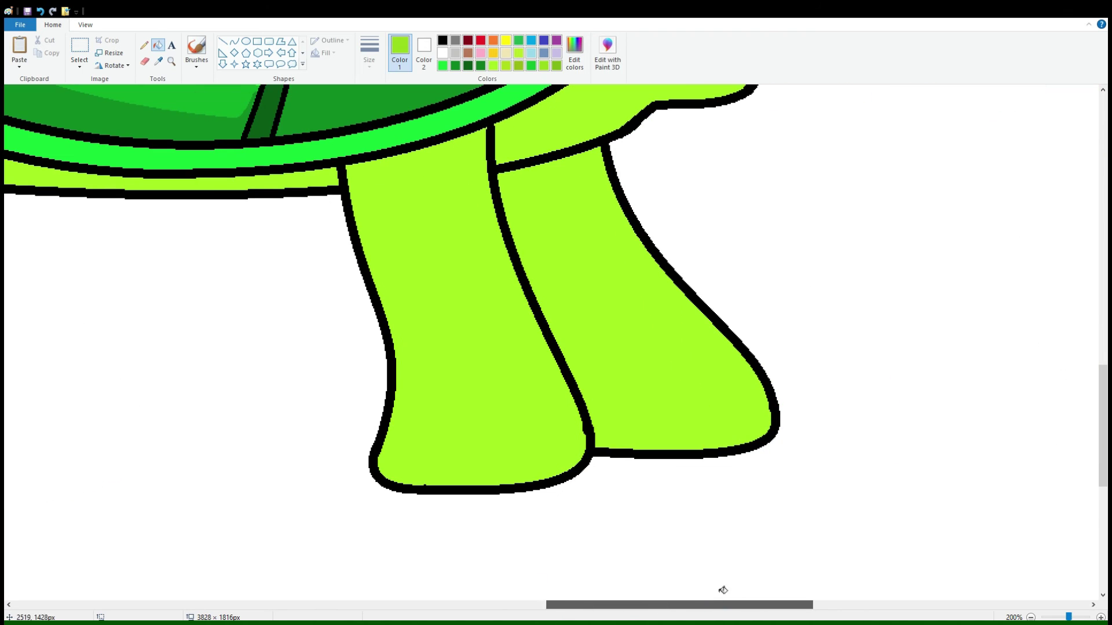
pyautogui.click(234, 42)
pyautogui.moveTo(397, 182); pyautogui.dragTo(437, 443)
pyautogui.moveTo(421, 243); pyautogui.dragTo(437, 347)
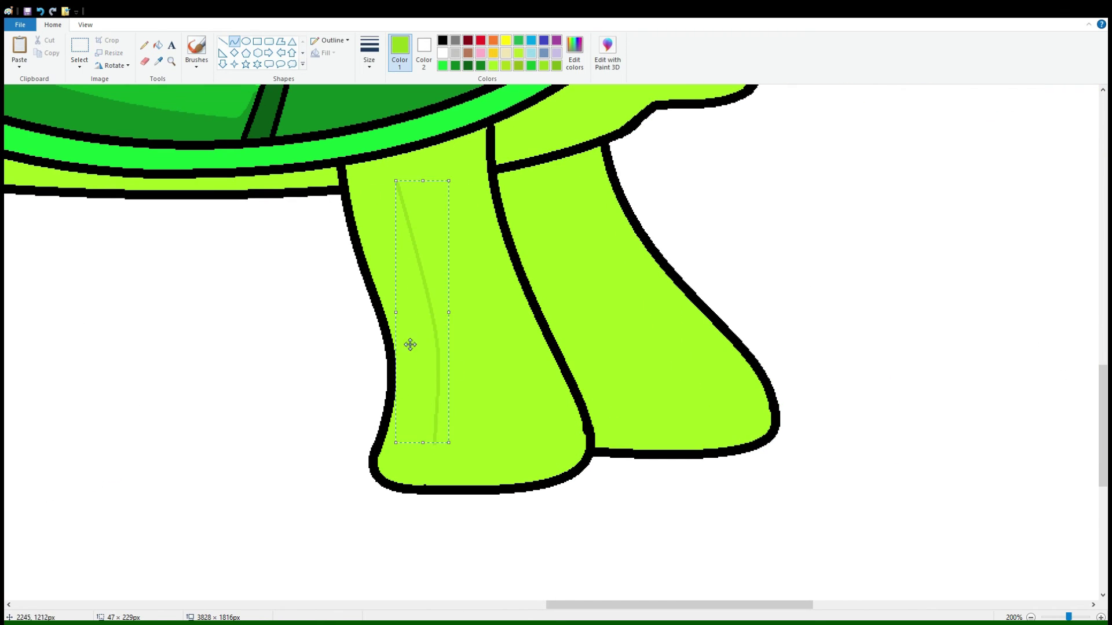
pyautogui.hotkey('ctrl', 'z')
# Step: Draw three black toenail arcs along the bottom edge of the near hind foot
pyautogui.moveTo(377, 461)
pyautogui.mouseDown()
pyautogui.moveTo(446, 489)
pyautogui.moveTo(406, 463)
pyautogui.moveTo(405, 443)
pyautogui.mouseUp()
pyautogui.click(443, 40)
pyautogui.click(441, 458)
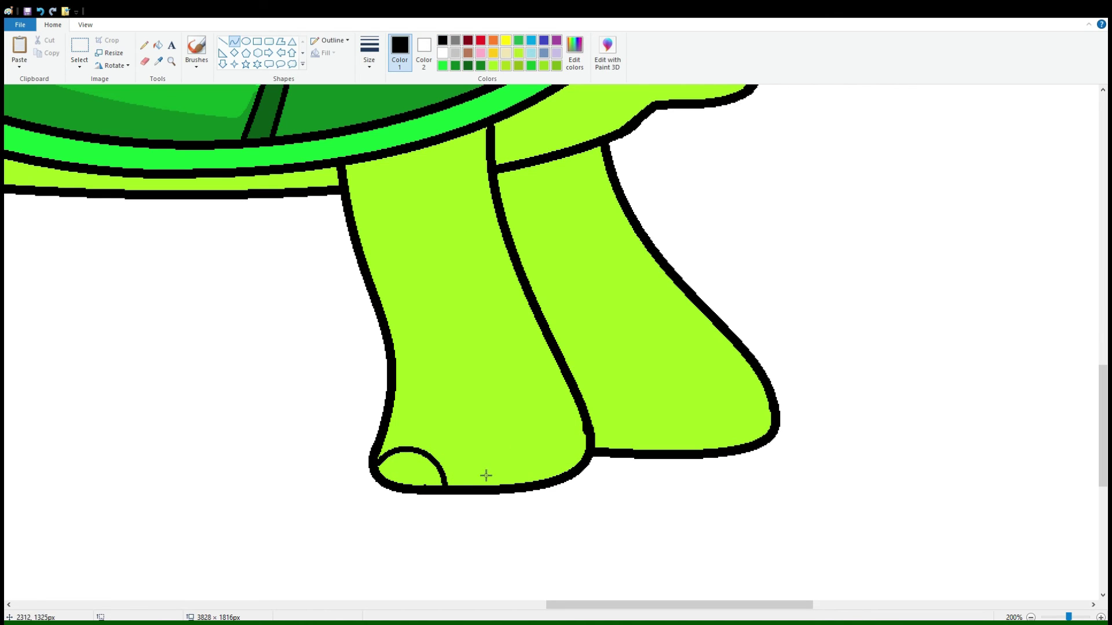
pyautogui.moveTo(446, 485)
pyautogui.mouseDown()
pyautogui.moveTo(521, 483)
pyautogui.moveTo(483, 445)
pyautogui.mouseUp()
pyautogui.click(498, 463)
pyautogui.moveTo(523, 482)
pyautogui.mouseDown()
pyautogui.moveTo(590, 465)
pyautogui.moveTo(564, 440)
pyautogui.mouseUp()
pyautogui.click(563, 439)
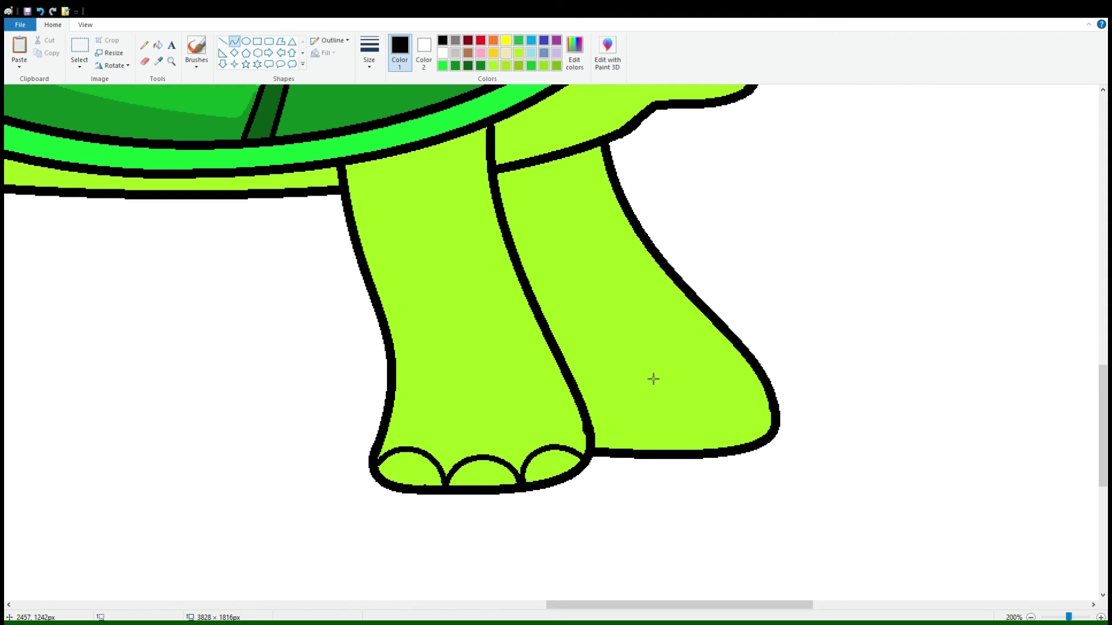
# Step: Draw three black toenail arcs along the bottom edge of the far hind foot
pyautogui.moveTo(592, 450)
pyautogui.mouseDown()
pyautogui.moveTo(651, 450)
pyautogui.moveTo(622, 413)
pyautogui.mouseUp()
pyautogui.click(622, 412)
pyautogui.moveTo(653, 450)
pyautogui.mouseDown()
pyautogui.moveTo(733, 447)
pyautogui.moveTo(693, 414)
pyautogui.mouseUp()
pyautogui.click(693, 414)
pyautogui.moveTo(770, 412)
pyautogui.mouseDown()
pyautogui.moveTo(732, 446)
pyautogui.moveTo(751, 400)
pyautogui.mouseUp()
pyautogui.click(751, 399)
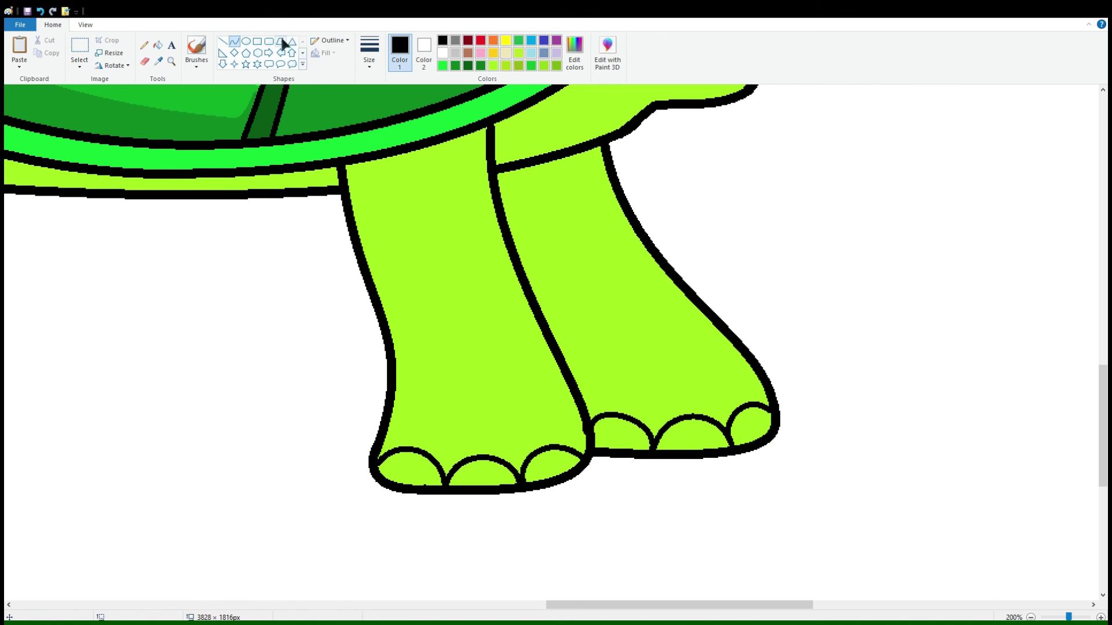
# Step: Sample the slightly darker yellow-green from the existing body shading and draw a shading curve down the front side of the near hind leg
pyautogui.click(158, 60)
pyautogui.scroll(5, 405, 348)
pyautogui.hscroll(-8, 249, 315)
pyautogui.click(248, 315)
pyautogui.hscroll(12, 406, 348)
pyautogui.scroll(-5, 551, 342)
pyautogui.hscroll(-2, 550, 342)
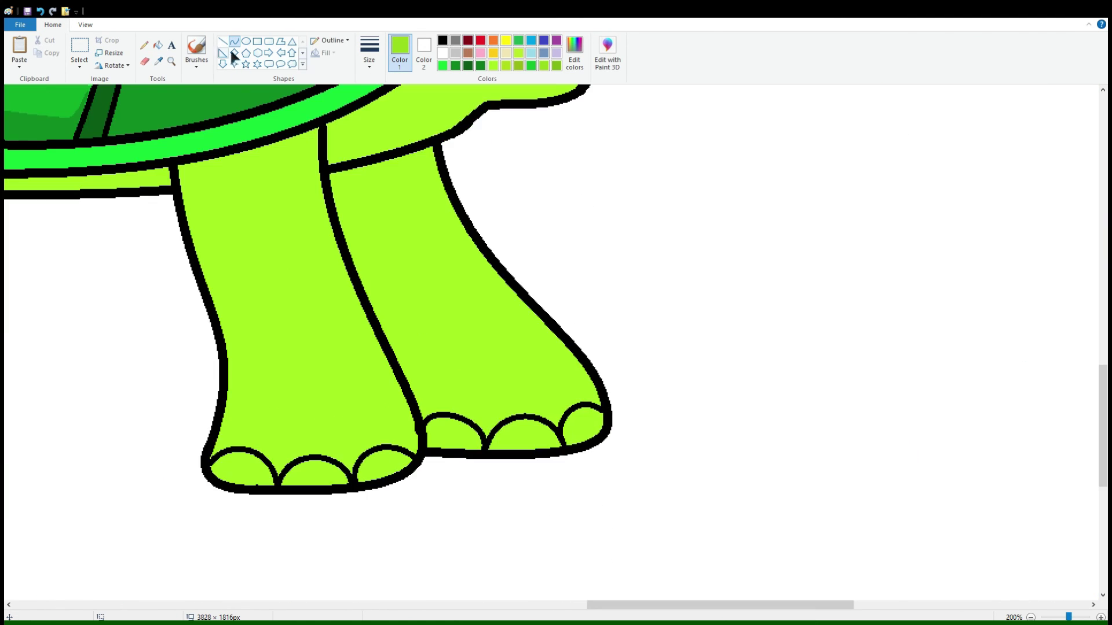
pyautogui.moveTo(218, 186); pyautogui.dragTo(243, 444)
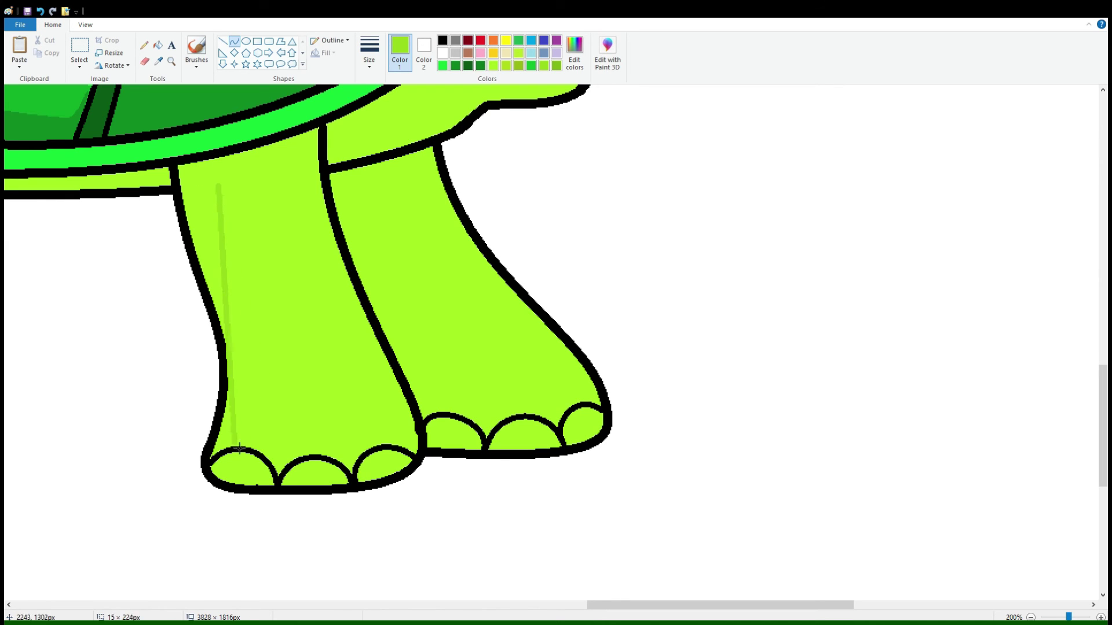
pyautogui.moveTo(221, 228); pyautogui.dragTo(270, 348)
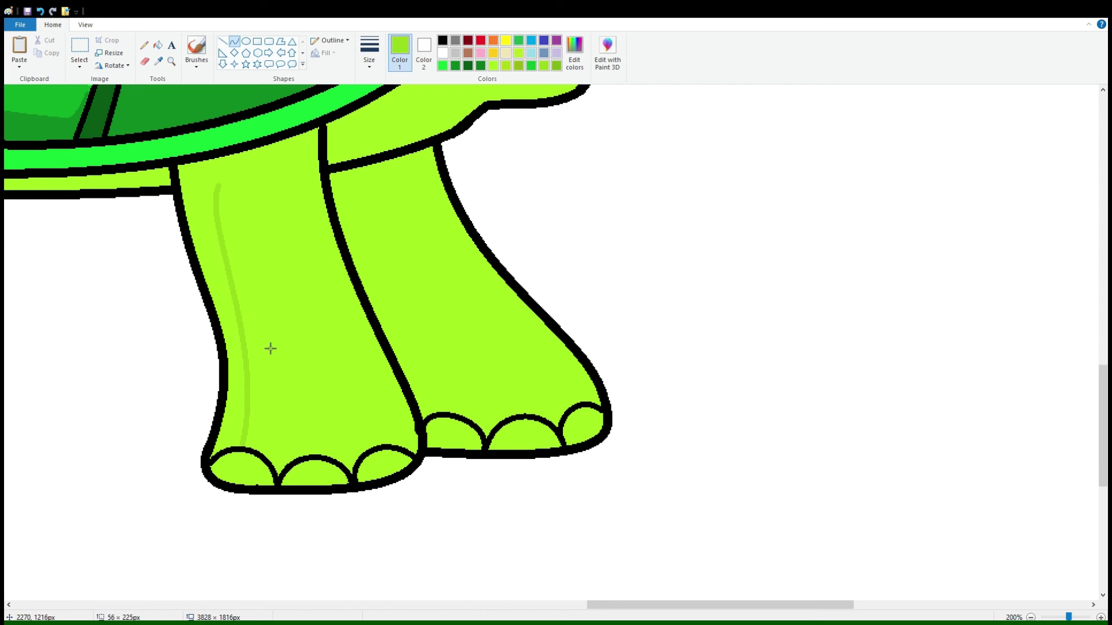
pyautogui.click(312, 359)
# Step: Add a shading curve across the top of the near hind leg and fill the enclosed edge area with slightly darker yellow-green
pyautogui.moveTo(220, 217); pyautogui.dragTo(321, 167)
pyautogui.click(158, 45)
pyautogui.click(230, 167)
# Step: Draw a curved shading edge along the front part of the belly below the shell rim and fill the enclosed area with darker yellow-green
pyautogui.click(234, 41)
pyautogui.scroll(2, 450, 499)
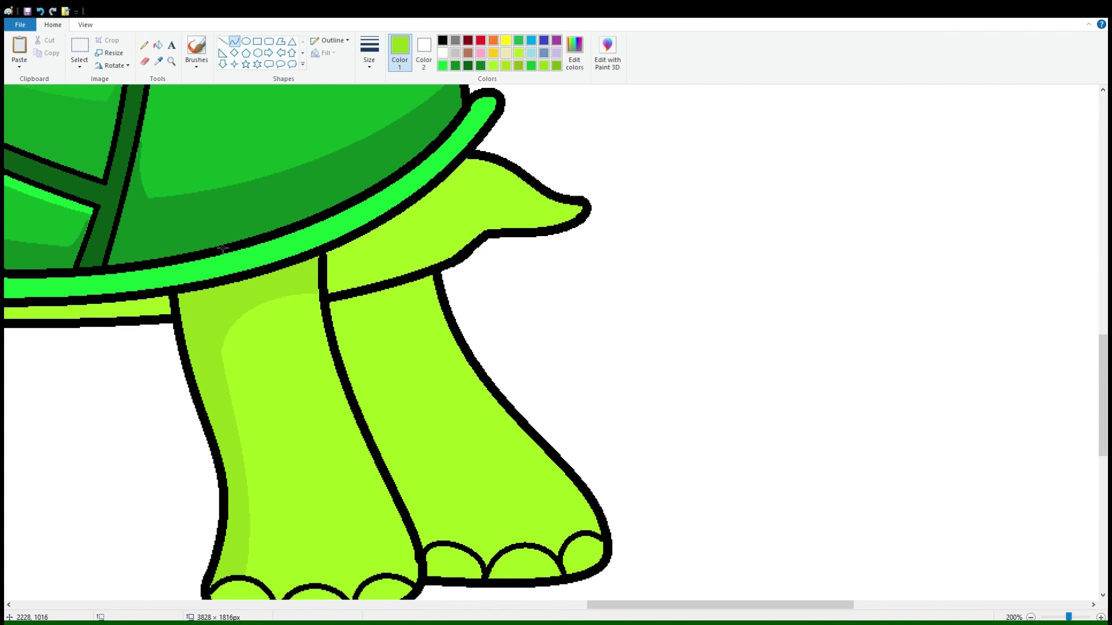
pyautogui.hscroll(-8, 223, 249)
pyautogui.moveTo(296, 276); pyautogui.dragTo(548, 307)
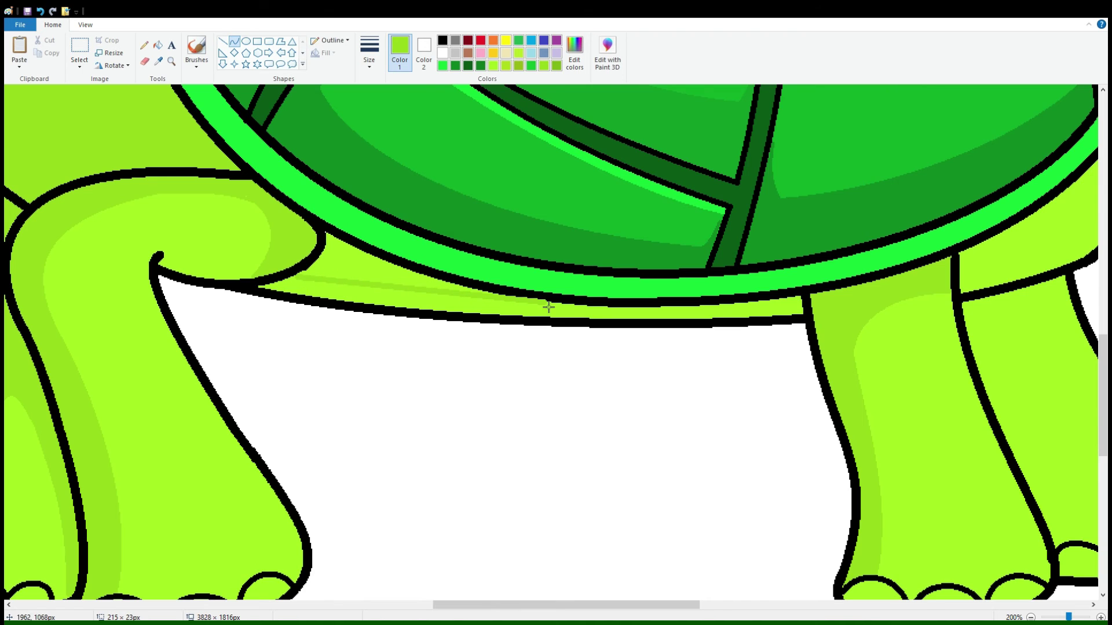
pyautogui.moveTo(383, 305); pyautogui.dragTo(382, 297)
pyautogui.click(158, 44)
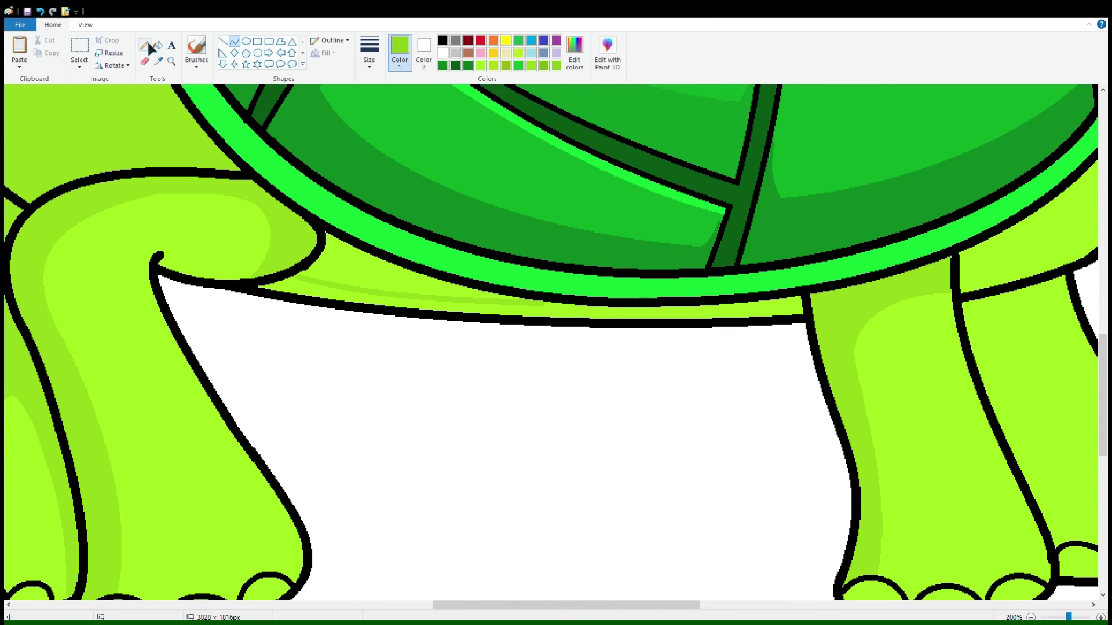
pyautogui.click(405, 269)
pyautogui.click(381, 294)
pyautogui.hotkey('ctrl', 'z')
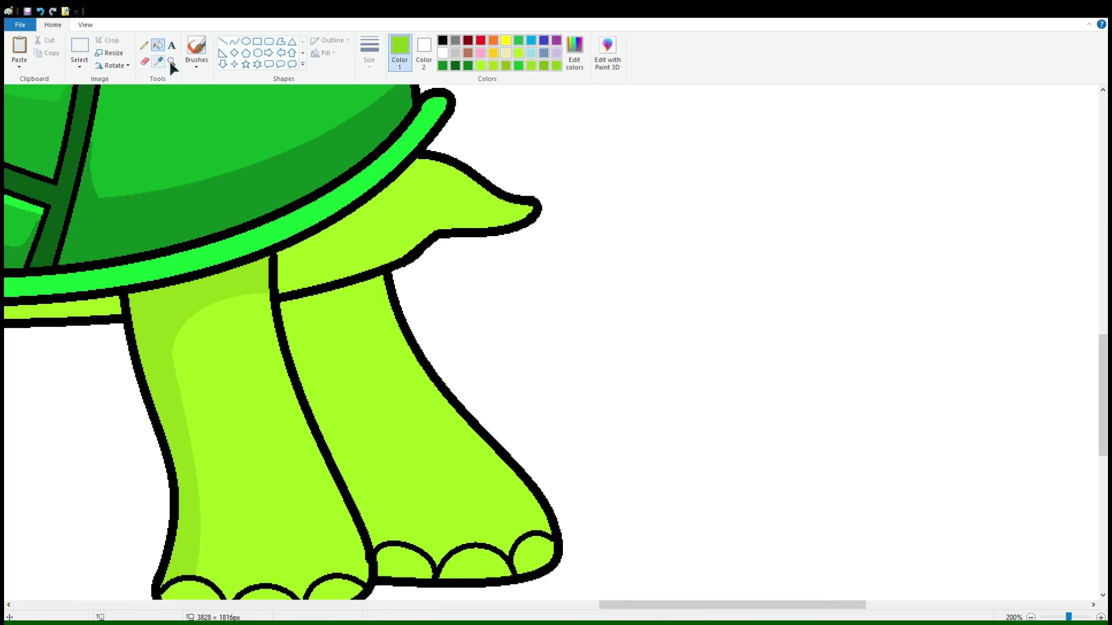
# Step: Draw two shading curves on the far hind leg and fill its upper and front areas with slightly darker yellow-green
pyautogui.moveTo(604, 605); pyautogui.dragTo(771, 604)
pyautogui.click(234, 41)
pyautogui.moveTo(388, 536); pyautogui.dragTo(355, 374)
pyautogui.moveTo(354, 399)
pyautogui.mouseDown()
pyautogui.moveTo(335, 392)
pyautogui.moveTo(410, 346)
pyautogui.mouseUp()
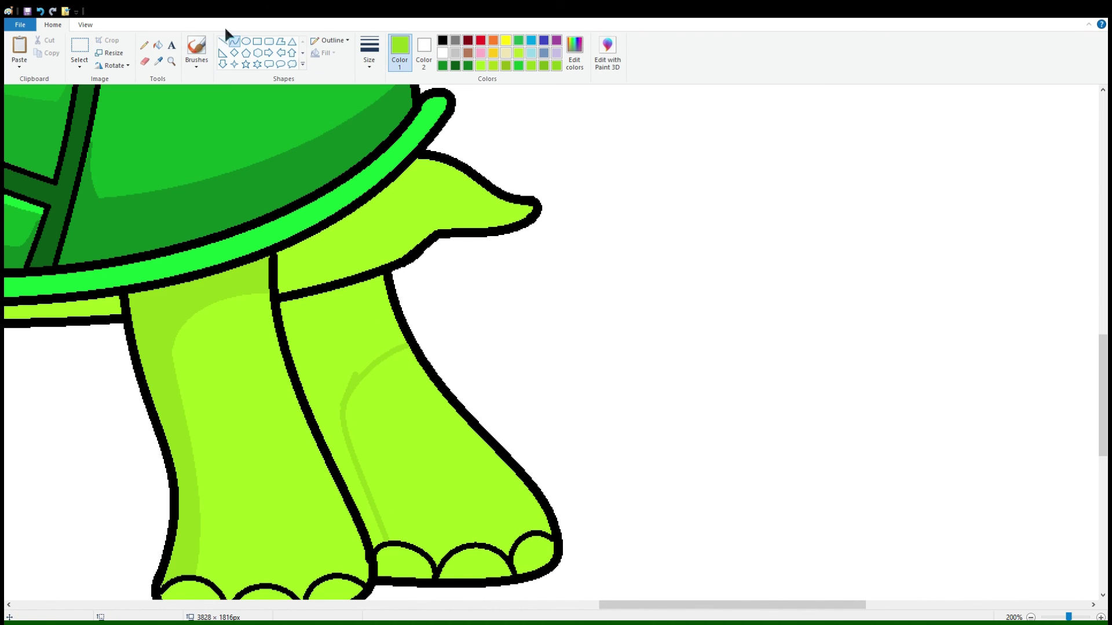
pyautogui.click(158, 45)
pyautogui.scroll(-3, 392, 384)
pyautogui.click(388, 385)
pyautogui.scroll(3, 382, 352)
# Step: Draw a shading curve at the base of the tail and fill the area beside it with slightly darker yellow-green
pyautogui.click(234, 41)
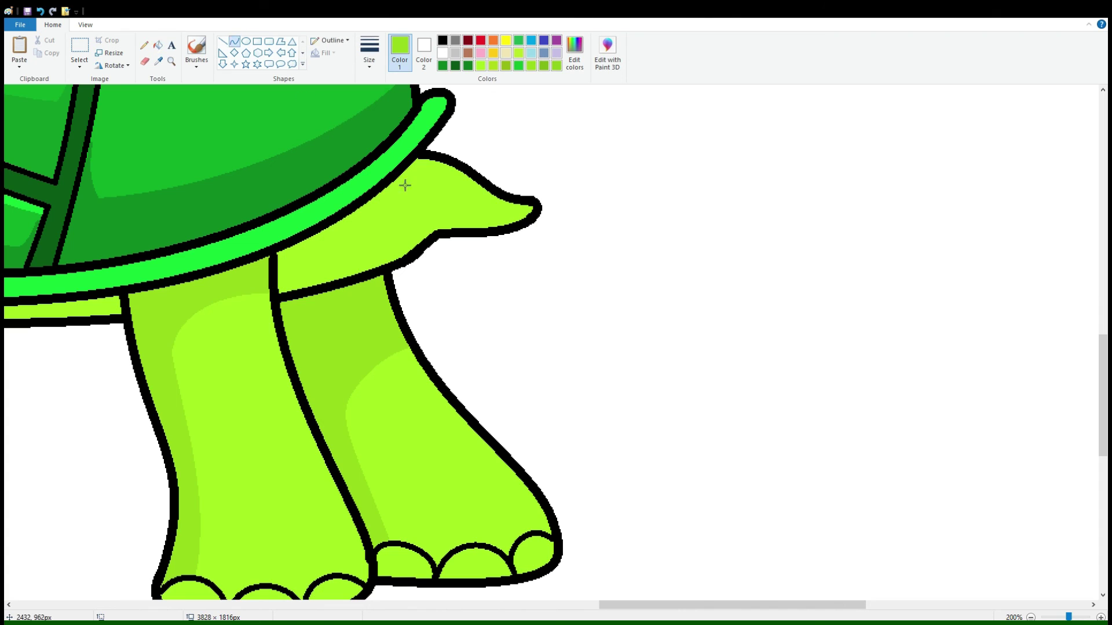
pyautogui.moveTo(398, 181)
pyautogui.mouseDown()
pyautogui.moveTo(461, 226)
pyautogui.moveTo(403, 212)
pyautogui.mouseUp()
pyautogui.click(158, 45)
pyautogui.click(422, 238)
pyautogui.click(396, 227)
pyautogui.hotkey('ctrl', 'z')
pyautogui.click(480, 212)
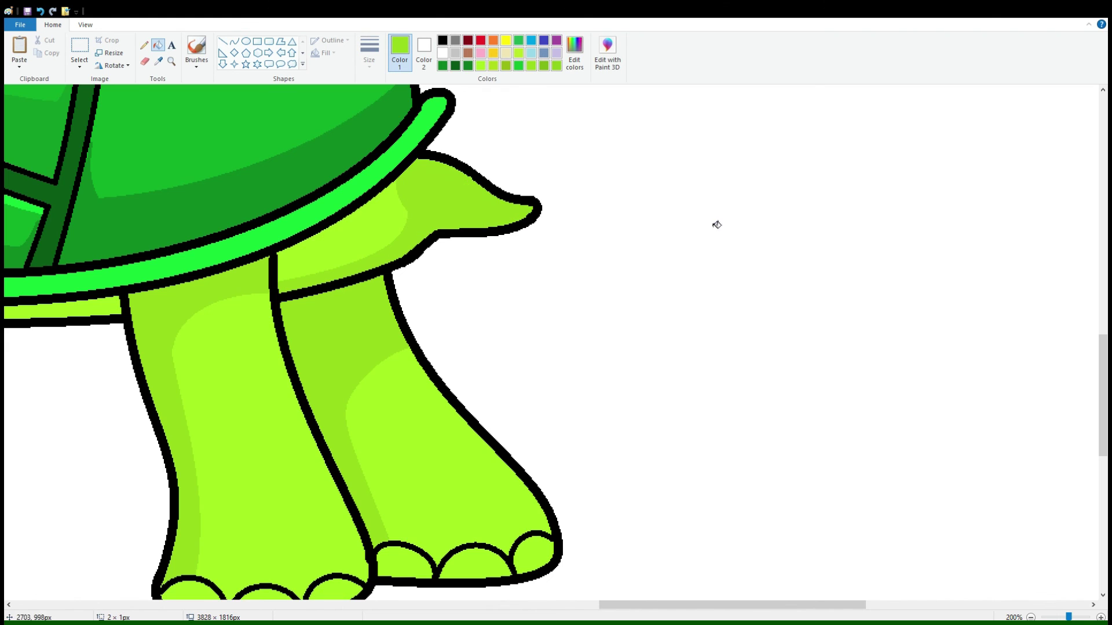
pyautogui.scroll(-2, 570, 317)
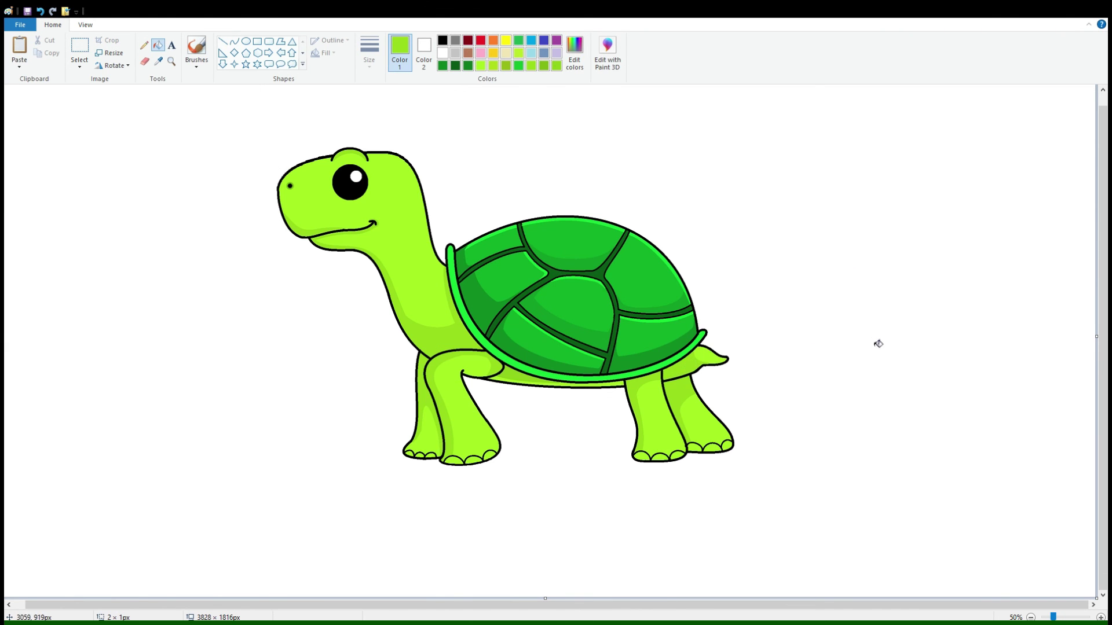
pyautogui.hotkey('ctrl', 'pageup')
pyautogui.hotkey('ctrl', 'pageup')
pyautogui.moveTo(250, 611); pyautogui.dragTo(543, 610)
pyautogui.hscroll(5, 548, 327)
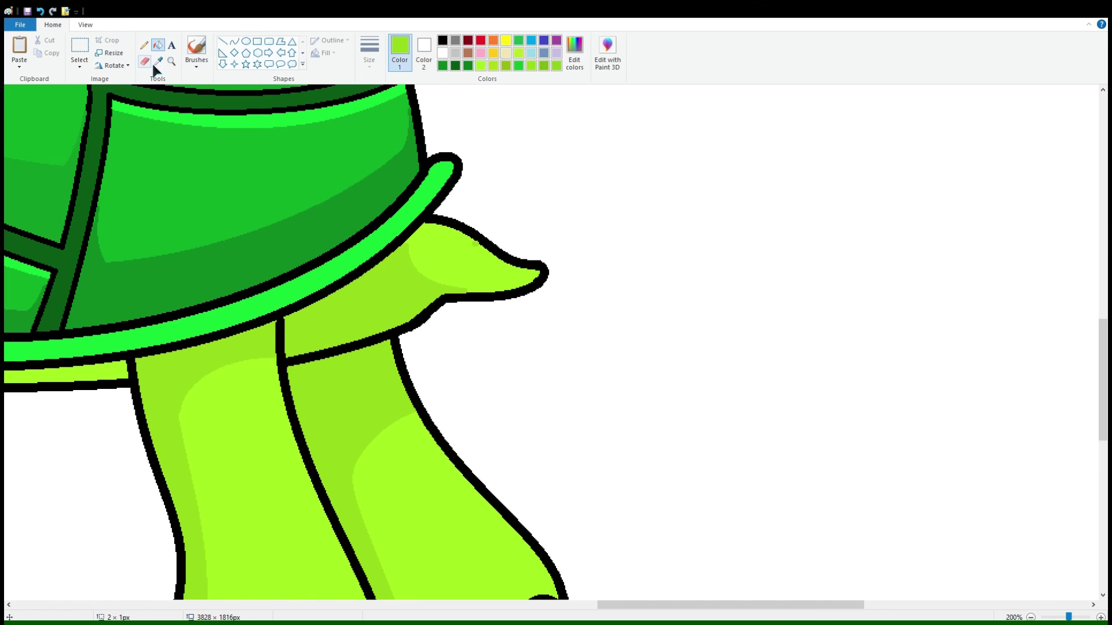
pyautogui.hotkey('ctrl', 'pagedown')
pyautogui.hotkey('ctrl', 'pagedown')
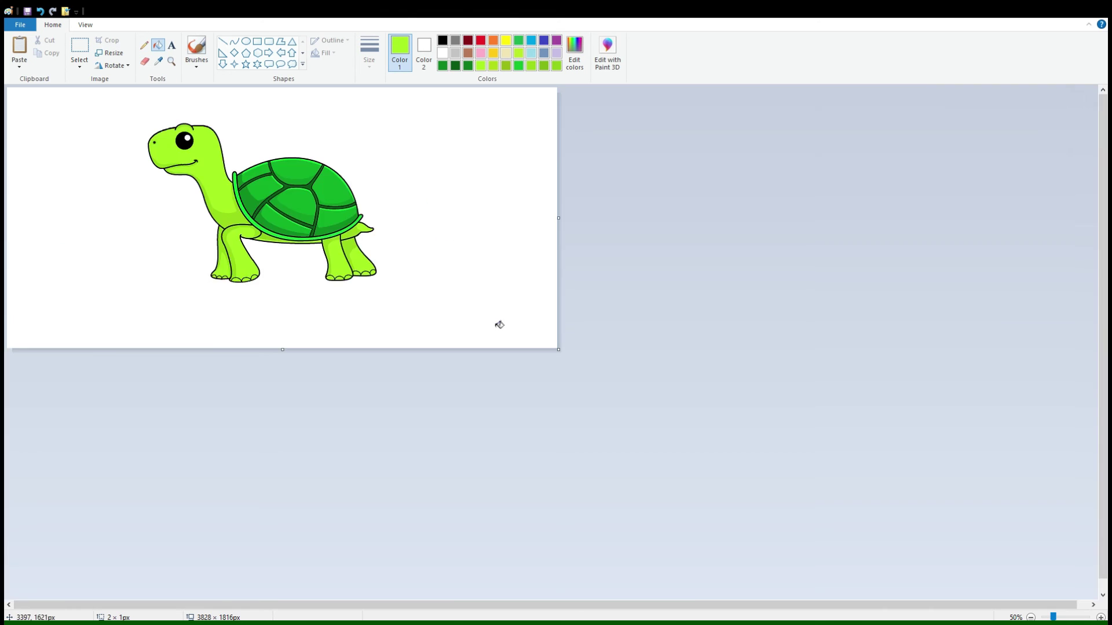
# Step: Draw a darker olive-green circle outline about 130 px wide around the eye and adjust it to fit the black circle's edge
pyautogui.hotkey('ctrl', 'pageup')
pyautogui.hotkey('ctrl', 'pageup')
pyautogui.hotkey('ctrl', 'pageup')
pyautogui.hotkey('ctrl', 'pageup')
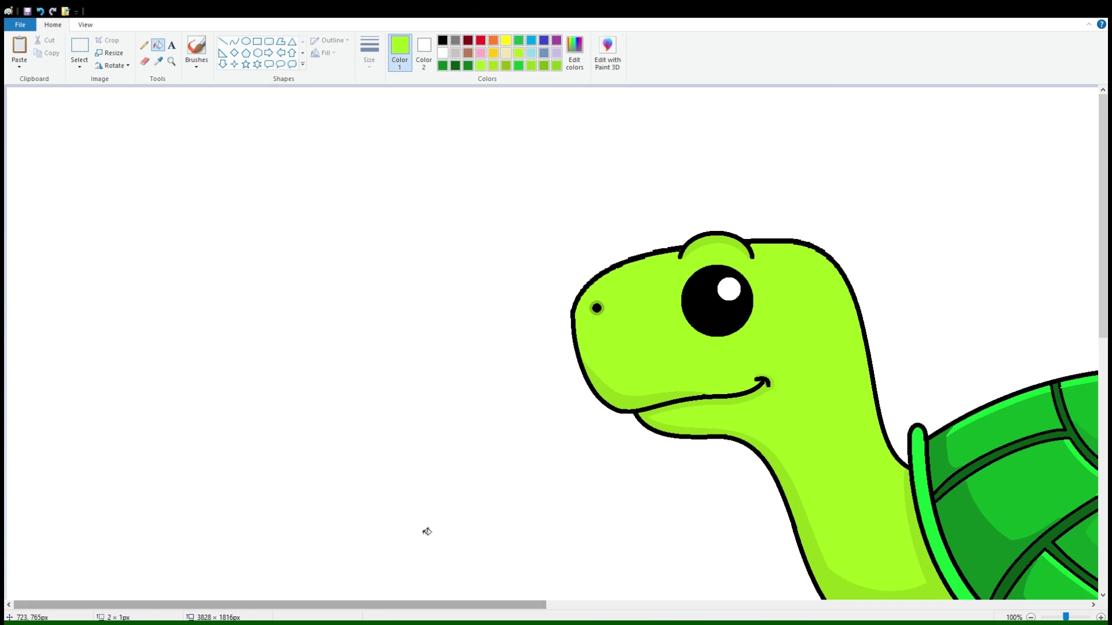
pyautogui.scroll(-4, 219, 367)
pyautogui.click(247, 42)
pyautogui.click(556, 66)
pyautogui.moveTo(570, 236)
pyautogui.mouseDown()
pyautogui.moveTo(796, 461)
pyautogui.moveTo(778, 429)
pyautogui.mouseUp()
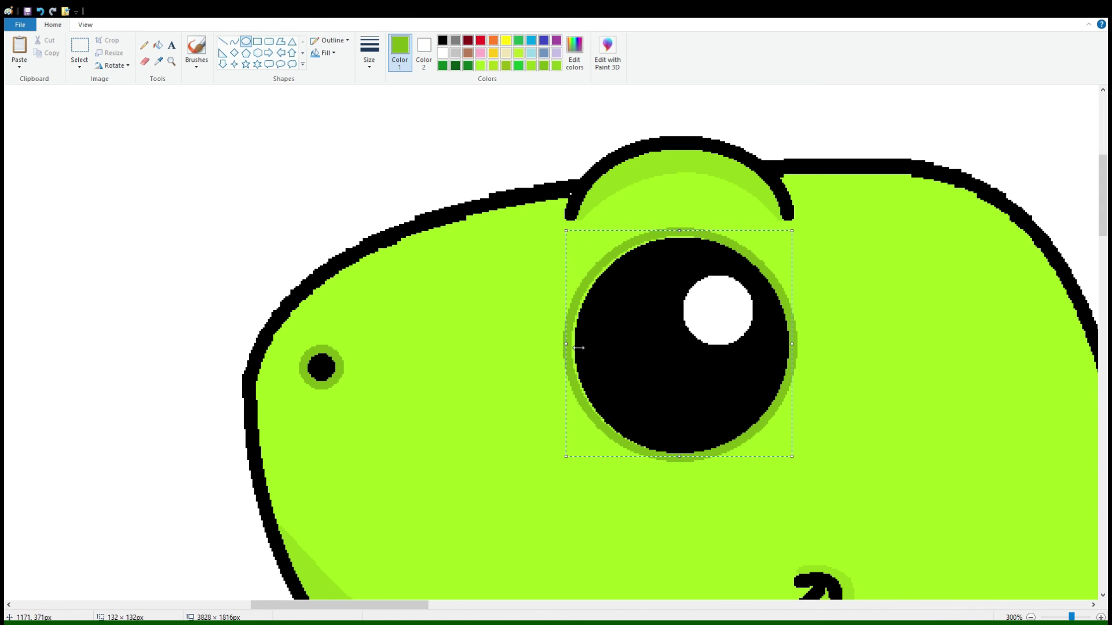
pyautogui.moveTo(578, 348); pyautogui.dragTo(583, 347)
pyautogui.moveTo(688, 237); pyautogui.dragTo(688, 242)
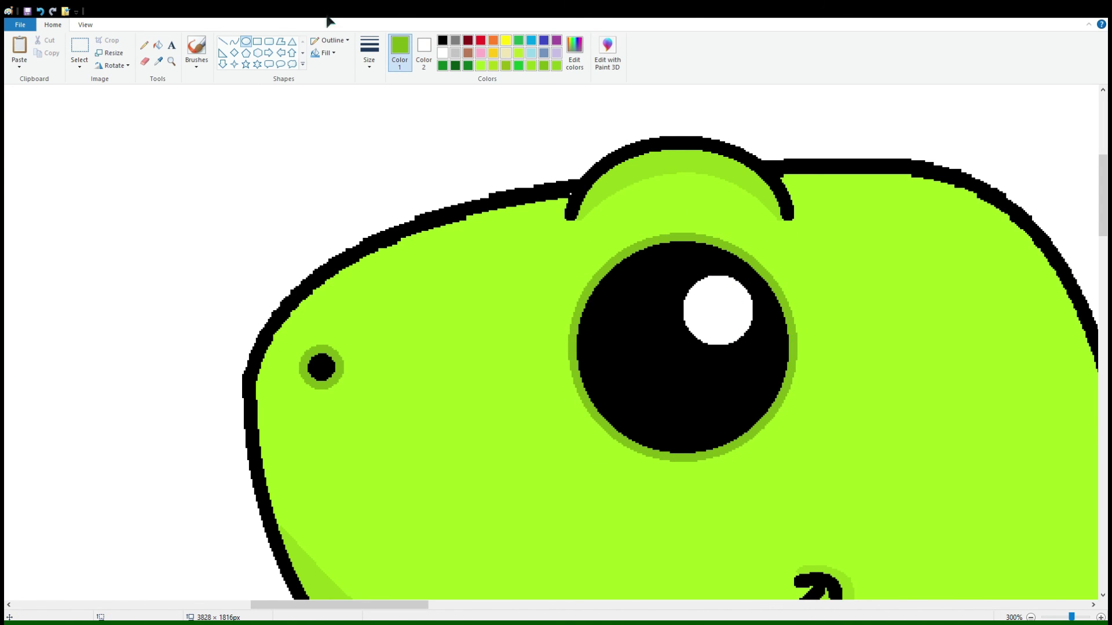
# Step: Draw two short curved black eyelashes at the upper back edge of the eye
pyautogui.click(234, 42)
pyautogui.click(442, 40)
pyautogui.moveTo(760, 222)
pyautogui.mouseDown()
pyautogui.moveTo(715, 267)
pyautogui.moveTo(733, 263)
pyautogui.mouseUp()
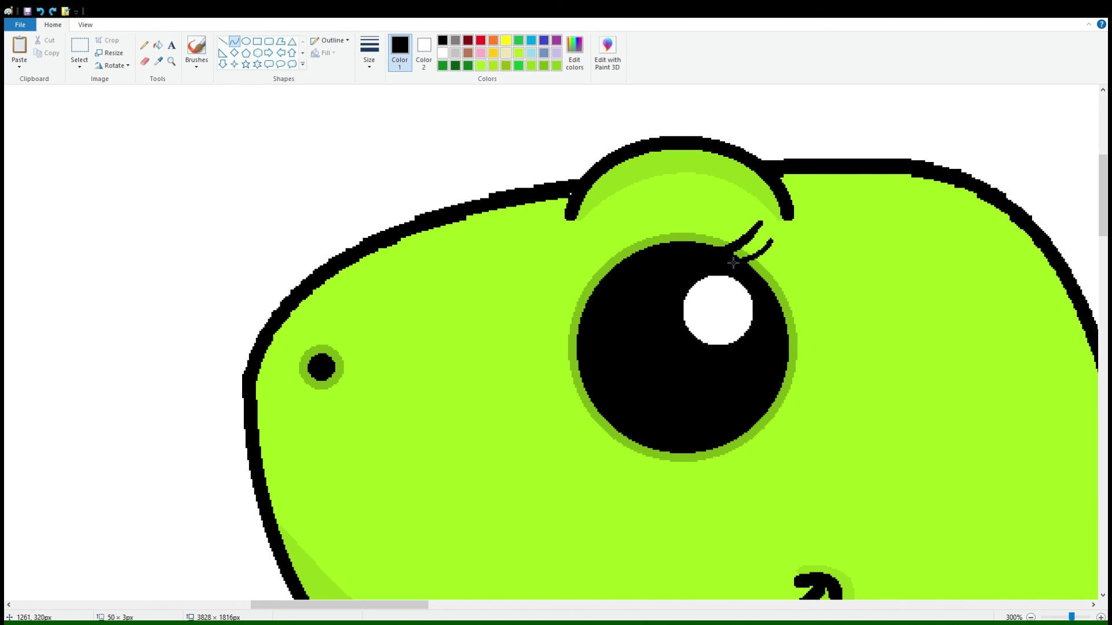
# Step: Fill the background around the turtle with bright green, replacing a trial yellow-green fill
pyautogui.keyDown('ctrl'); pyautogui.scroll(-4, 742, 268); pyautogui.keyUp('ctrl')
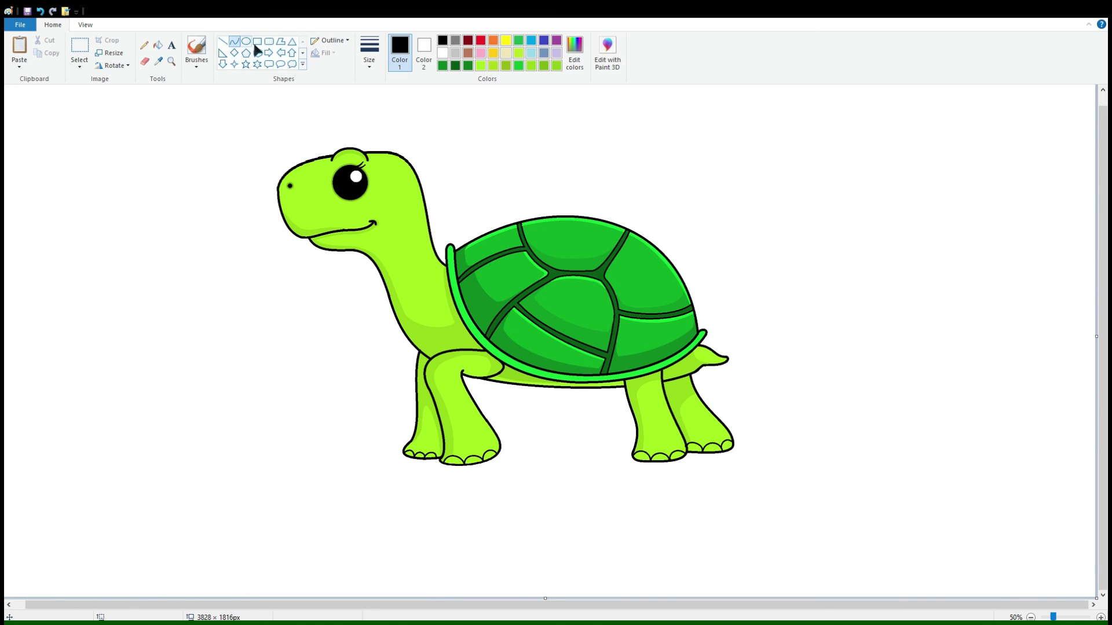
pyautogui.click(159, 45)
pyautogui.click(509, 111)
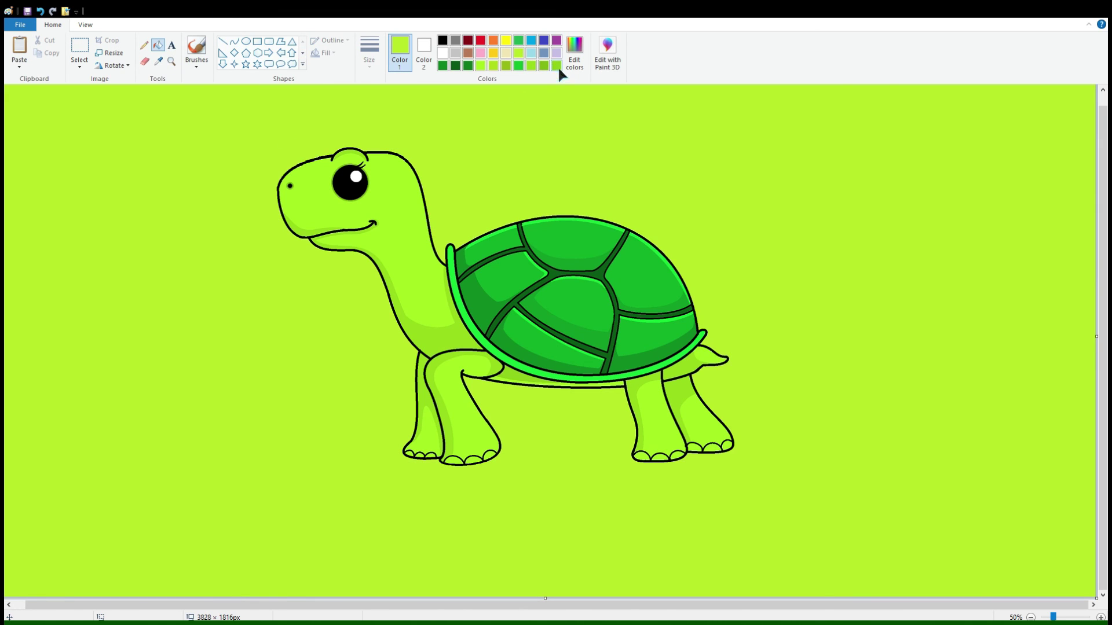
pyautogui.click(531, 64)
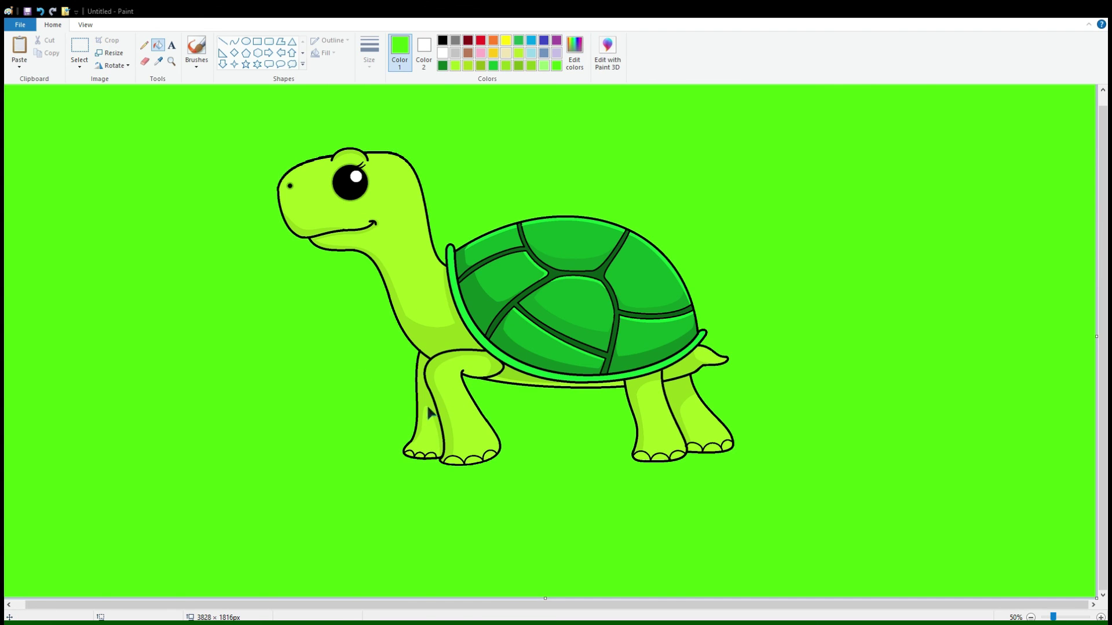
# Step: Draw a wide flat ellipse below the turtle's feet and fill it with slightly darker green as a ground shadow
pyautogui.click(246, 41)
pyautogui.moveTo(363, 490); pyautogui.dragTo(853, 508)
pyautogui.click(157, 45)
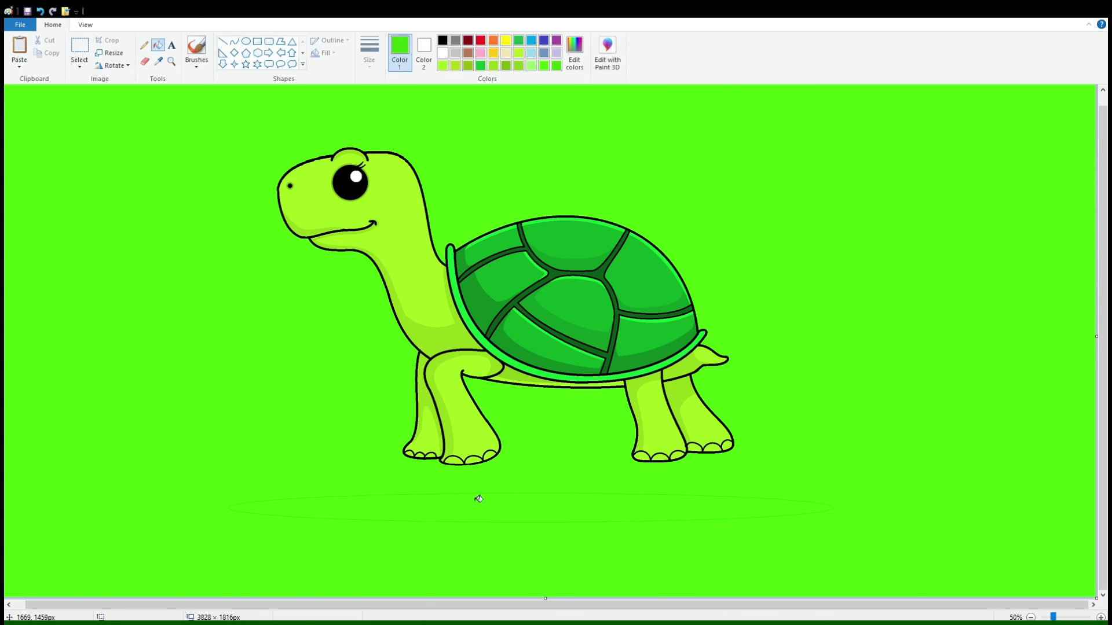
pyautogui.click(475, 507)
# Step: Move the turtle down onto the ground shadow with the background green left transparent, and shift turtle and shadow together up toward the canvas centre
pyautogui.click(423, 51)
pyautogui.click(544, 65)
pyautogui.click(79, 50)
pyautogui.moveTo(224, 108); pyautogui.dragTo(819, 491)
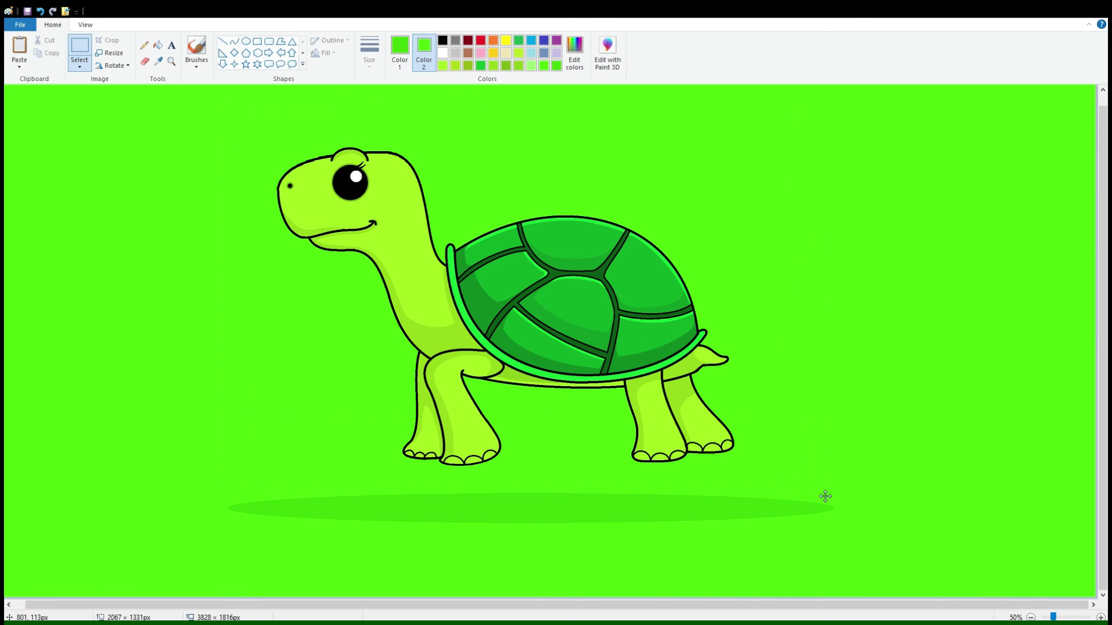
pyautogui.moveTo(502, 378); pyautogui.dragTo(491, 433)
pyautogui.click(919, 282)
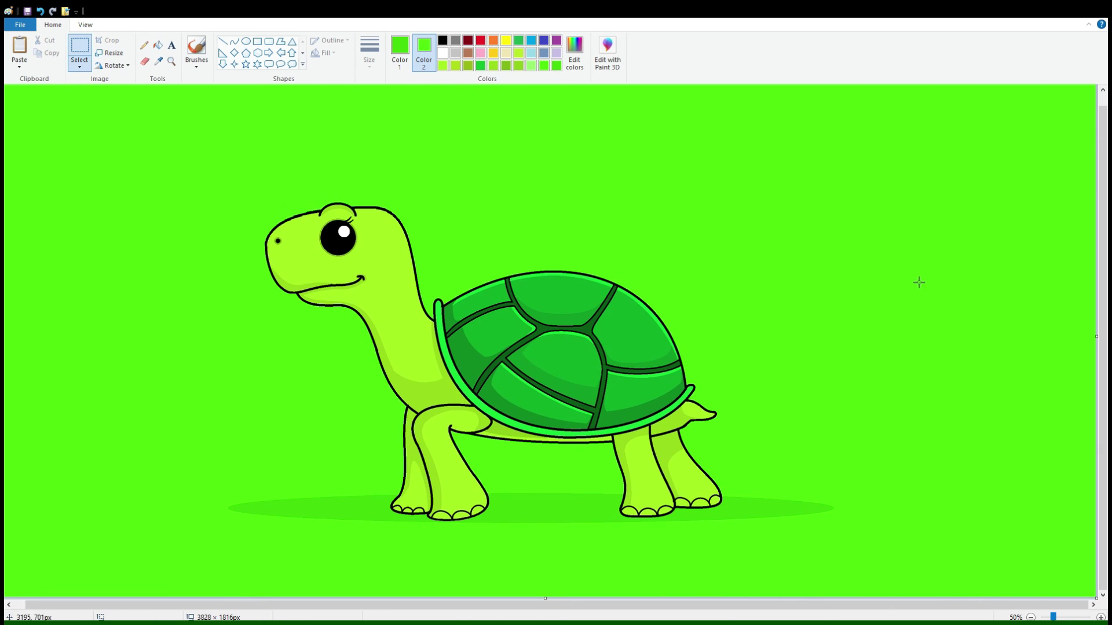
pyautogui.hotkey('ctrl', 'z')
pyautogui.hotkey('ctrl', 'z')
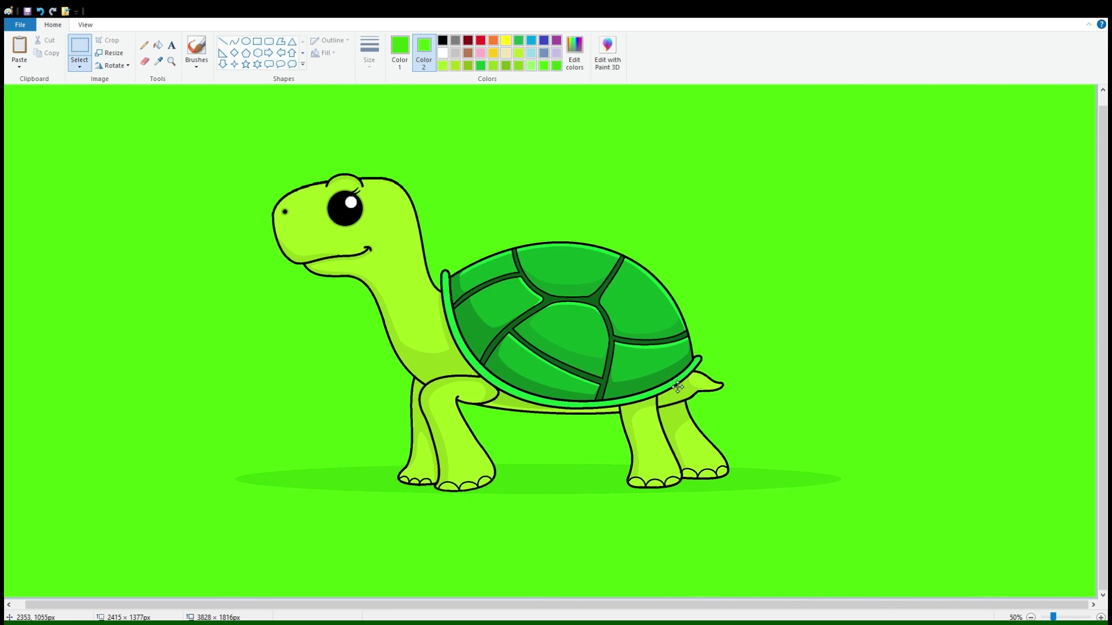
# Step: Draw a solid red heart about 211 × 179 px above and in front of the turtle's head
pyautogui.click(302, 52)
pyautogui.click(223, 64)
pyautogui.click(399, 51)
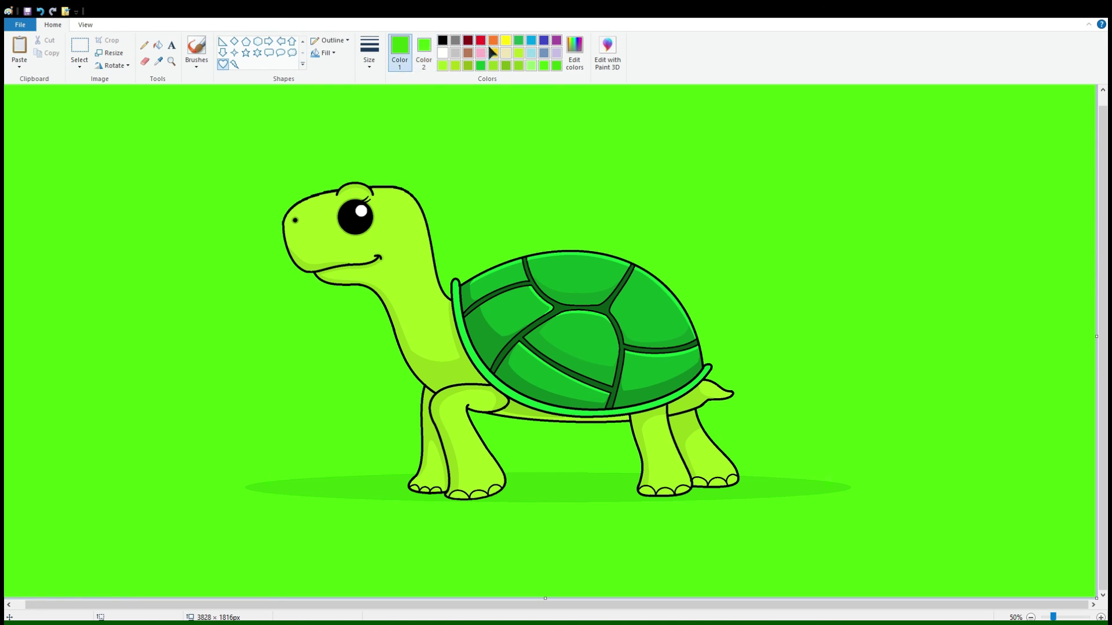
pyautogui.click(481, 39)
pyautogui.click(424, 51)
pyautogui.click(481, 40)
pyautogui.moveTo(182, 147); pyautogui.dragTo(242, 198)
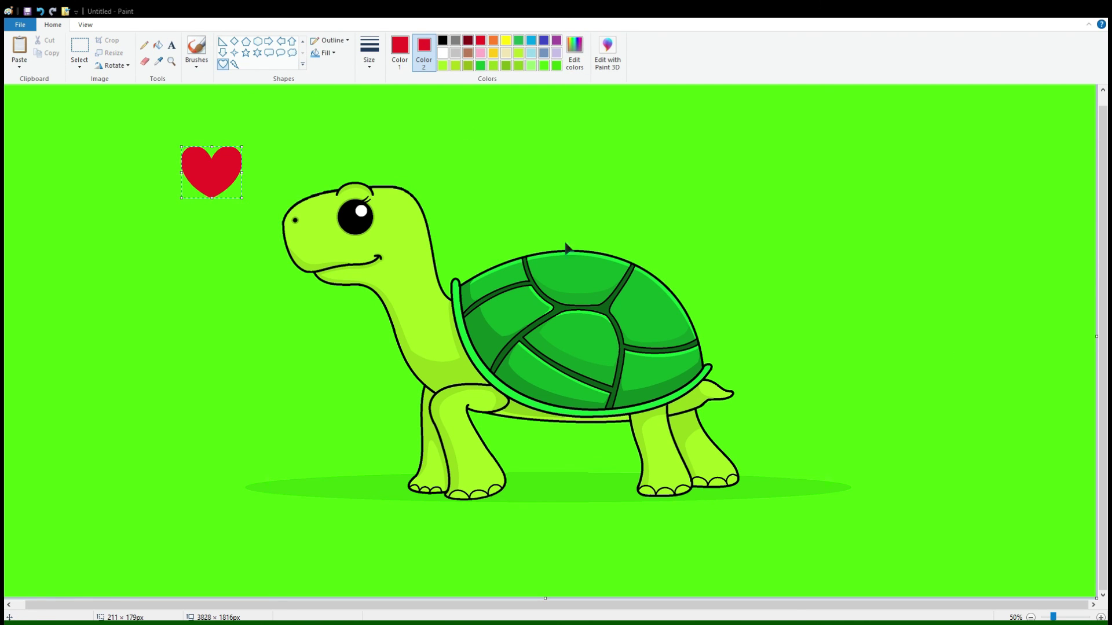
# Step: Recolour the heart a brighter red and draw a thin white curved highlight inside its right lobe
pyautogui.click(303, 41)
pyautogui.click(234, 41)
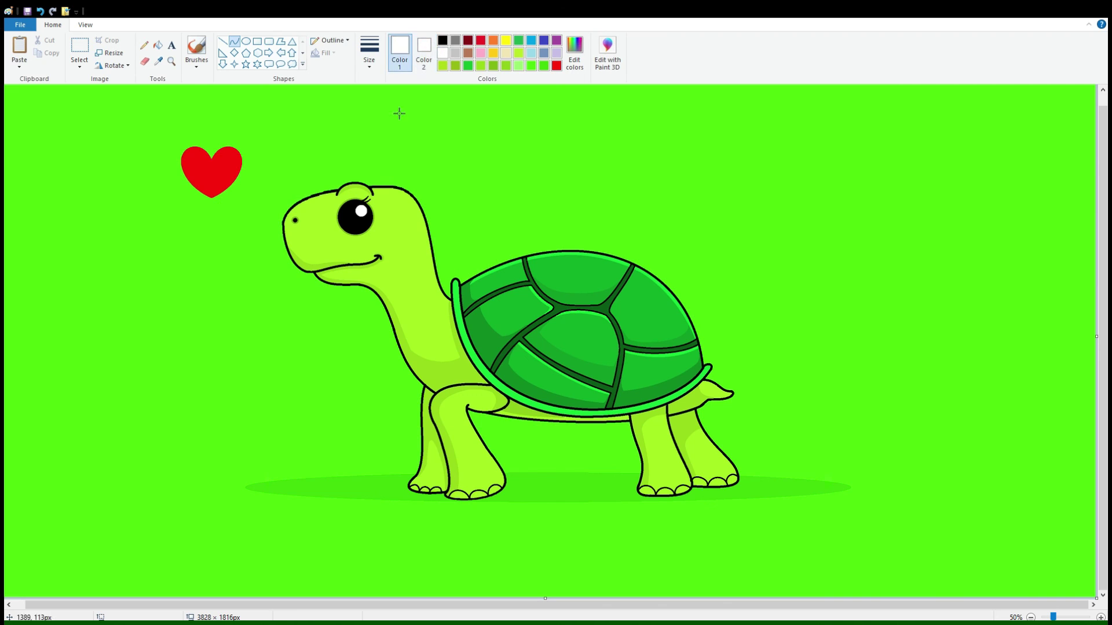
pyautogui.moveTo(243, 159); pyautogui.dragTo(242, 157)
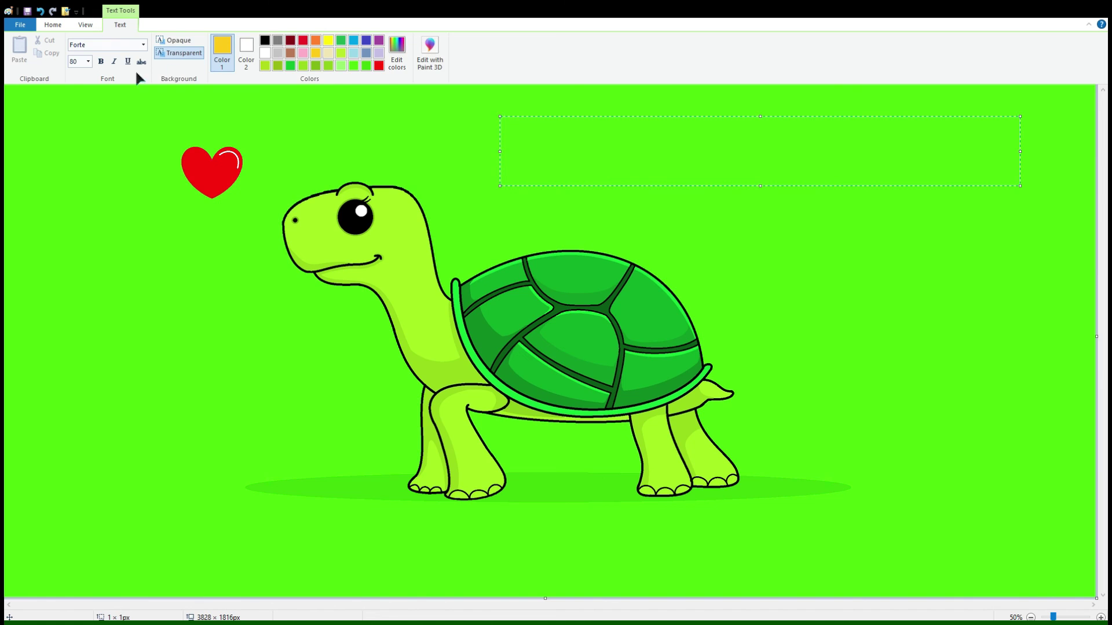
# Step: Fill the background around the turtle with light blue and its ground shadow with a slightly darker blue
pyautogui.click(52, 24)
pyautogui.click(157, 44)
pyautogui.click(452, 233)
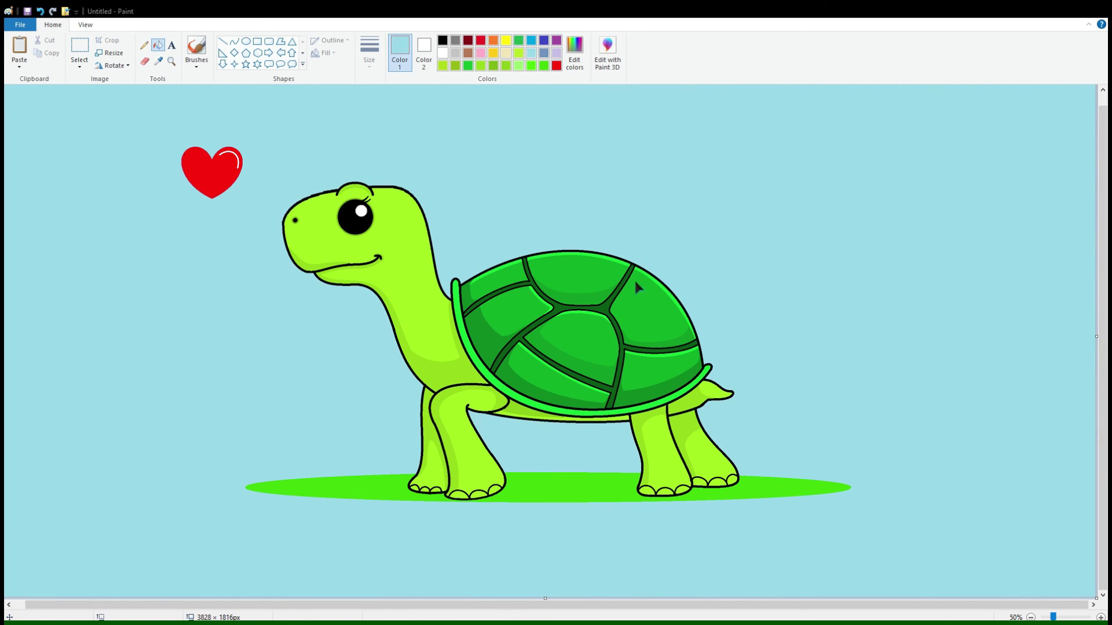
pyautogui.click(533, 488)
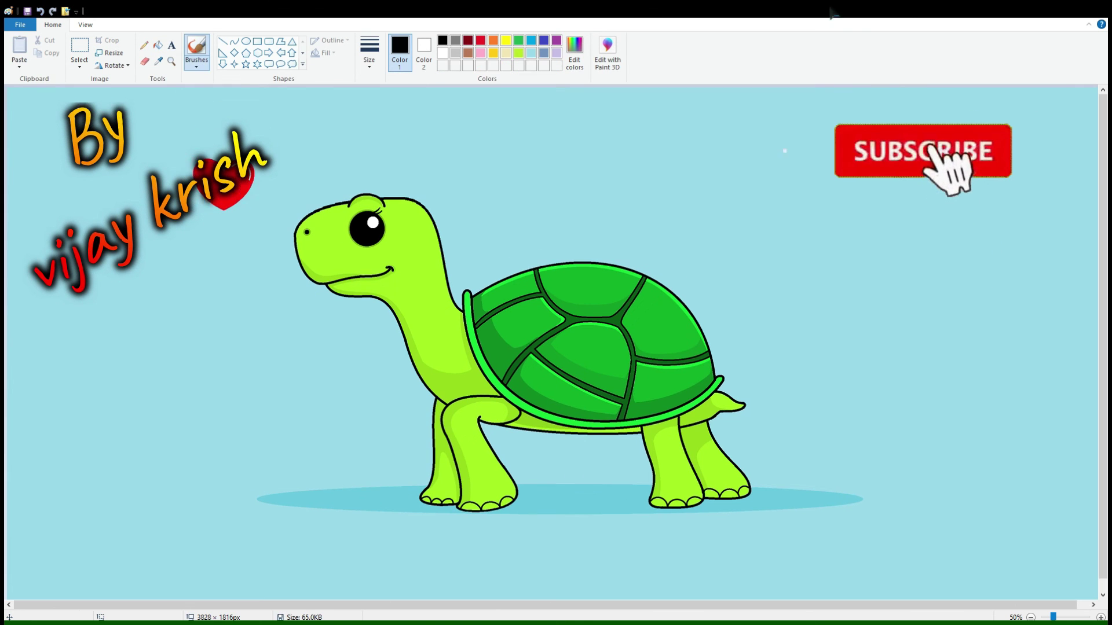
# Step: Sample the green of the turtle's shell and fill the toenails of the front feet with it
pyautogui.click(158, 61)
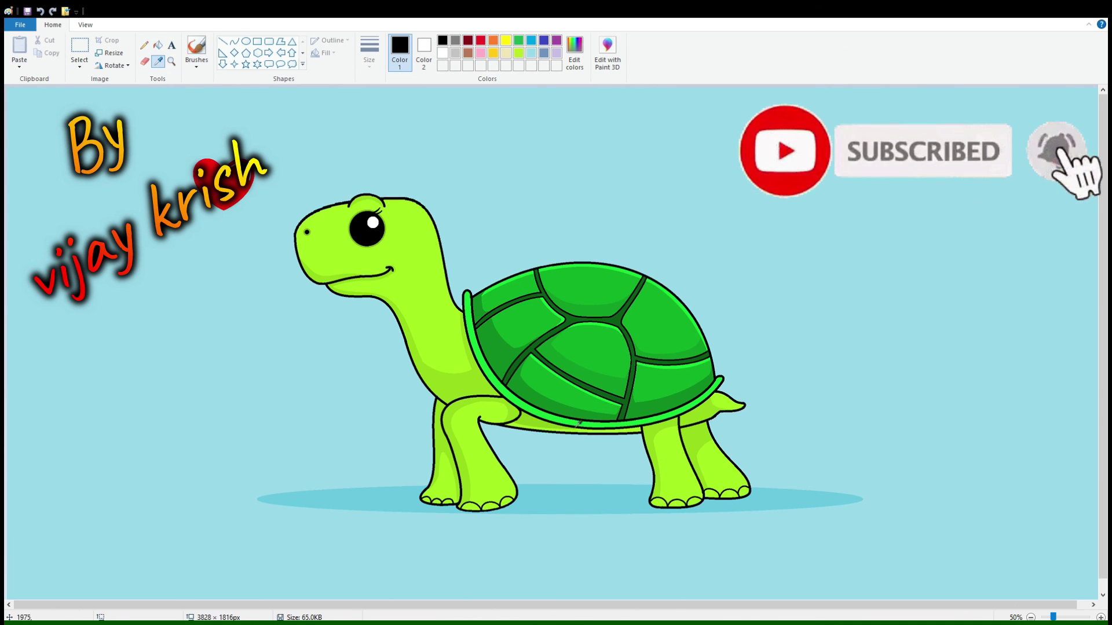
pyautogui.click(547, 387)
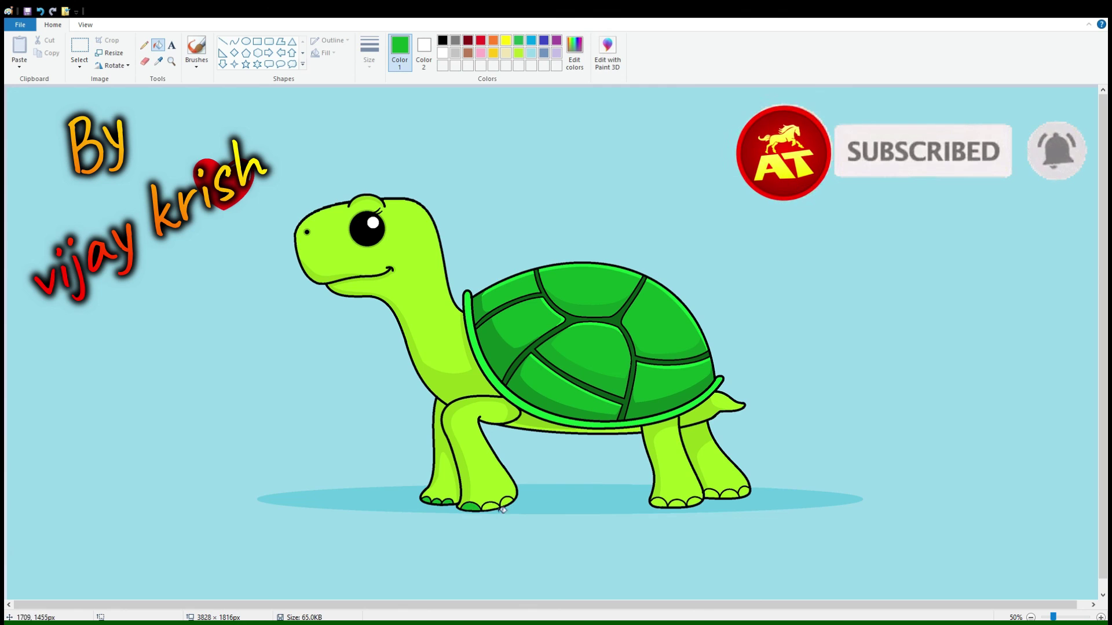